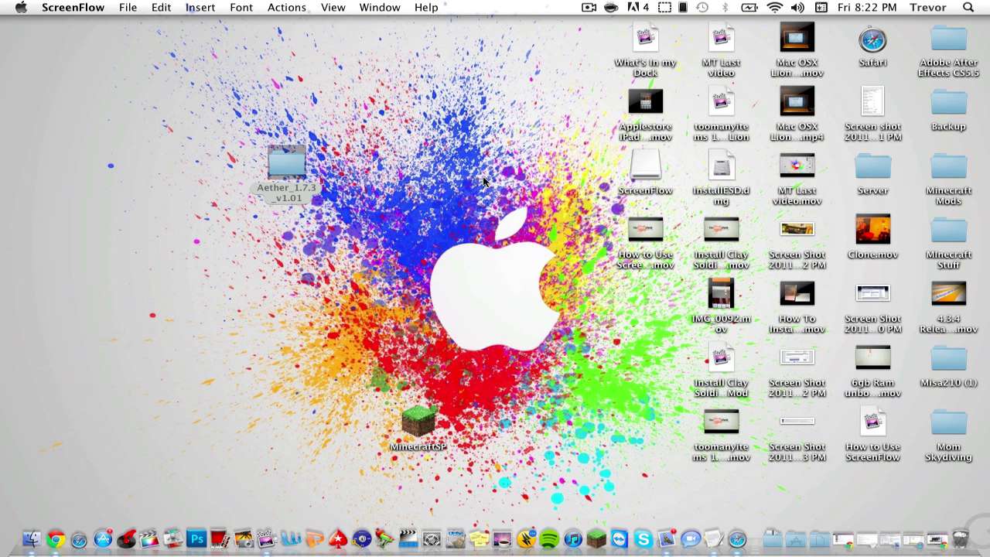
Open a Finder window and browse the contents of the home folder.
click(32, 539)
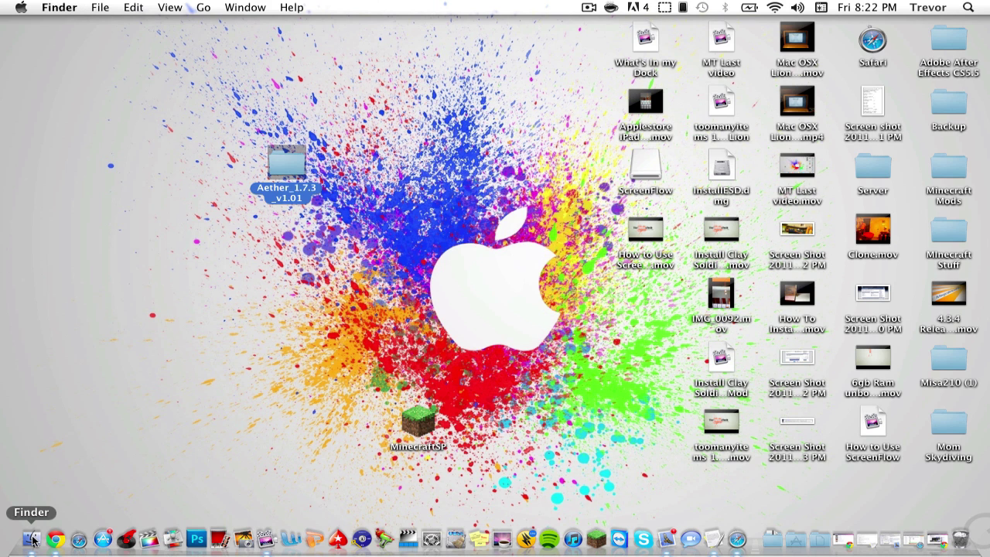
click(62, 8)
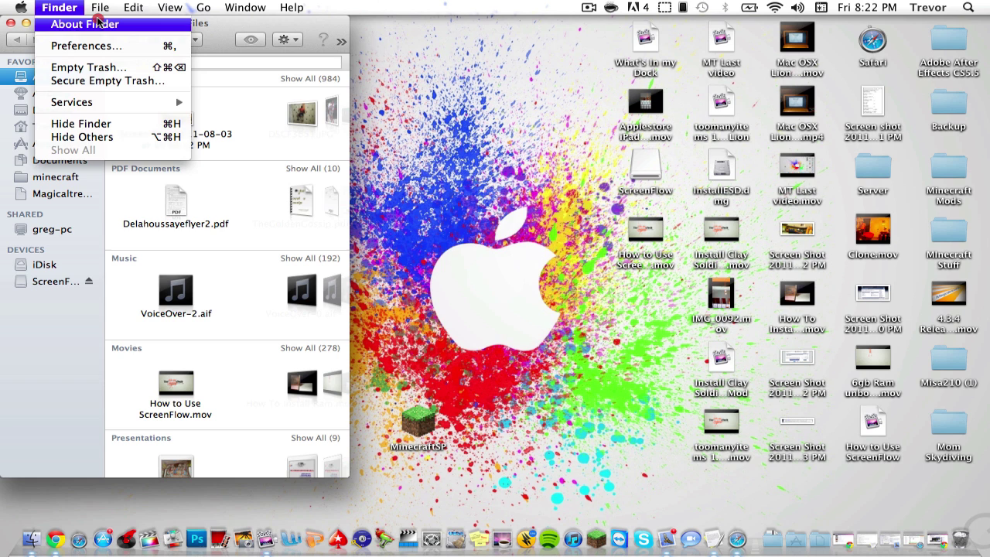
click(67, 8)
click(67, 8)
click(68, 8)
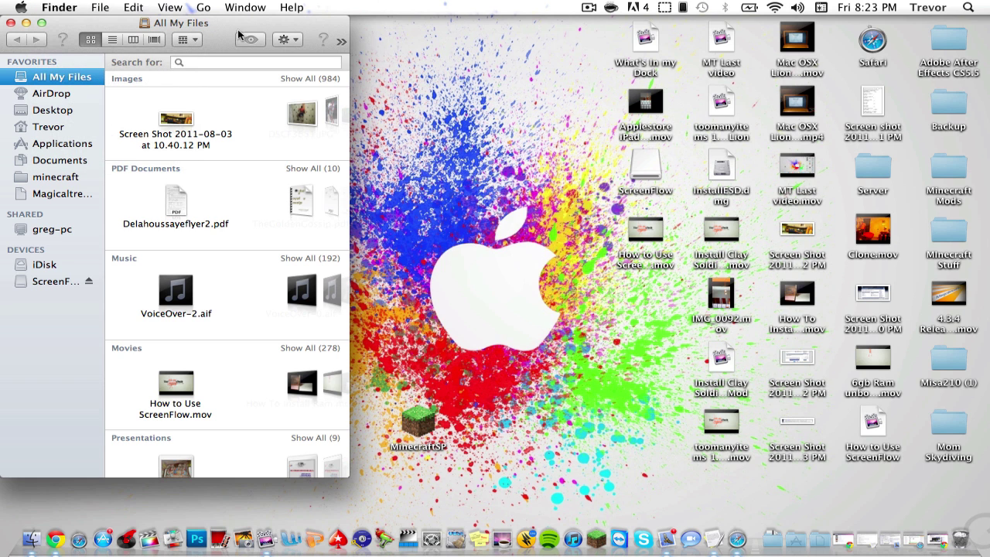
drag(253, 24, 348, 26)
click(177, 128)
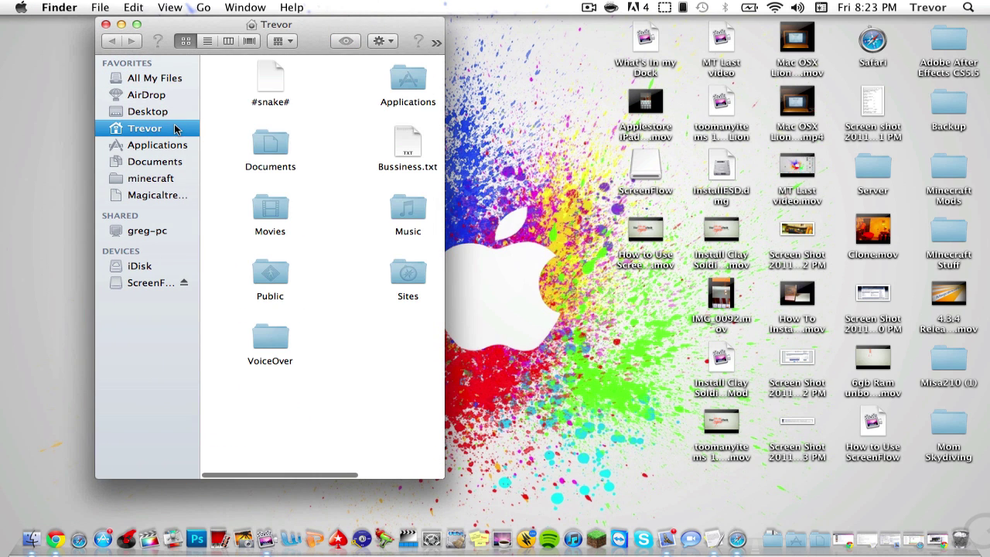
scroll(336, 265, right, 5)
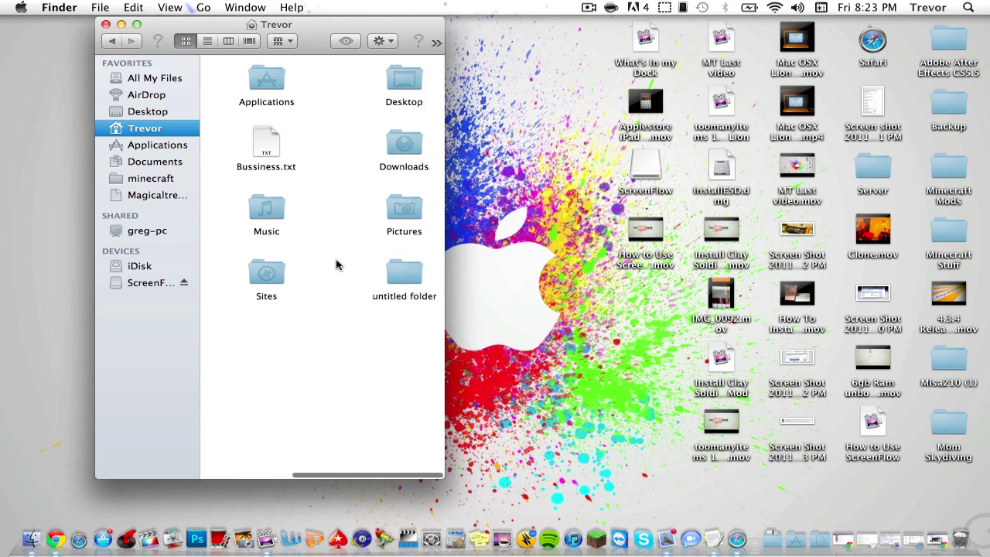
scroll(336, 265, left, 5)
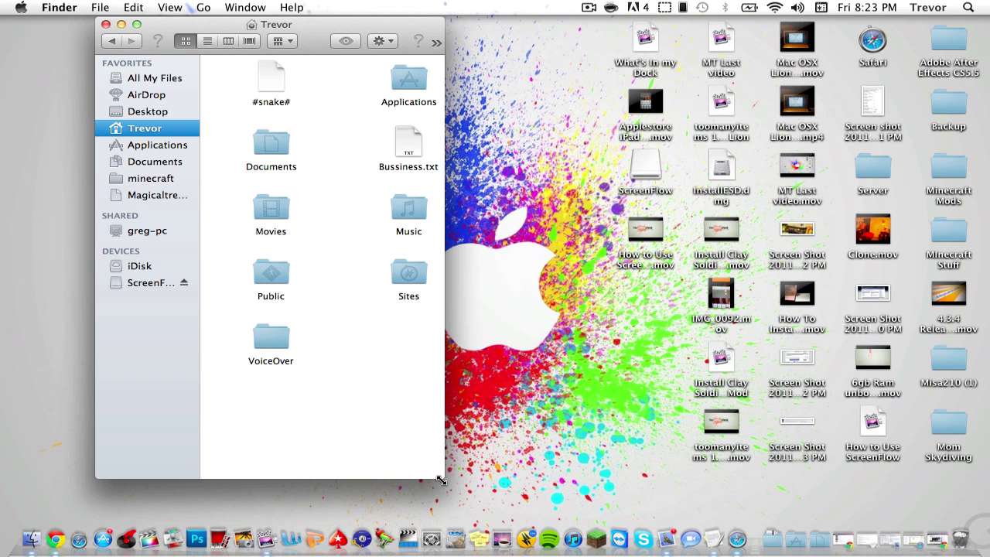
Enlarge the Finder window and go to the folder ~/Library/Application Support/minecraft.
drag(440, 480, 542, 466)
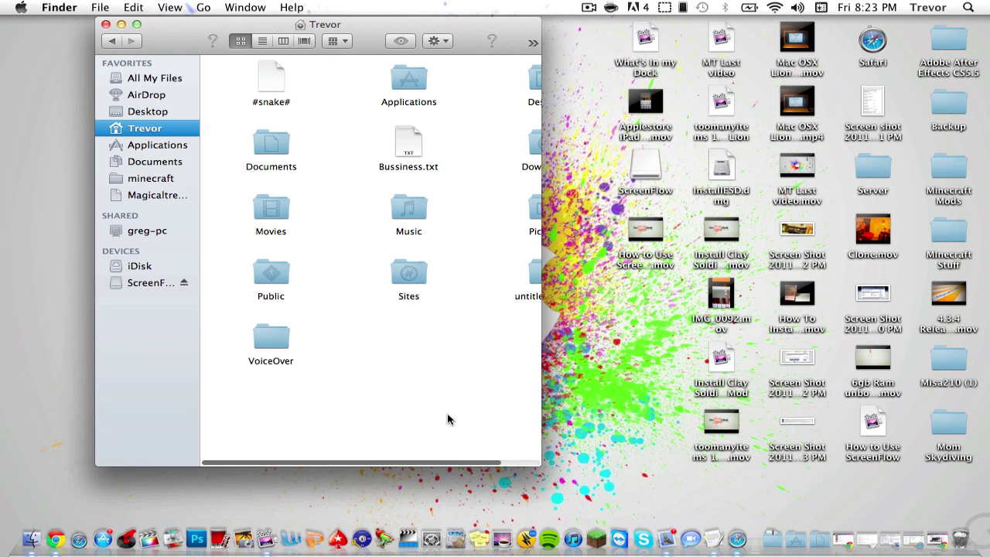
click(213, 7)
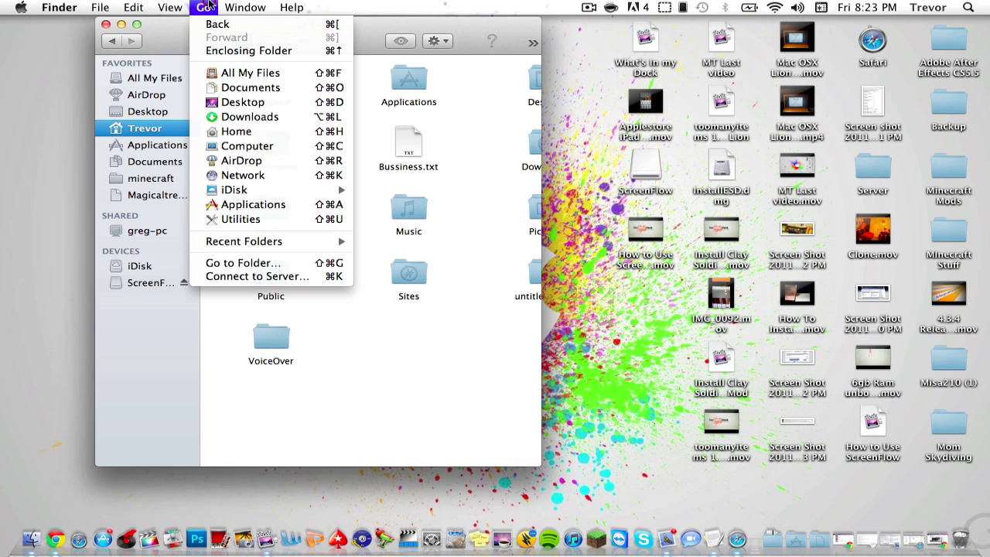
click(257, 265)
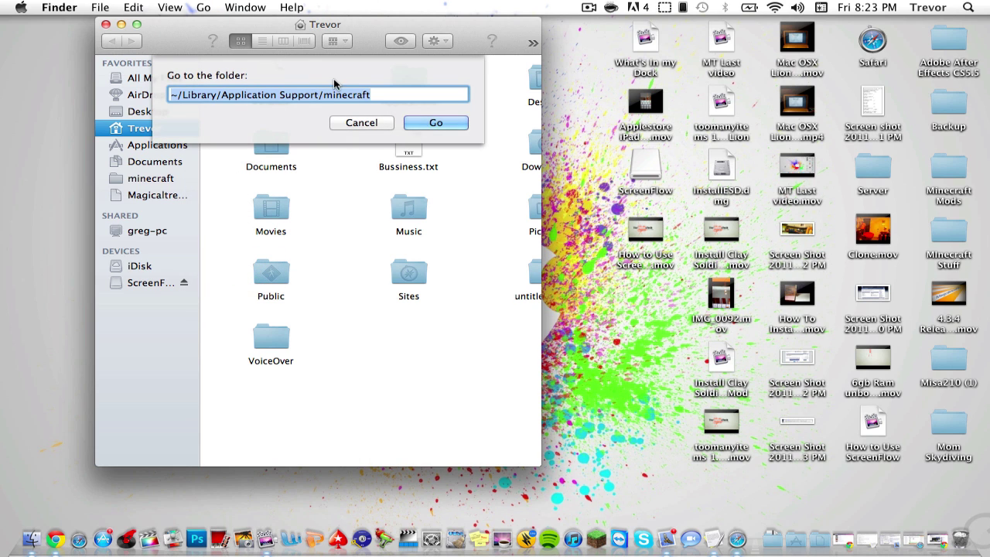
click(432, 122)
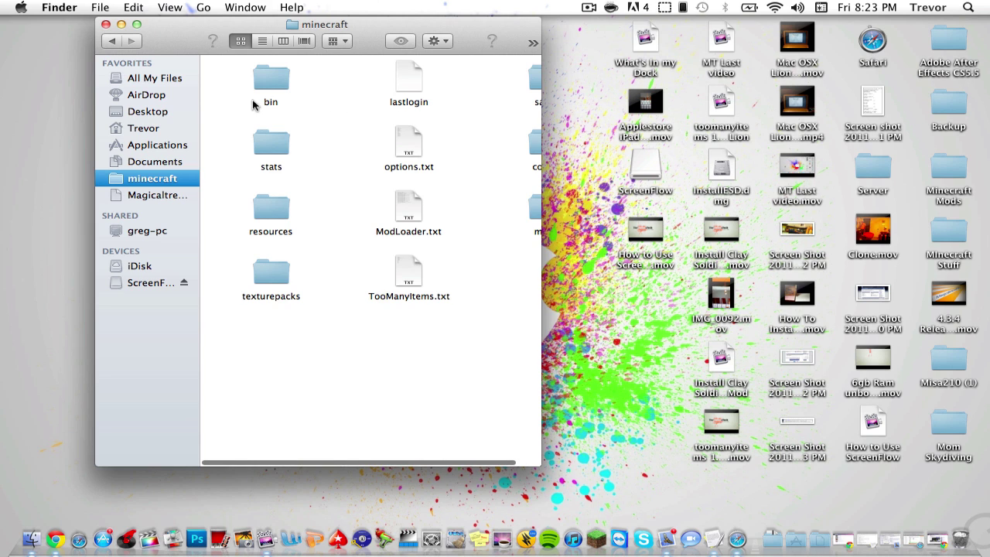
Copy the personally named world folder, next to New World in the saves folder, to the desktop as a backup.
scroll(479, 120, right, 2)
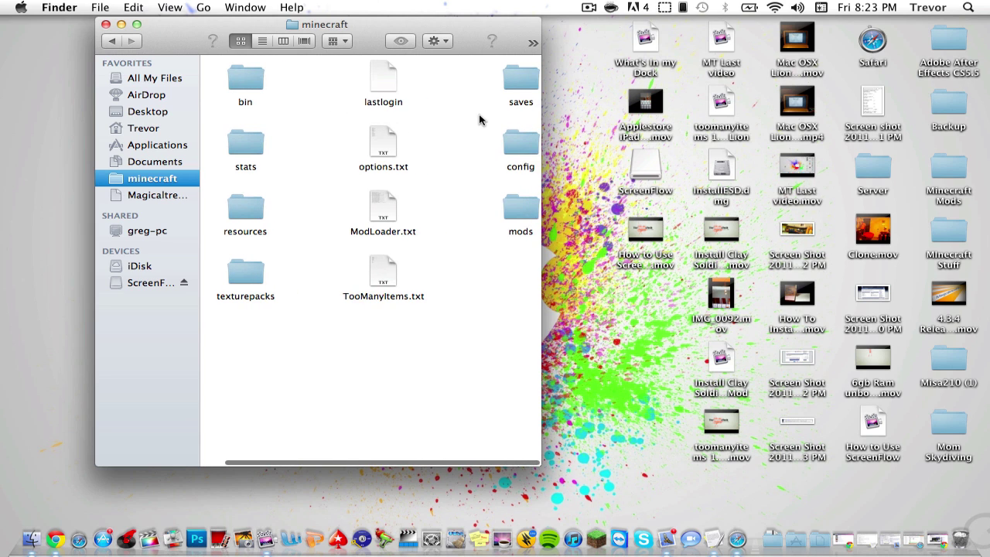
double_click(522, 74)
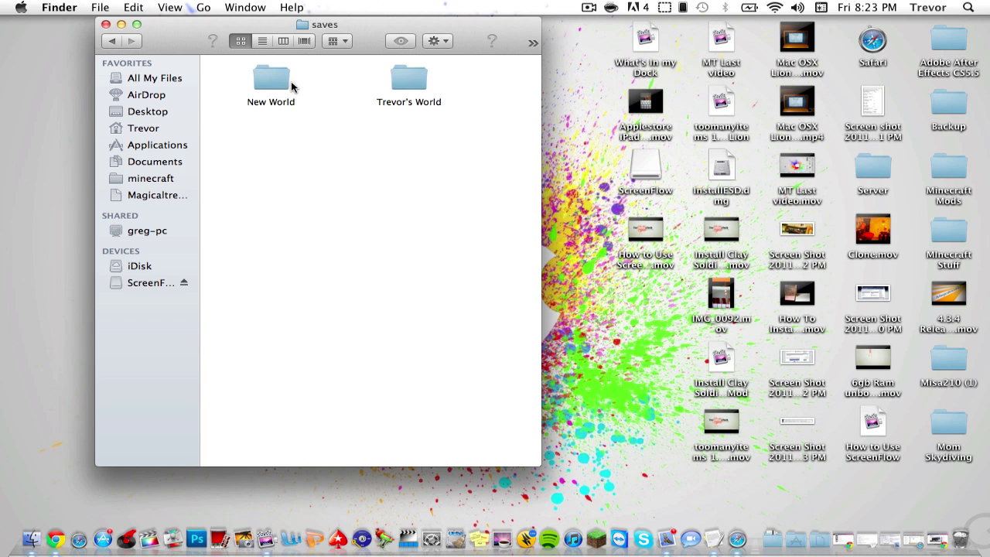
double_click(396, 87)
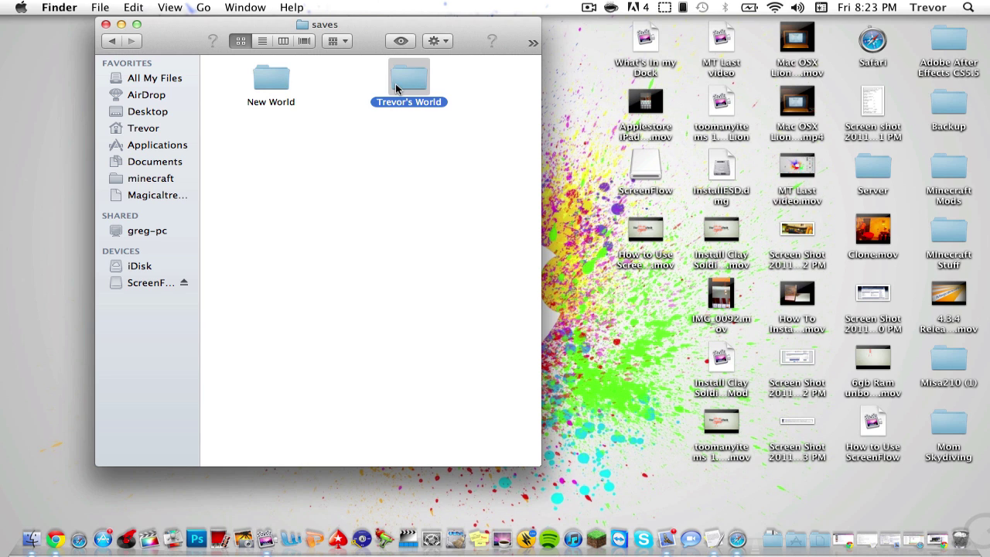
click(107, 44)
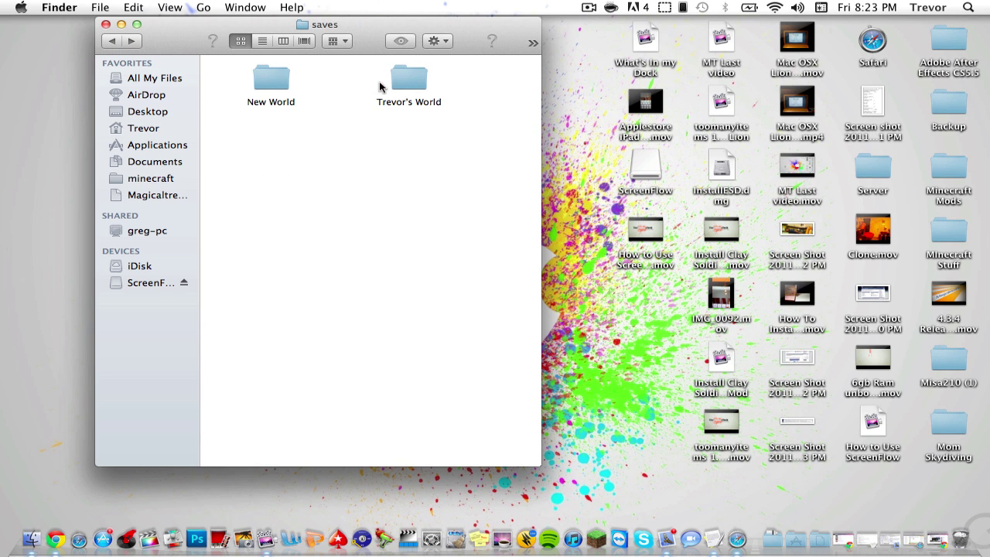
click(394, 81)
right_click(396, 82)
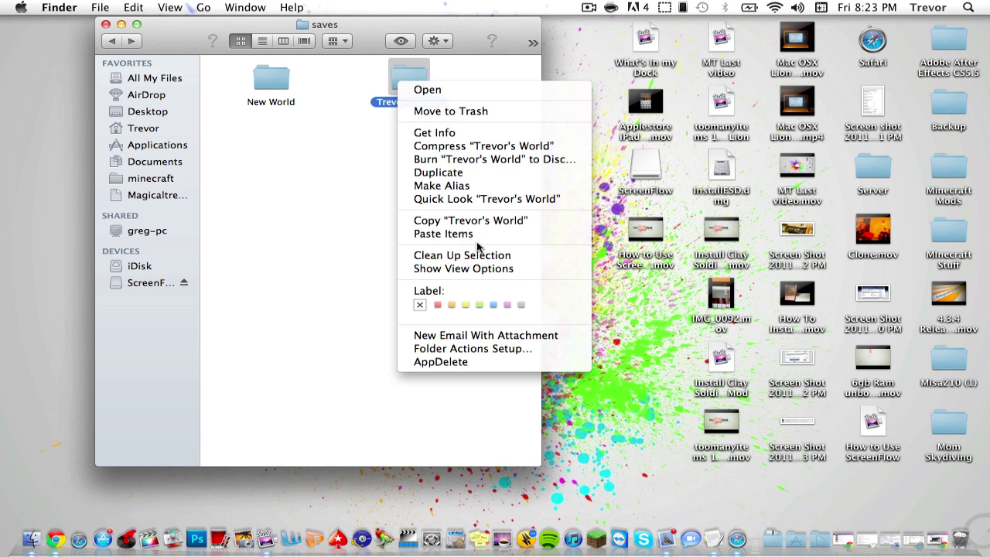
click(491, 222)
right_click(25, 303)
right_click(26, 306)
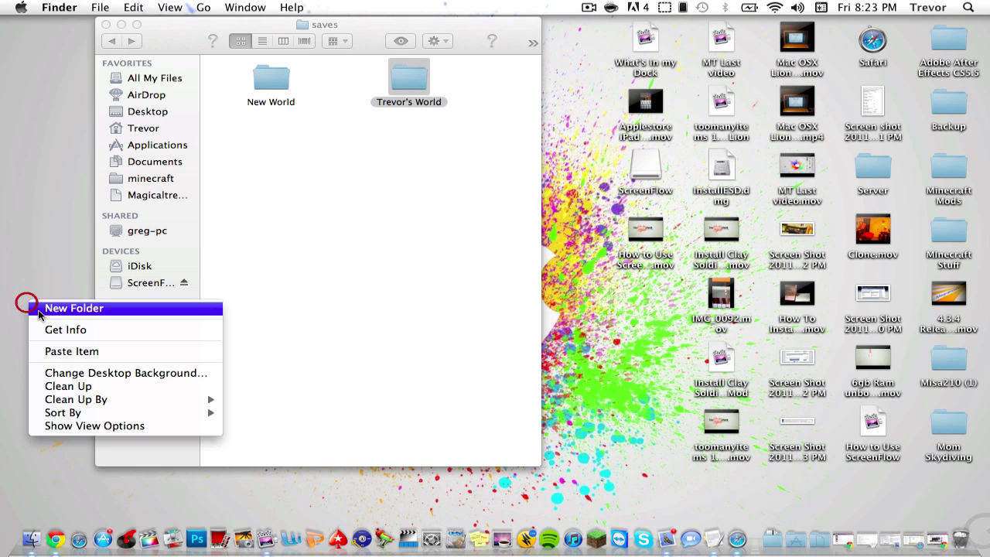
click(99, 355)
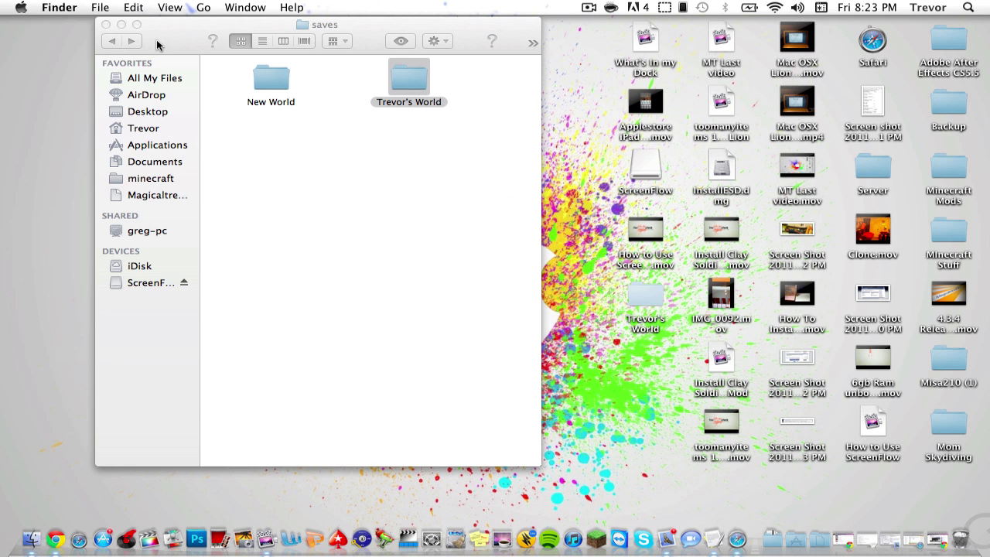
Move all 11 items in the minecraft folder to the Trash and close the Finder window.
click(114, 44)
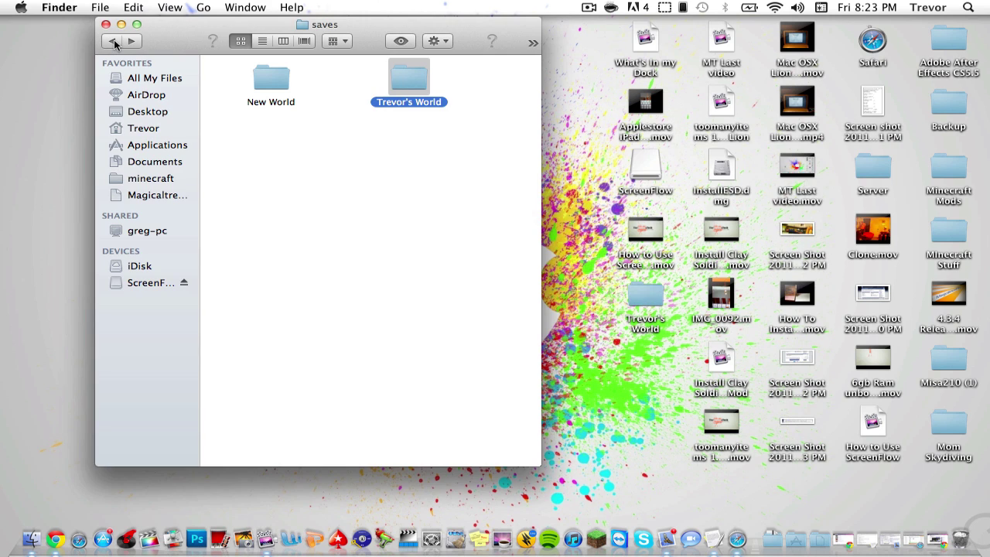
click(114, 42)
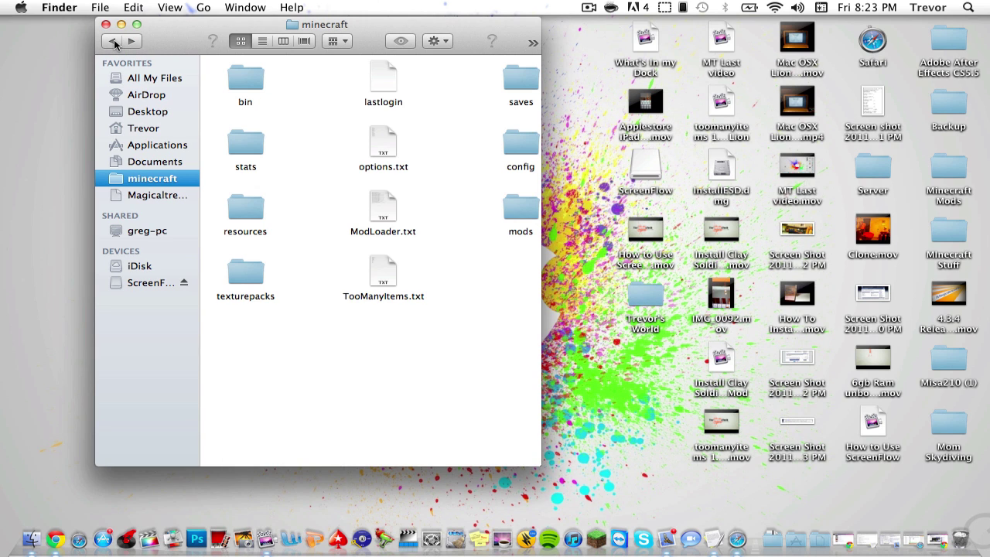
drag(219, 339, 523, 88)
right_click(524, 89)
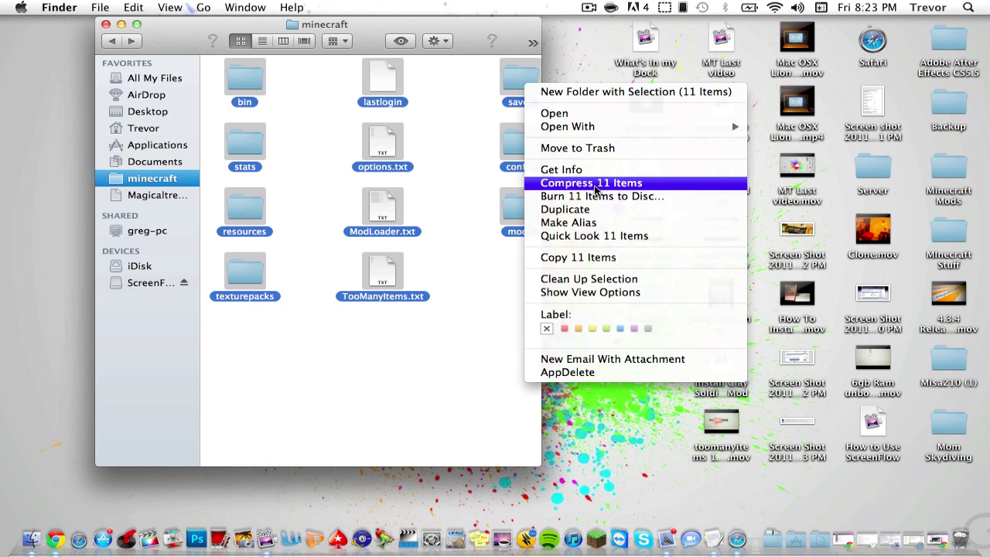
click(611, 151)
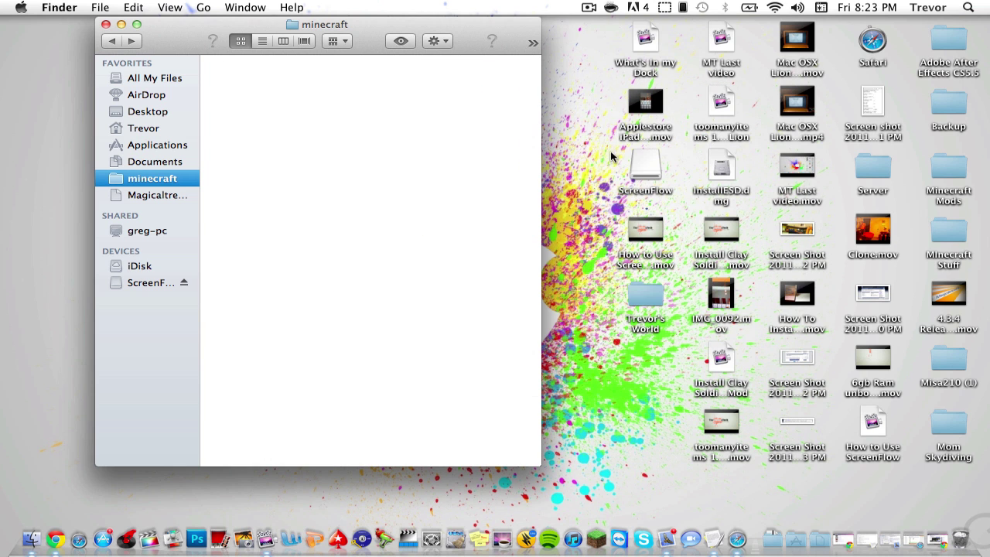
click(106, 25)
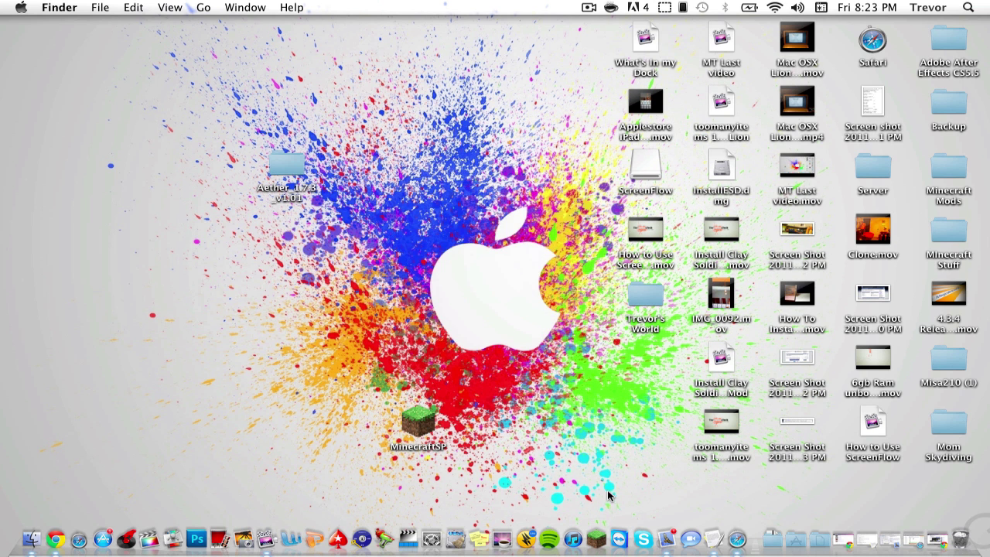
Launch MinecraftSP, enter the player's username and enter the game to download fresh game files.
click(591, 533)
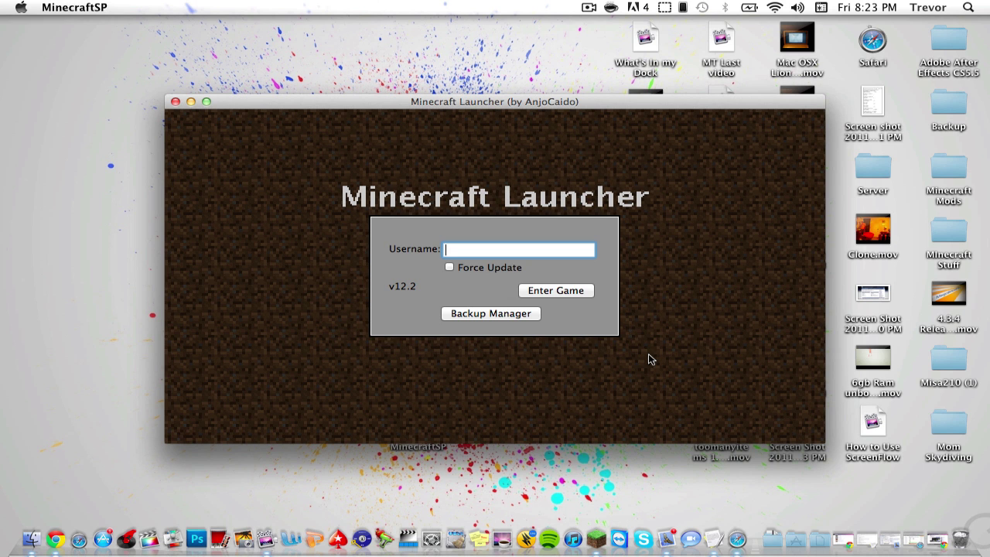
text(trevod)
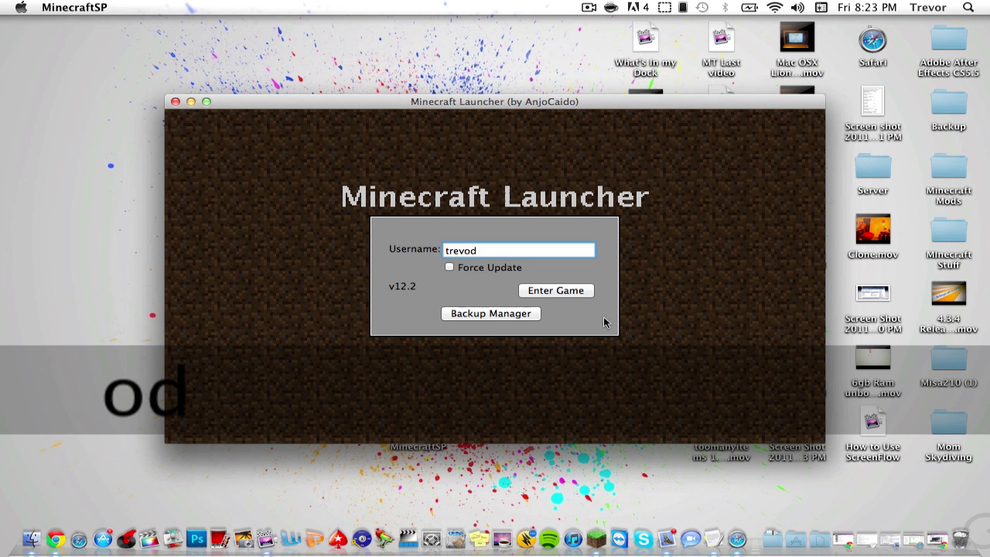
click(545, 294)
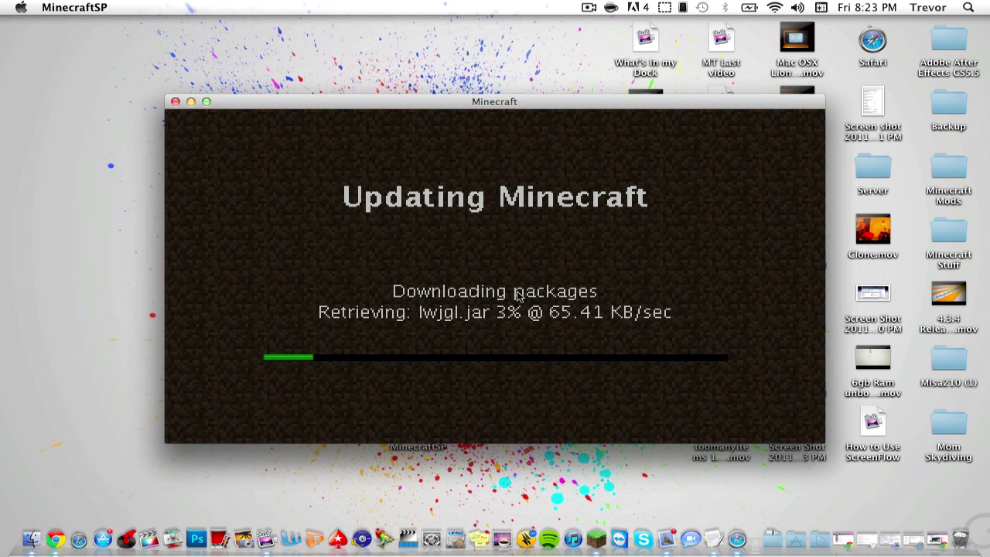
Show the minecraft folder as a list in an enlarged Finder window, and close the Minecraft game.
click(31, 539)
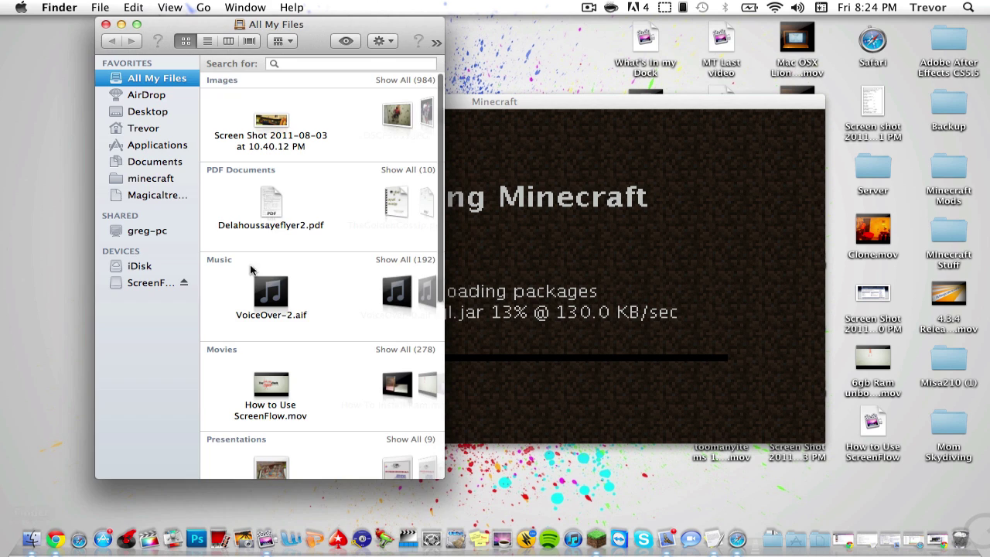
click(147, 178)
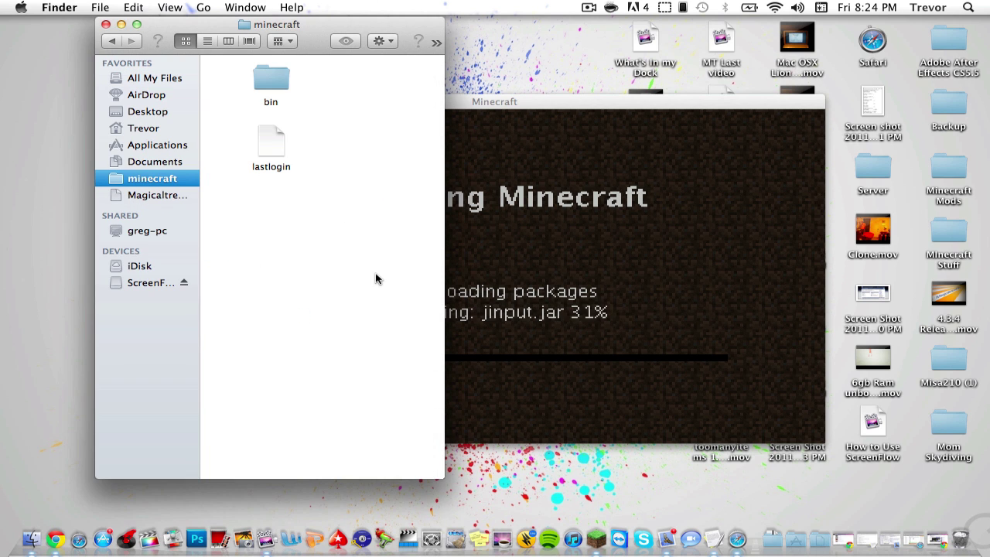
drag(443, 476, 605, 410)
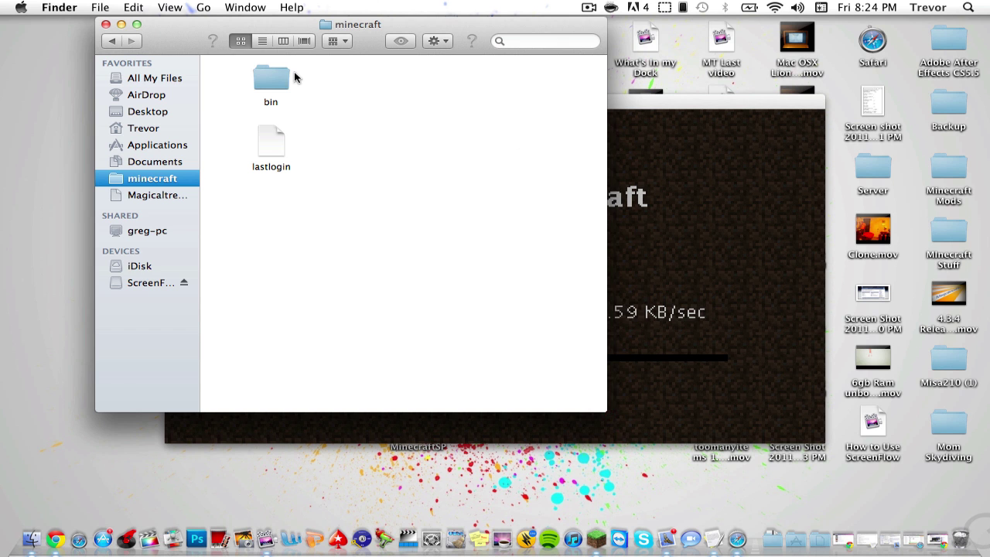
click(264, 42)
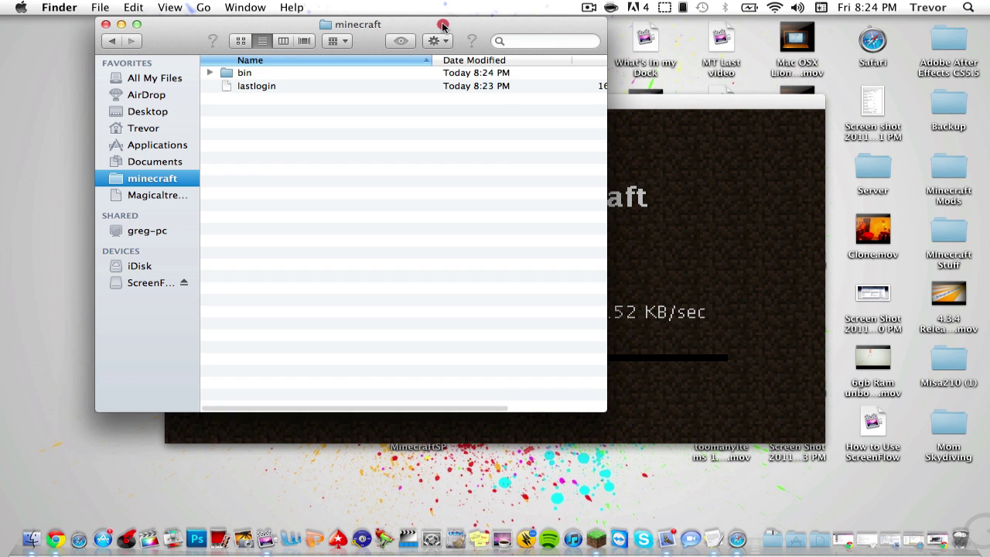
drag(443, 27, 728, 142)
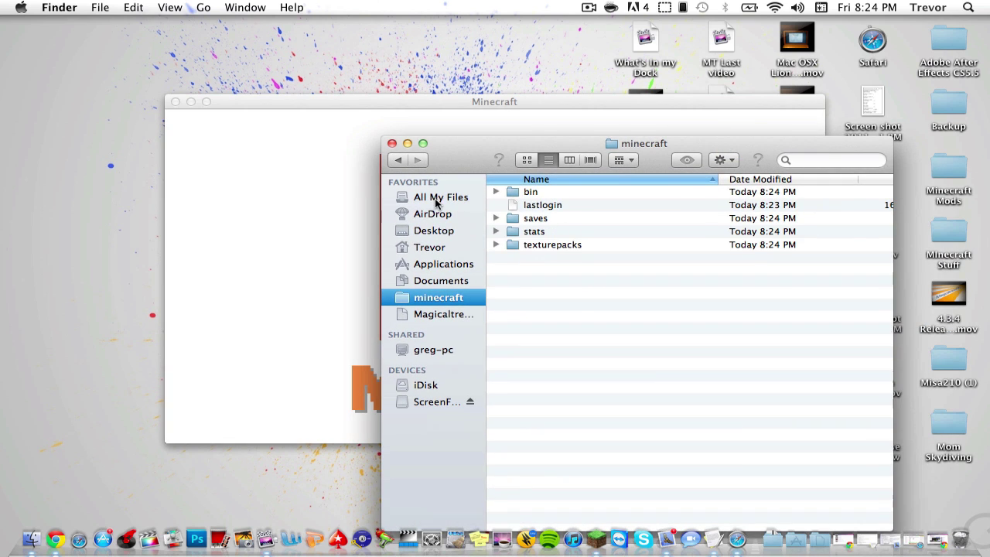
click(306, 206)
click(175, 101)
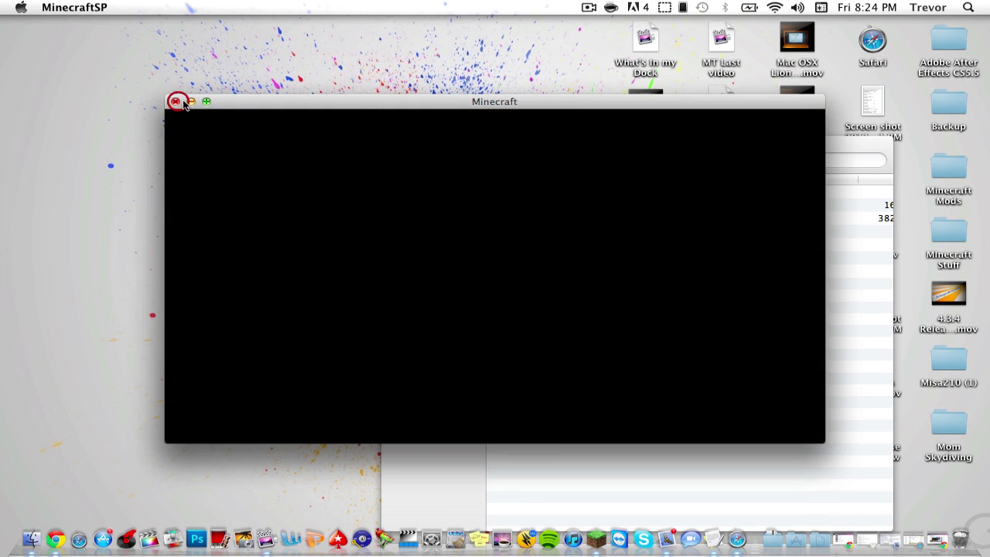
Move the backed-up world folder from the desktop into the new saves folder and close the Finder window.
drag(671, 155, 341, 7)
click(214, 126)
double_click(213, 126)
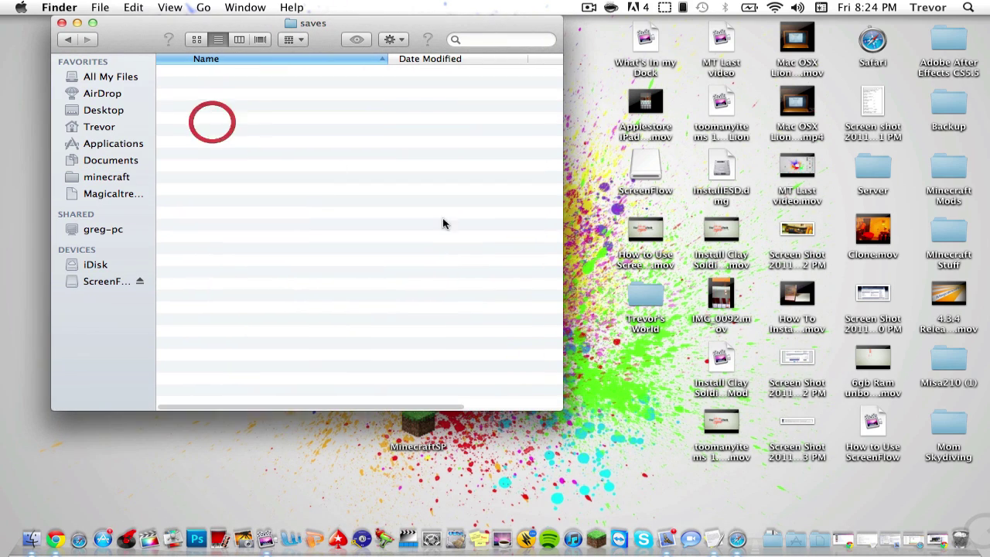
drag(645, 305, 378, 214)
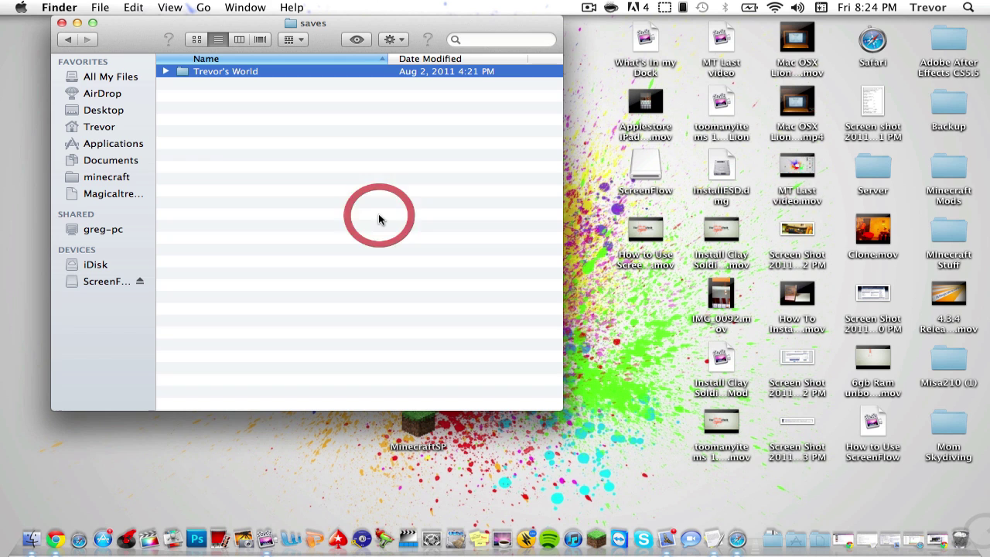
click(63, 24)
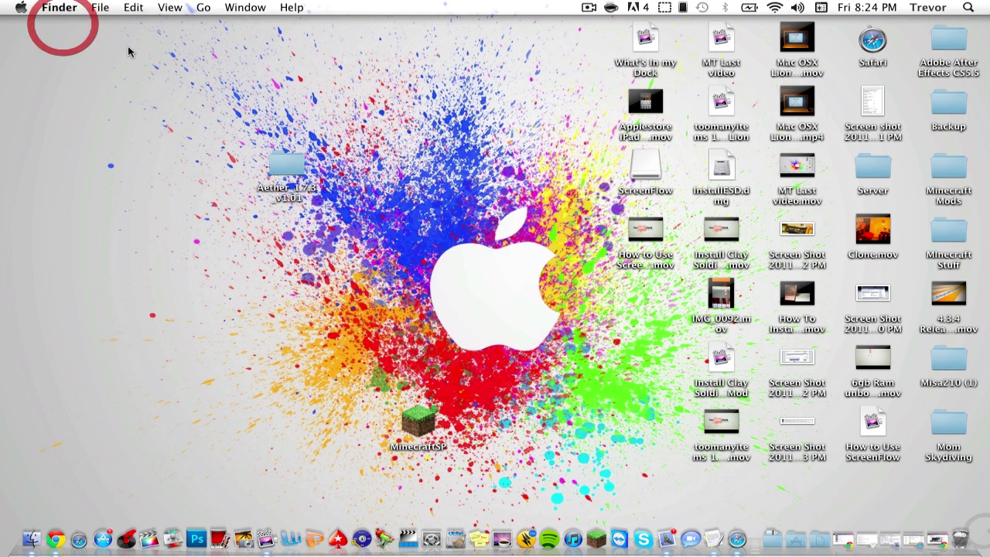
Move the Aether_1.7.3_v1.01 folder to an empty spot above the Apple logo on the desktop.
drag(287, 161, 494, 108)
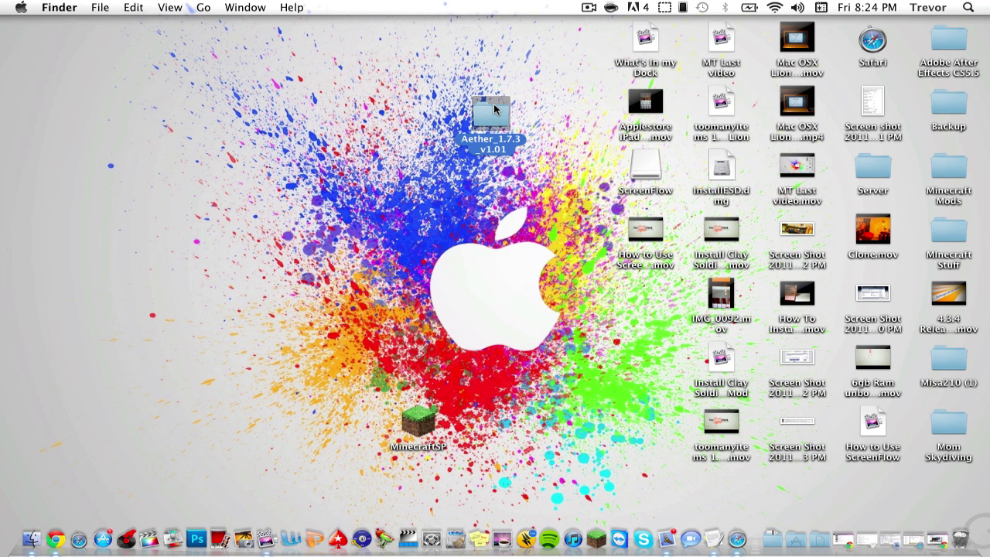
Open the Aether_1.7.3_v1.01 folder and place a second, new Finder window beside it.
double_click(495, 109)
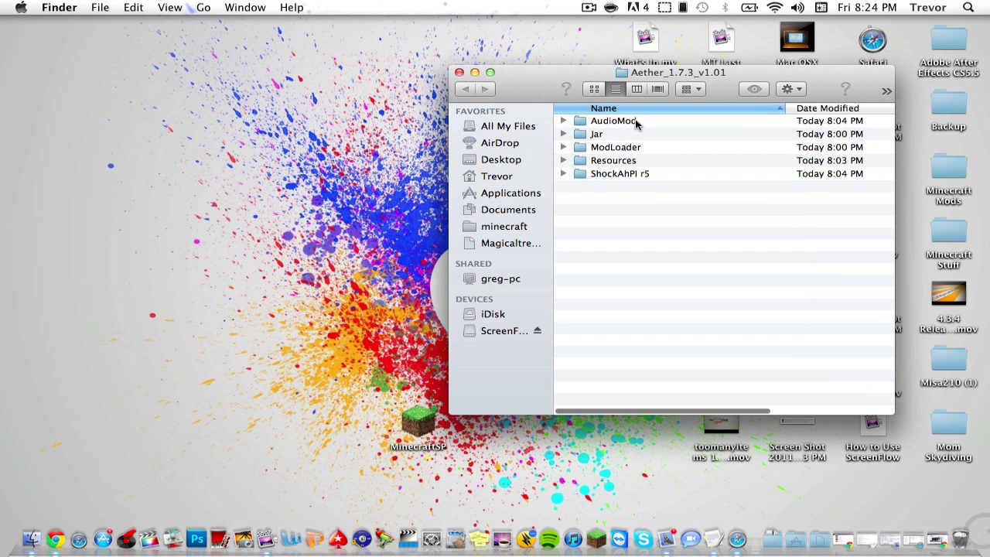
drag(617, 218, 636, 195)
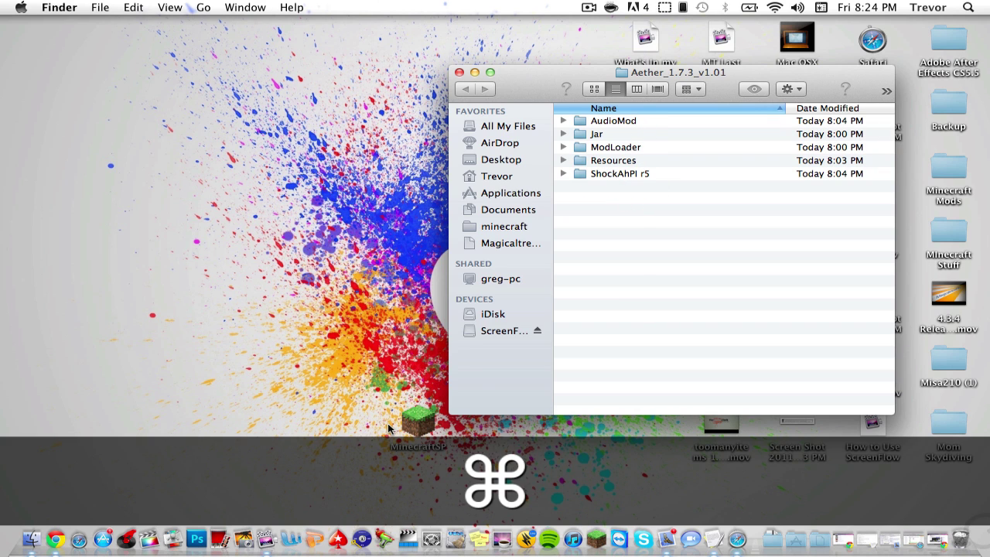
key(super+n)
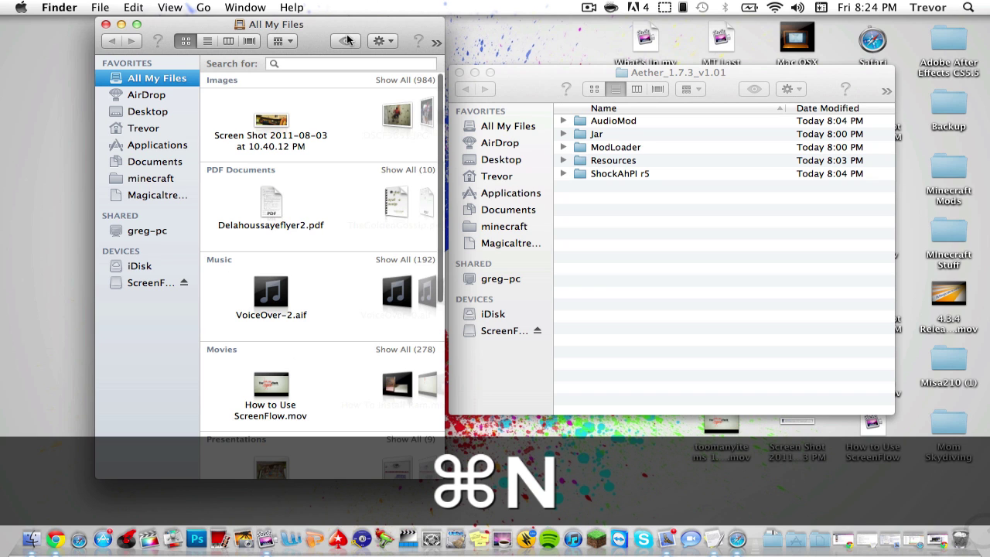
drag(347, 40, 303, 38)
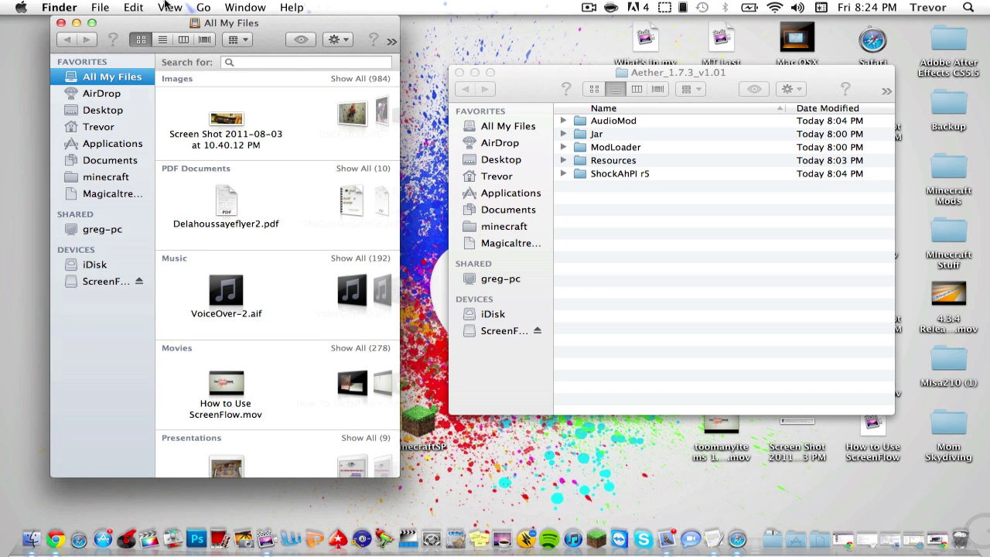
Go to the minecraft folder in the new Finder window using Go to Folder.
click(197, 7)
click(203, 7)
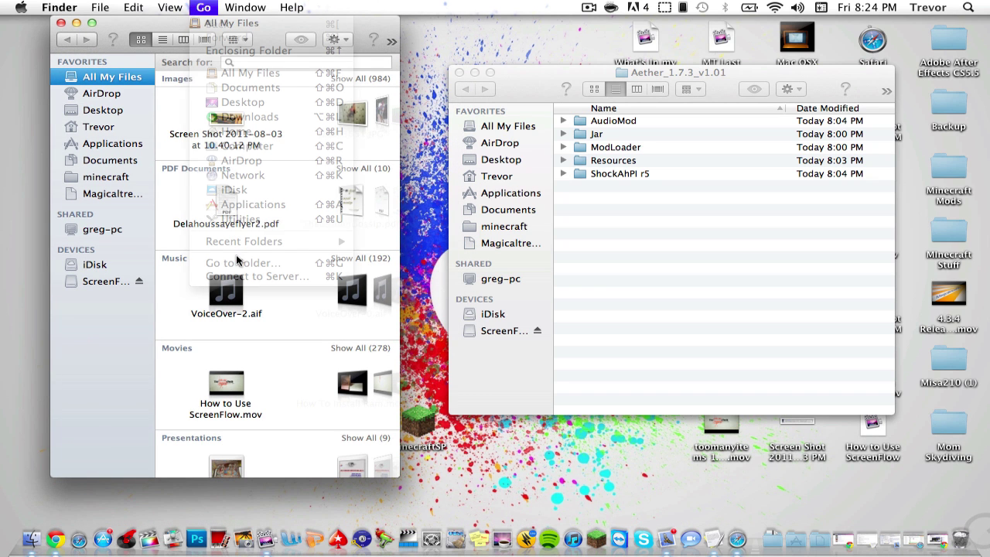
click(207, 7)
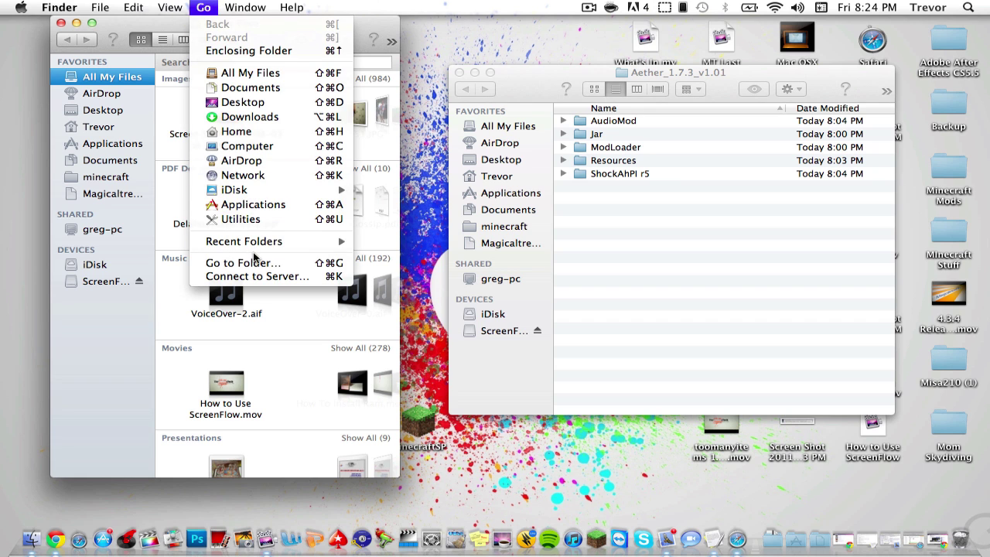
click(240, 260)
click(342, 121)
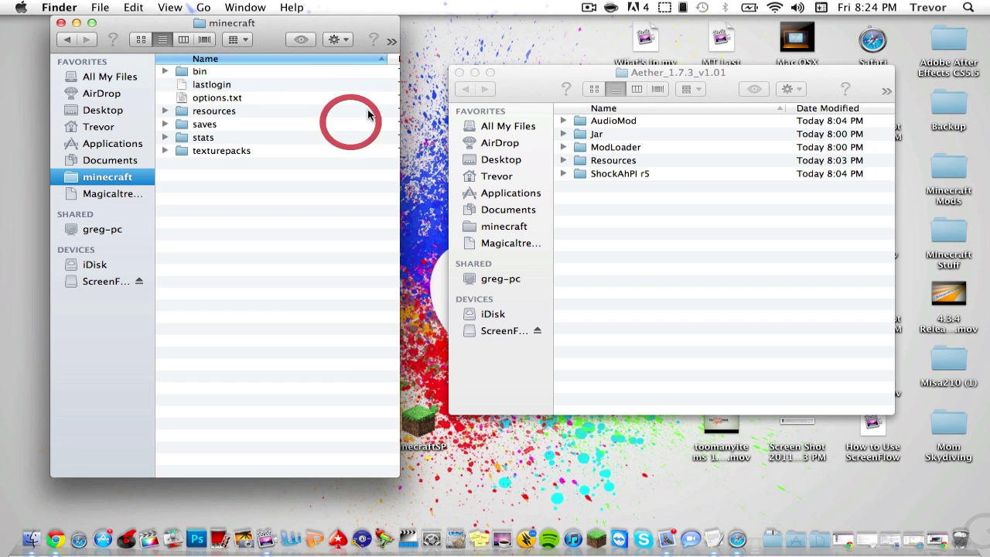
Extract minecraft.jar inside the bin folder with The Unarchiver.
double_click(246, 76)
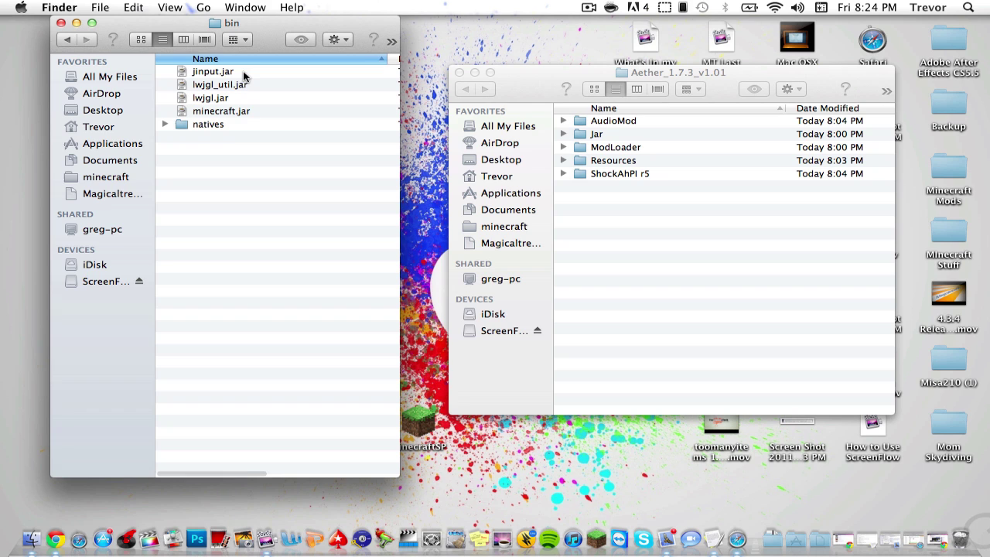
click(240, 113)
right_click(238, 113)
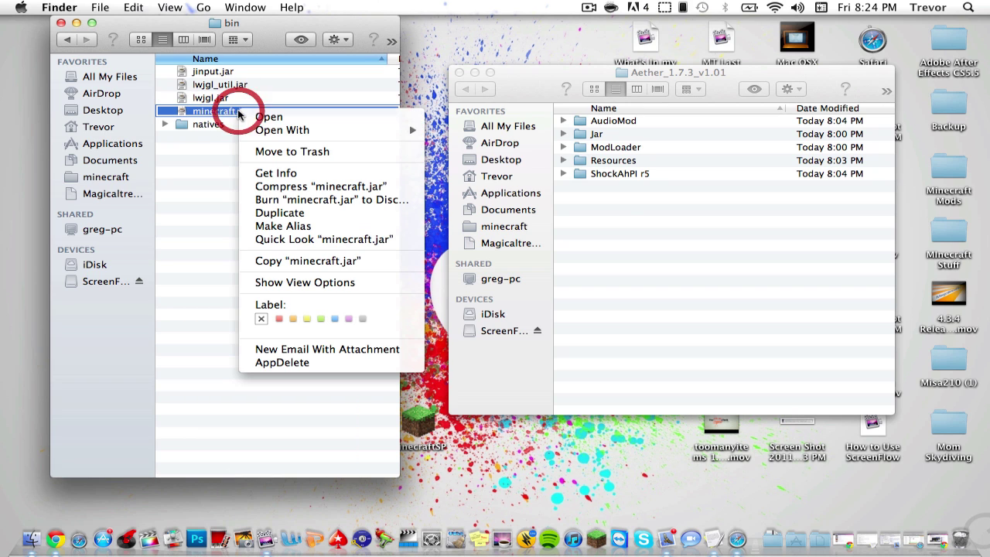
mouse_move(337, 132)
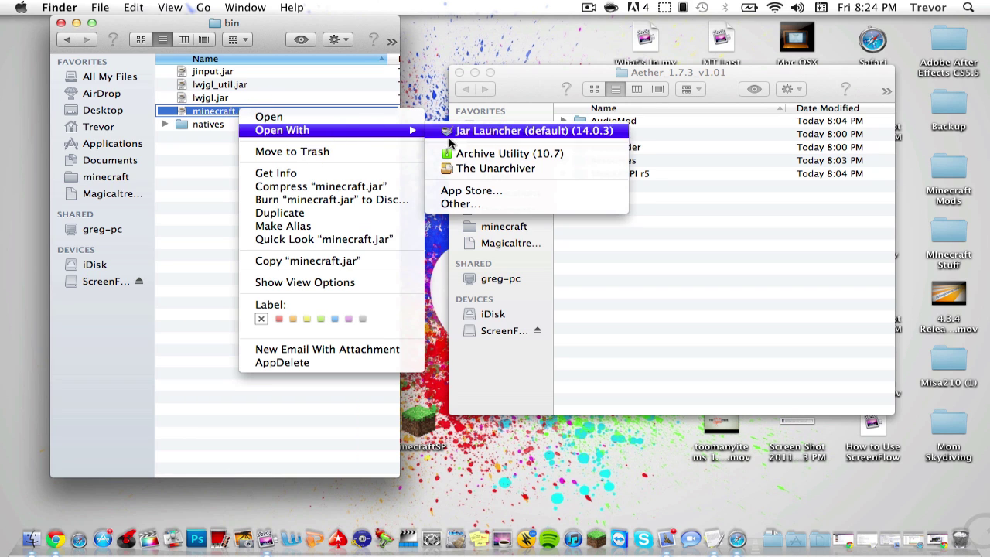
click(477, 169)
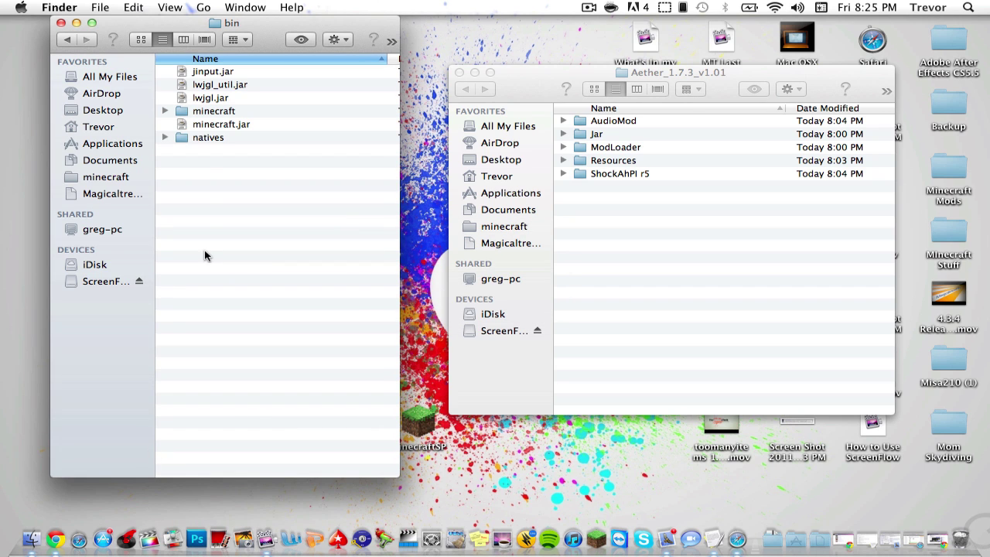
Move the original minecraft.jar file in the bin folder to the Trash.
click(241, 113)
click(242, 125)
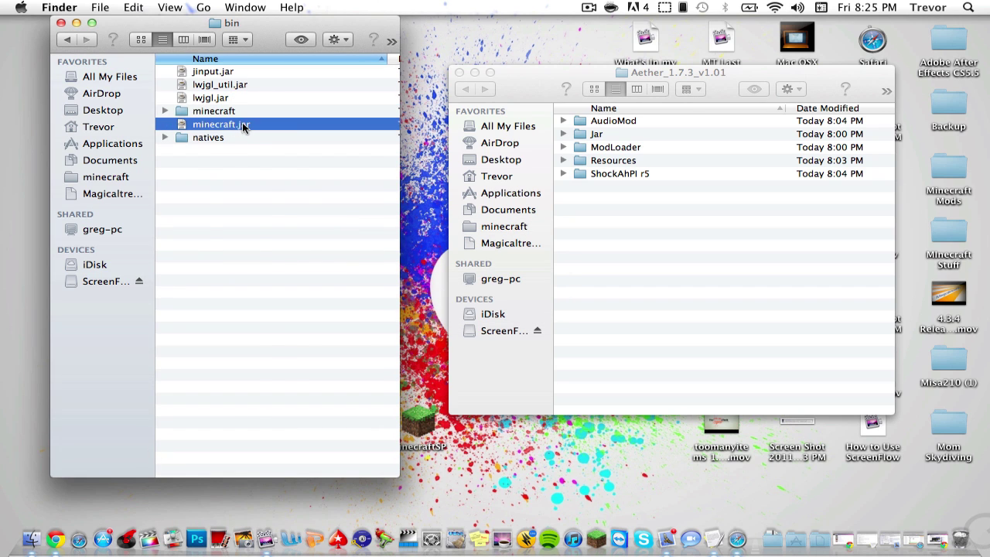
right_click(243, 125)
click(313, 164)
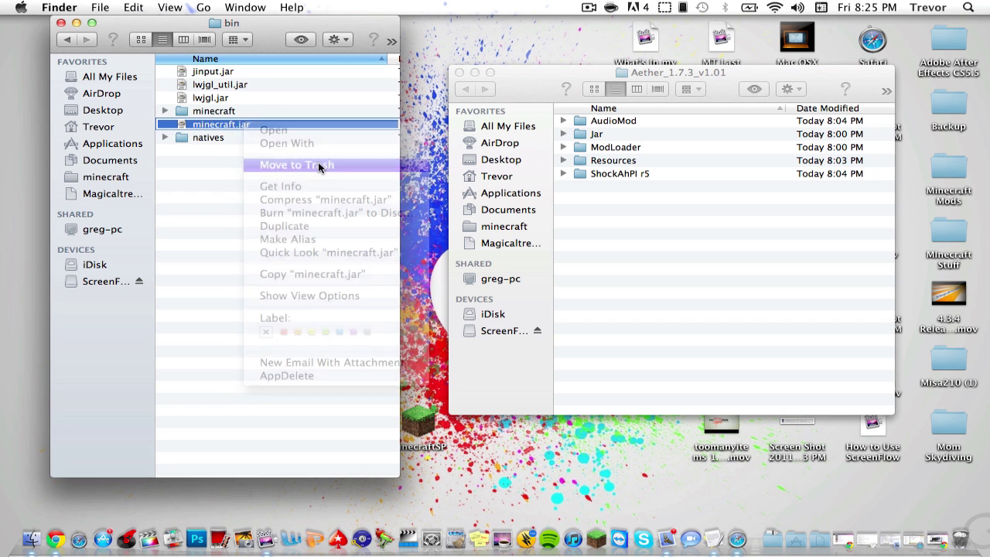
Rename the extracted minecraft folder as minecraft.jar and accept adding the extension.
click(262, 111)
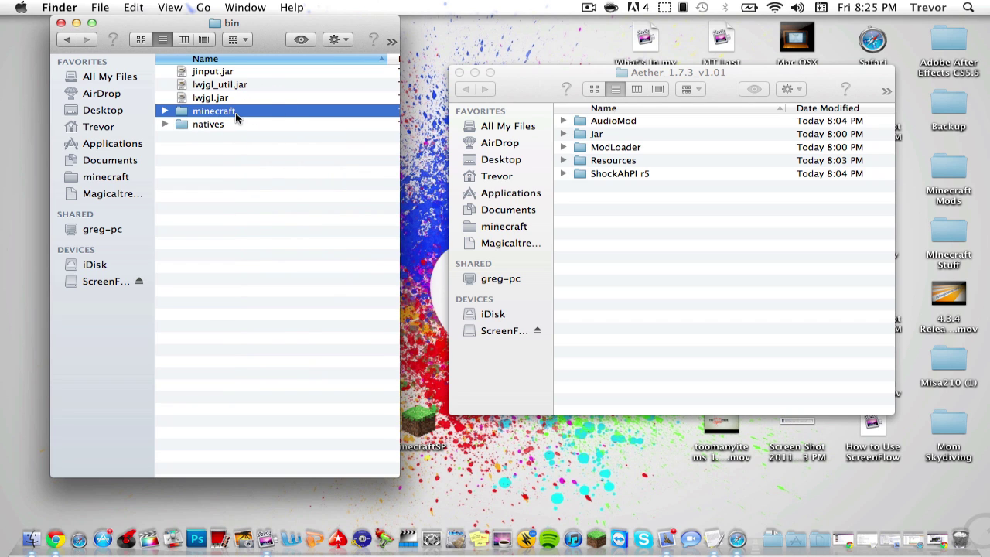
click(235, 111)
click(235, 112)
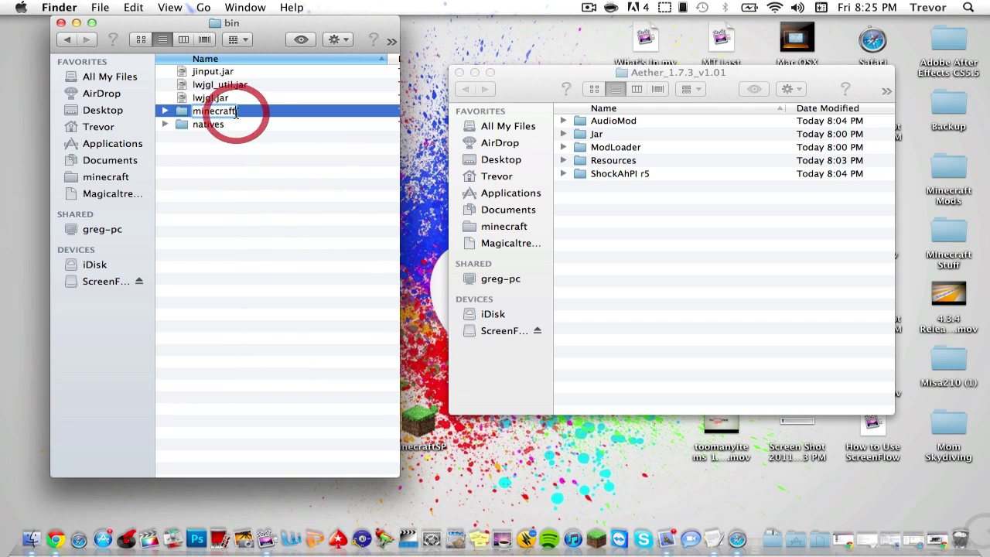
text(.jar)
key(Return)
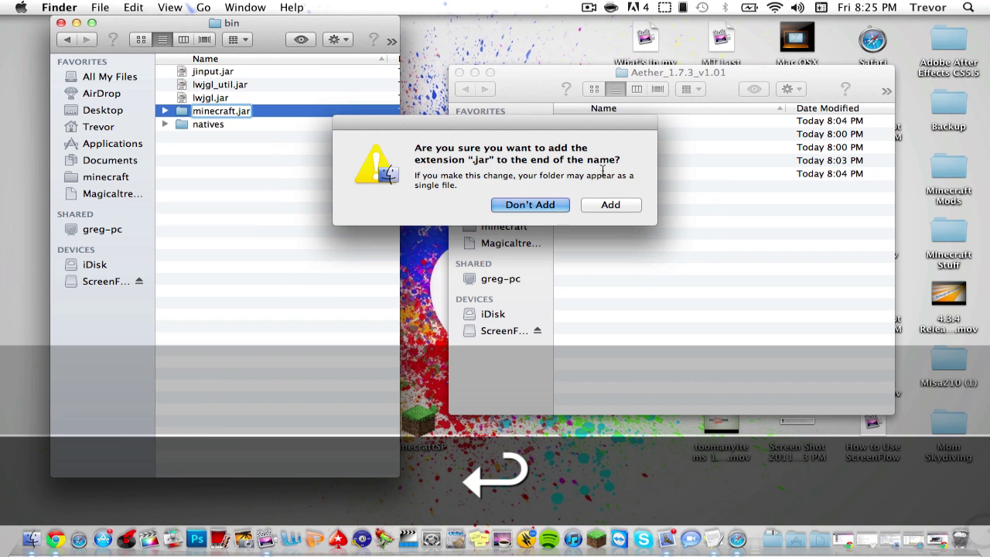
click(603, 205)
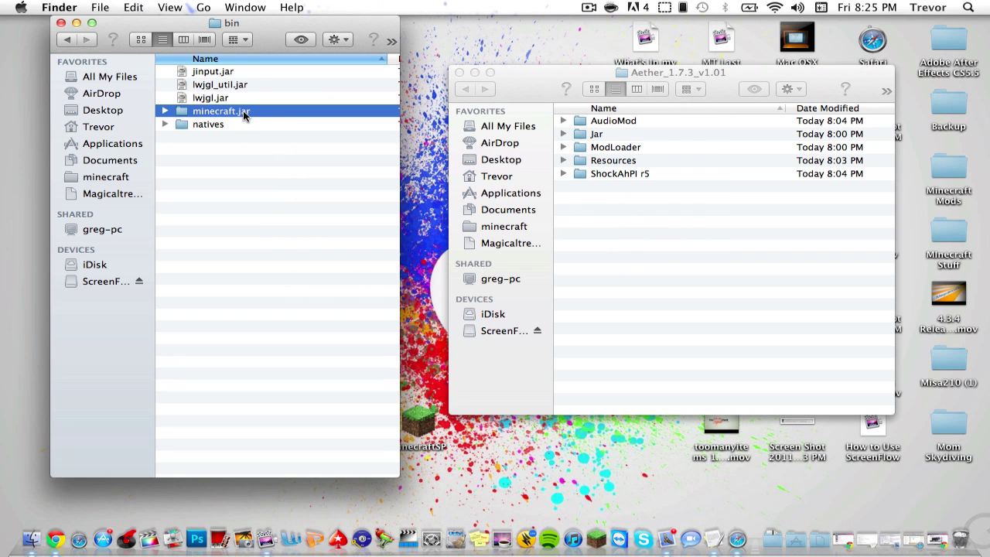
Move the META-INF folder inside the minecraft.jar folder to the Trash.
double_click(243, 116)
scroll(243, 115, down, 20)
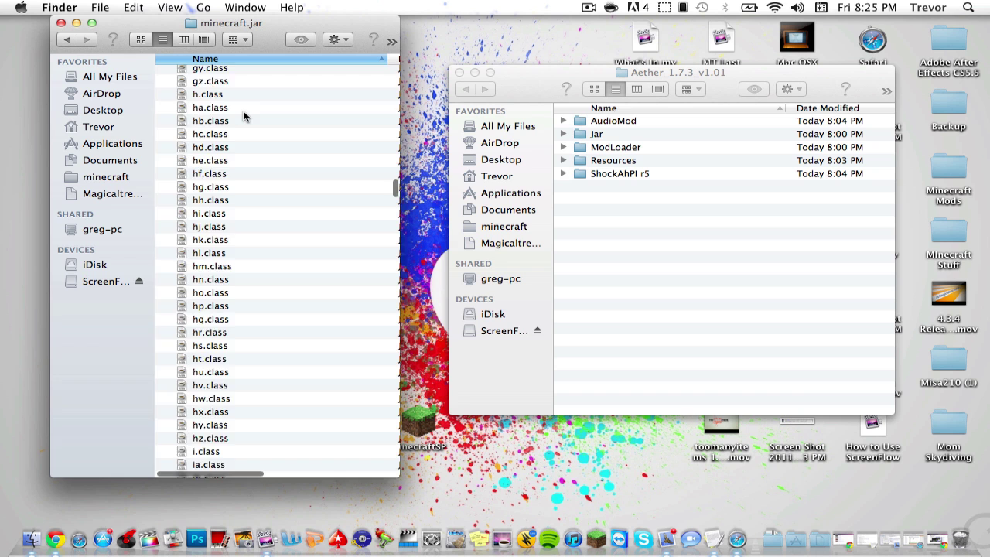
scroll(243, 116, down, 20)
scroll(243, 116, up, 3)
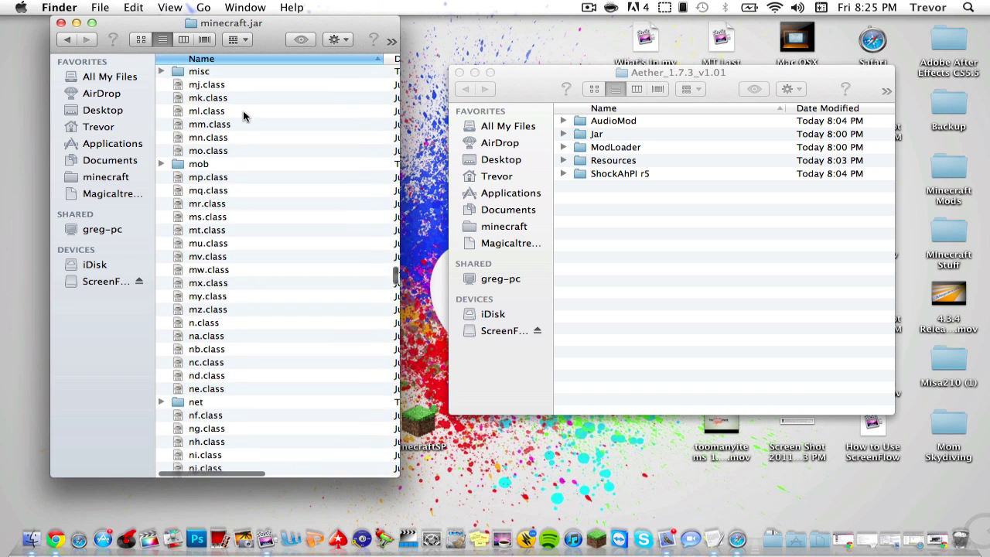
scroll(243, 115, up, 3)
click(218, 144)
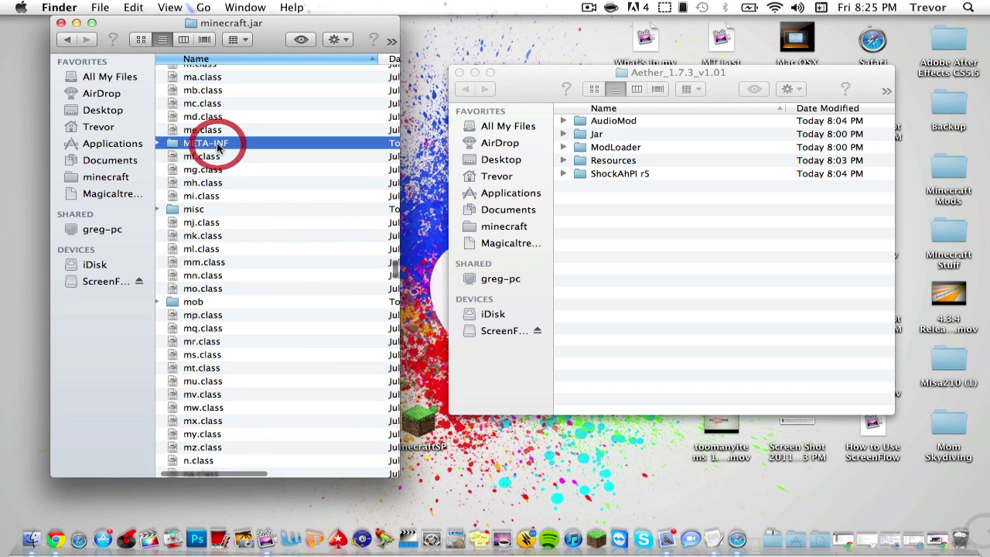
right_click(218, 144)
click(277, 172)
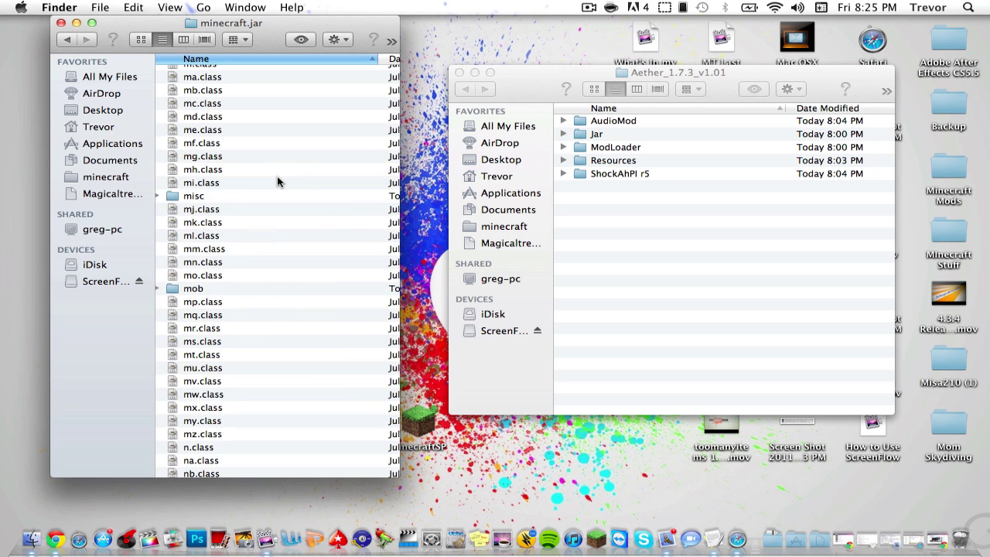
scroll(279, 182, up, 20)
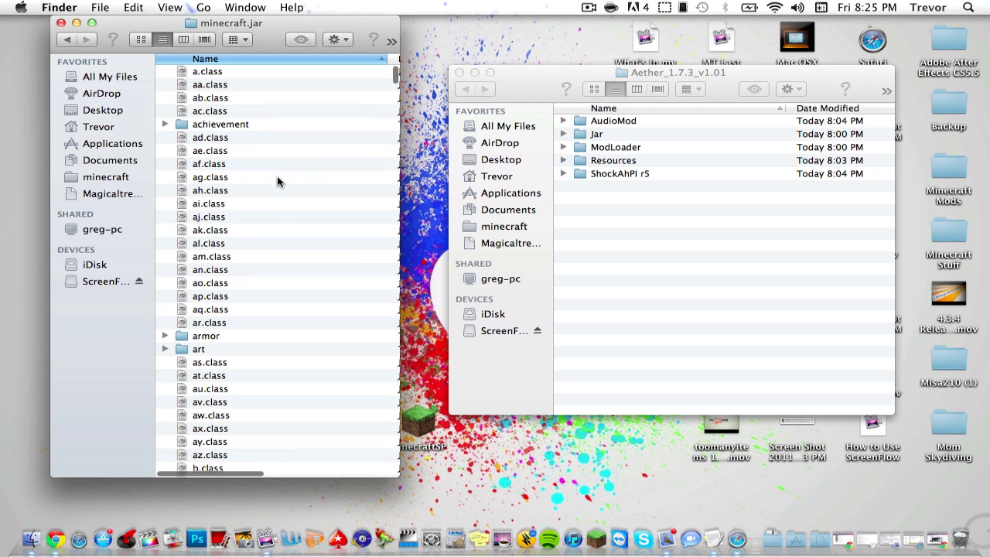
Copy ibxm and yo.class, without paulscode, from the AudioMod folder into the minecraft.jar folder, replacing the existing yo.class.
double_click(630, 124)
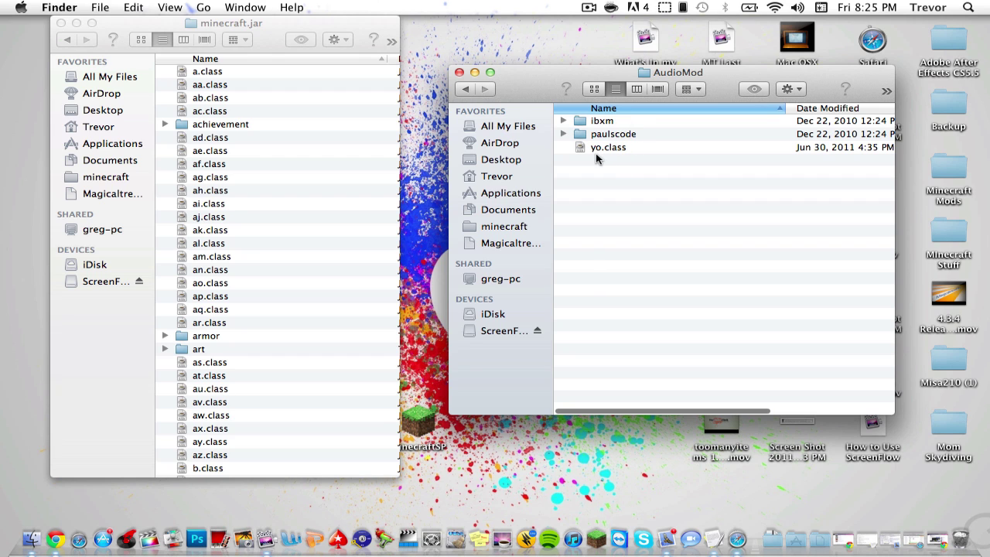
key(super+a)
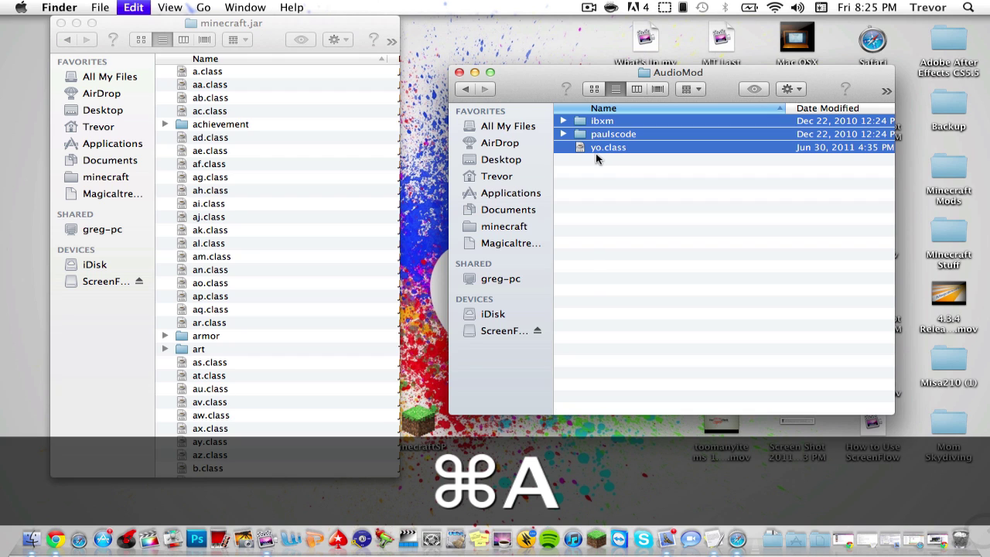
super+click(638, 134)
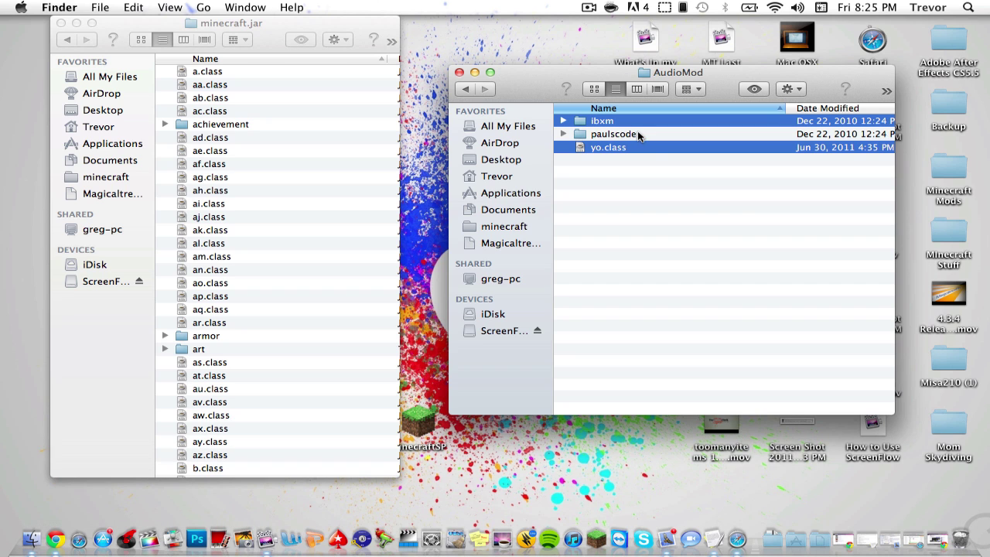
right_click(641, 153)
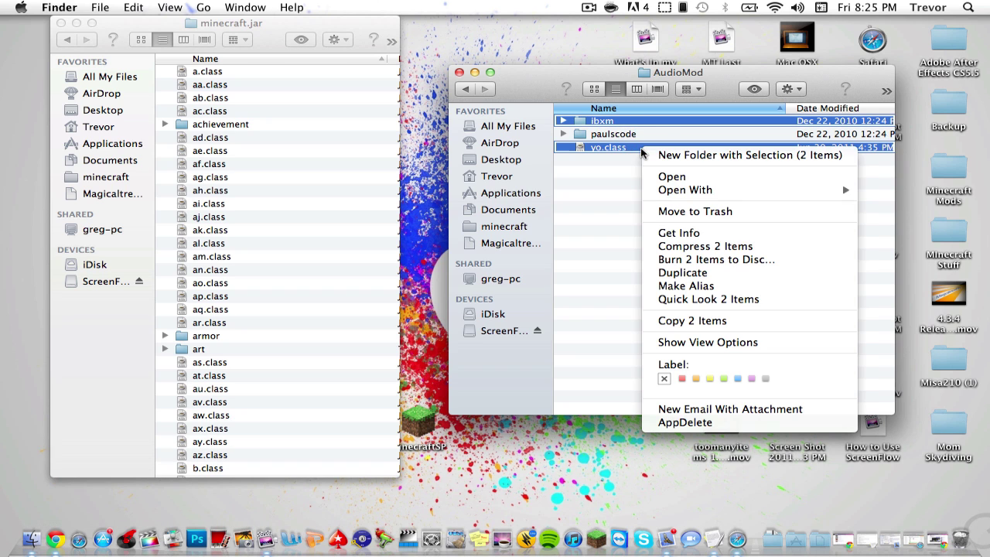
click(691, 326)
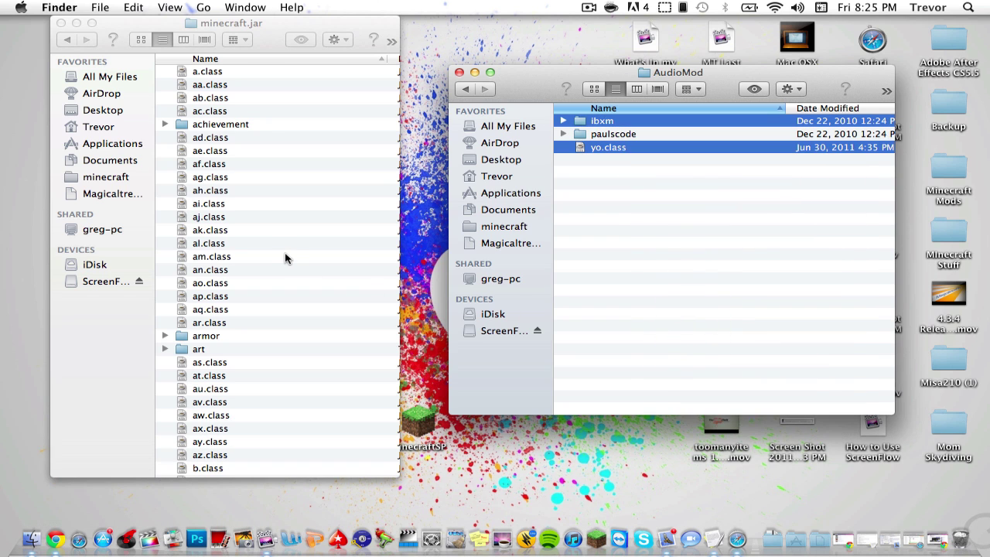
click(303, 268)
click(333, 40)
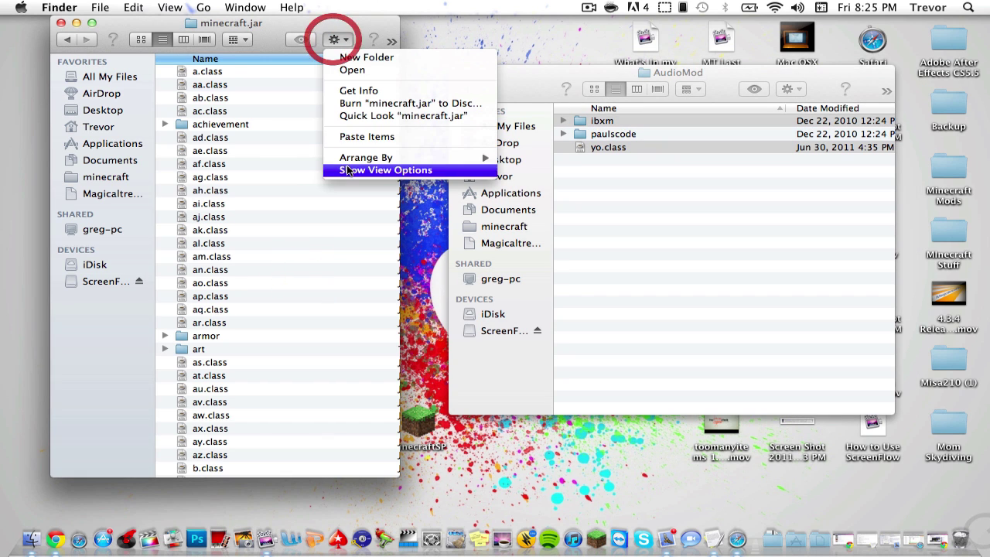
click(376, 136)
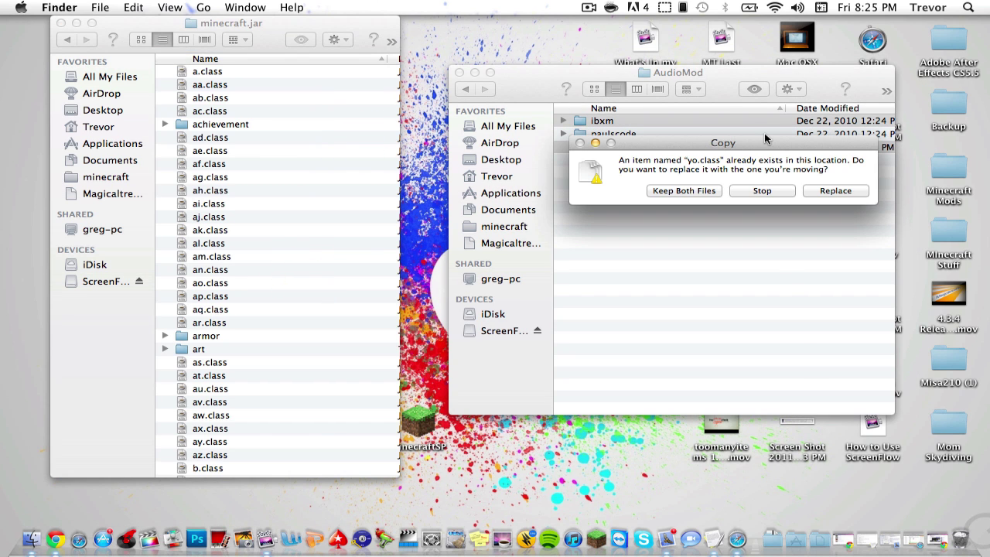
click(825, 191)
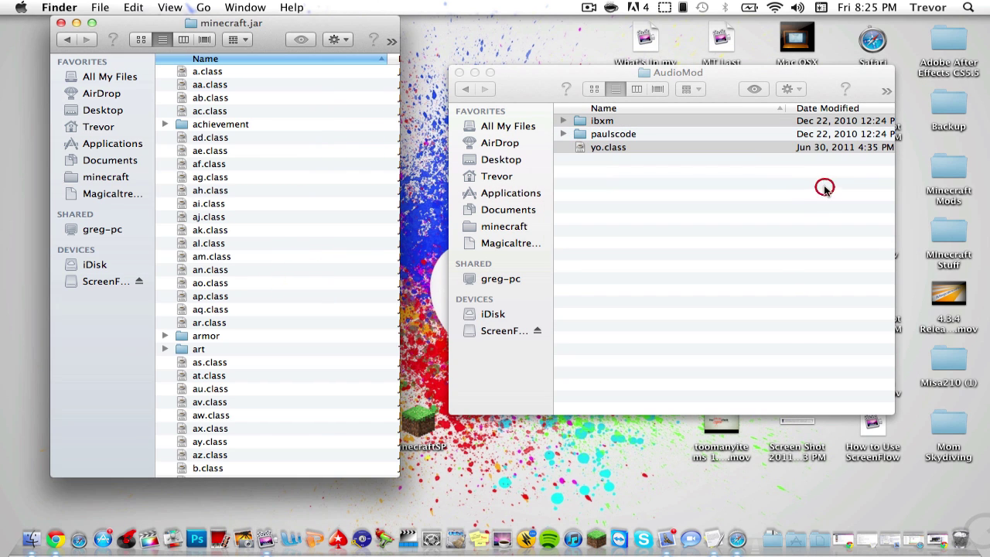
Copy the sound folder found inside AudioMod's paulscode folder.
click(688, 135)
double_click(687, 133)
click(669, 121)
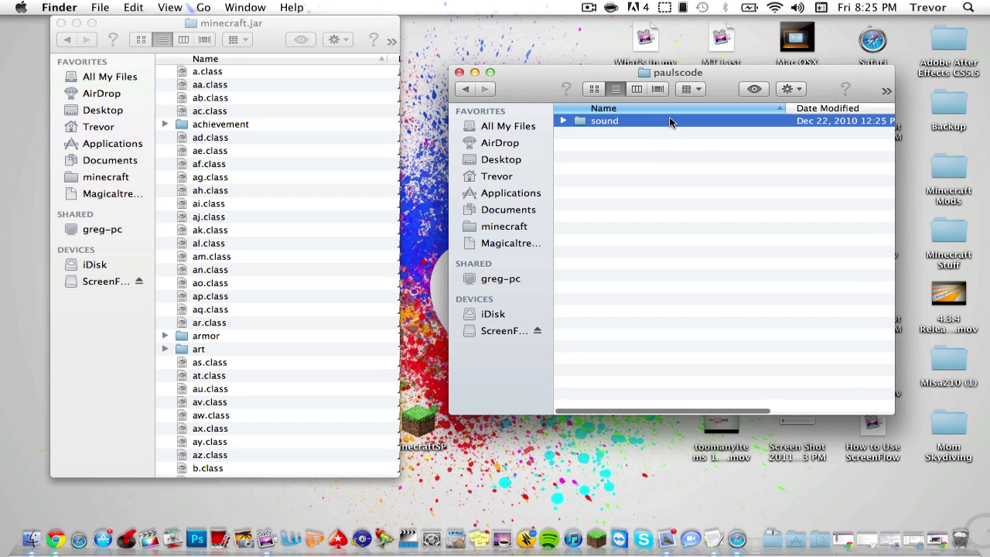
right_click(670, 118)
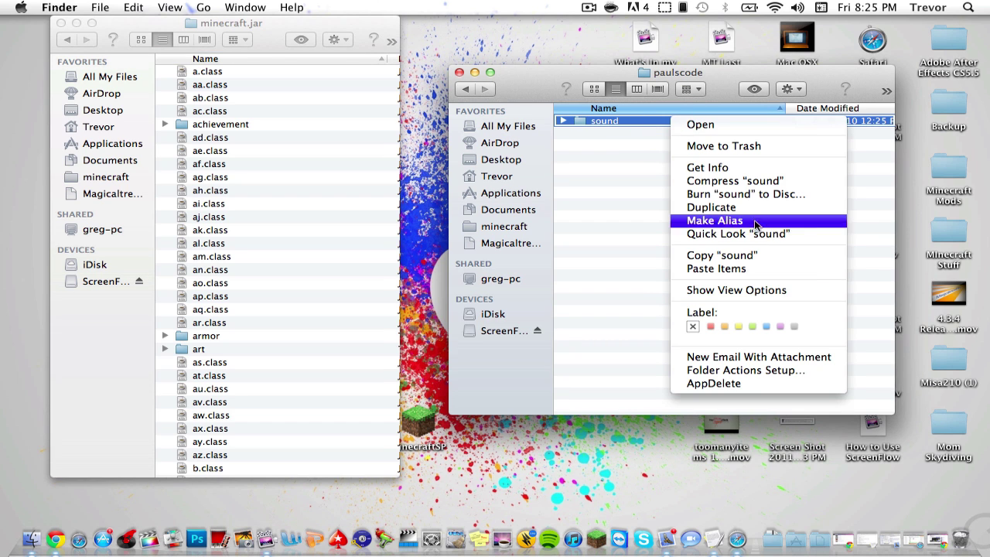
click(722, 256)
Paste the sound folder into the paulscode folder of minecraft.jar, replacing the existing sound folder.
scroll(200, 231, down, 10)
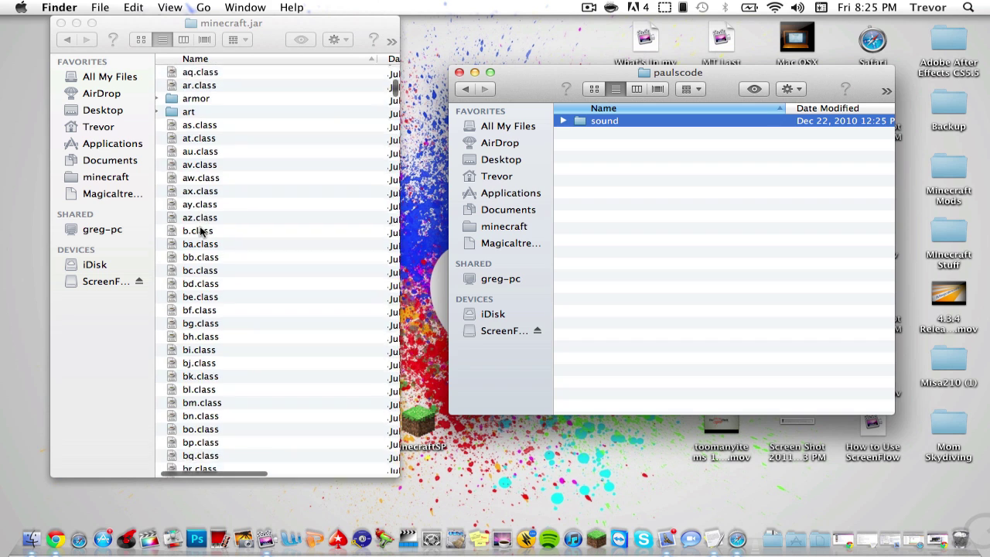
scroll(200, 231, down, 20)
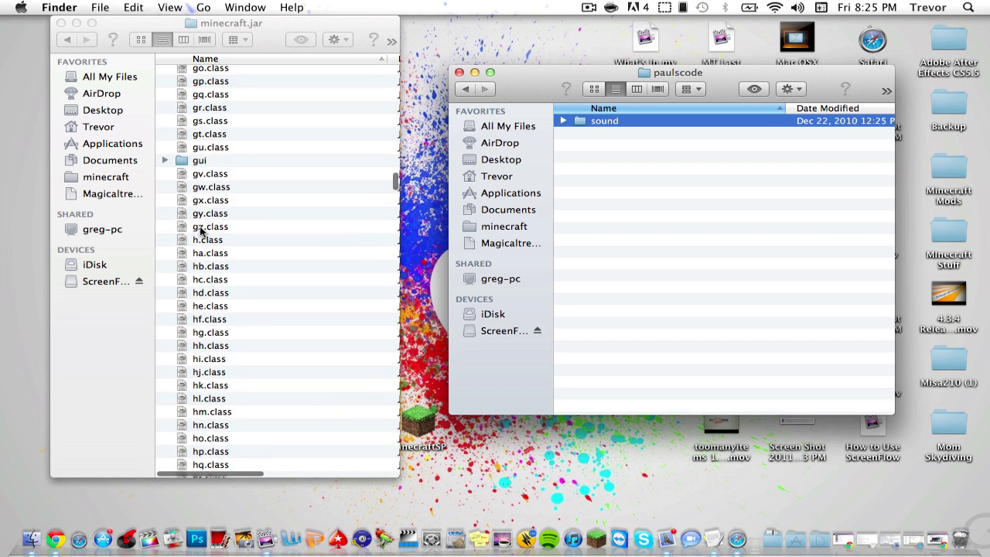
scroll(199, 231, down, 15)
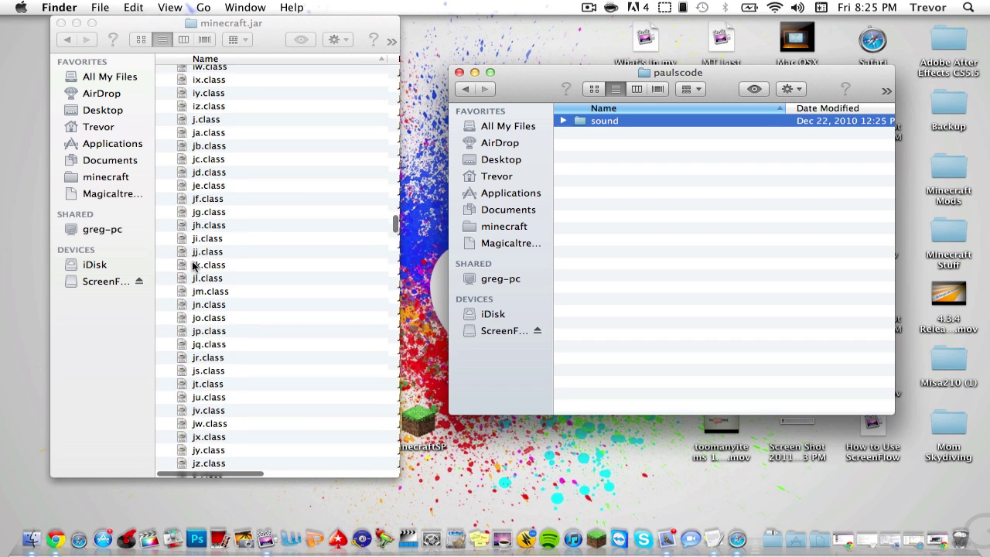
scroll(194, 265, down, 20)
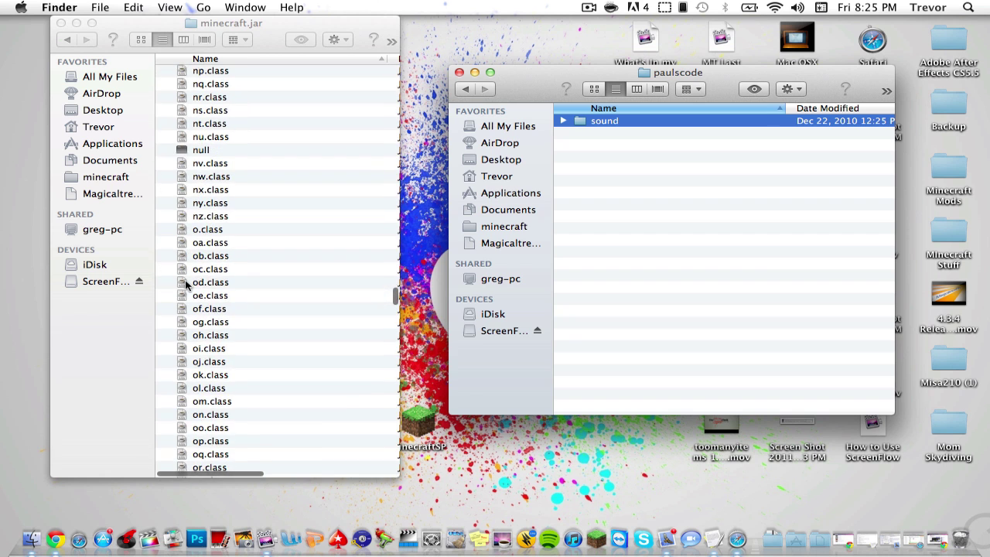
scroll(188, 284, down, 10)
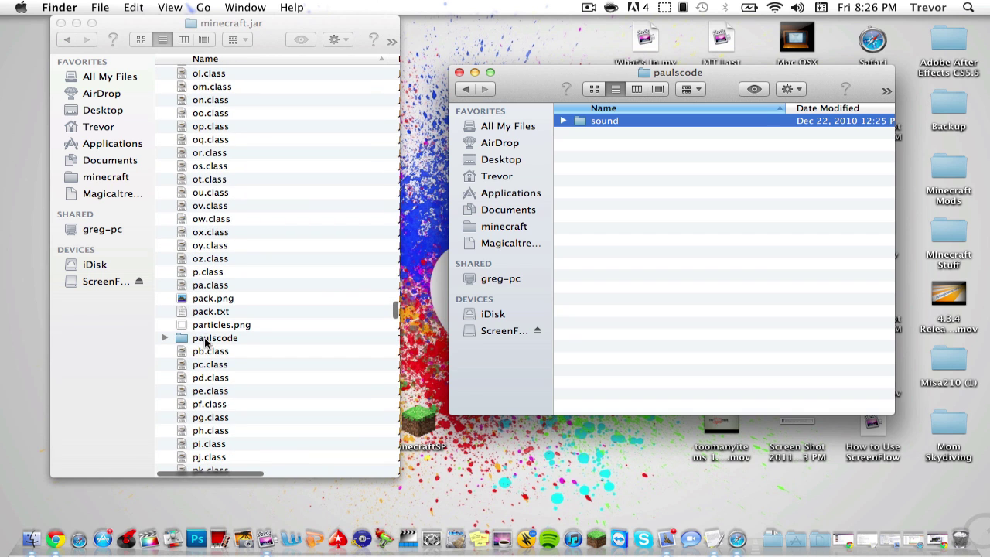
double_click(206, 341)
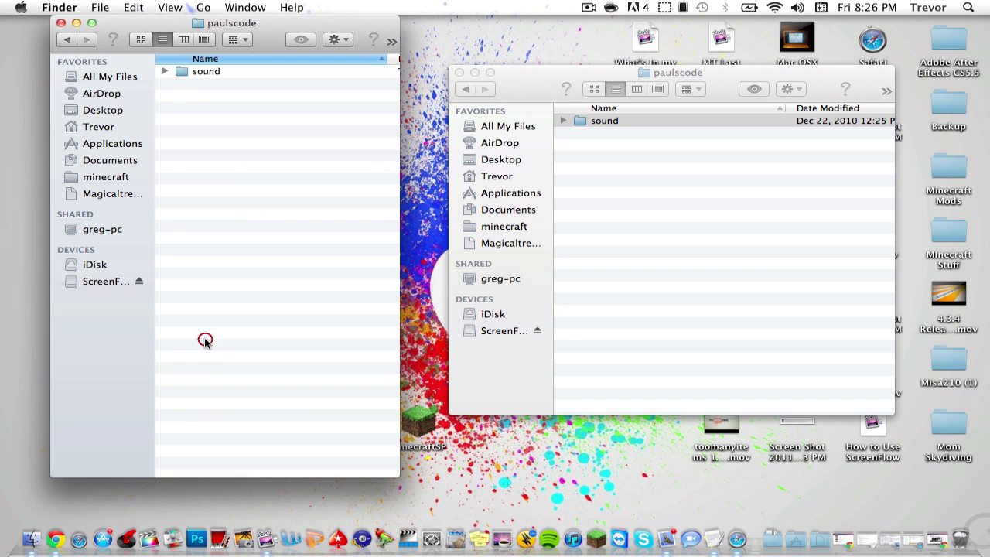
right_click(237, 137)
click(297, 182)
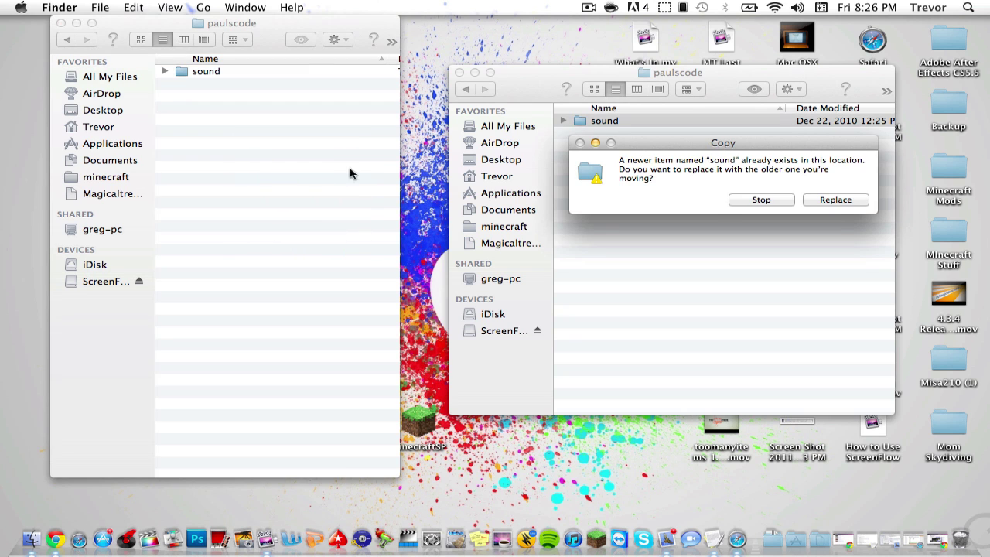
click(828, 203)
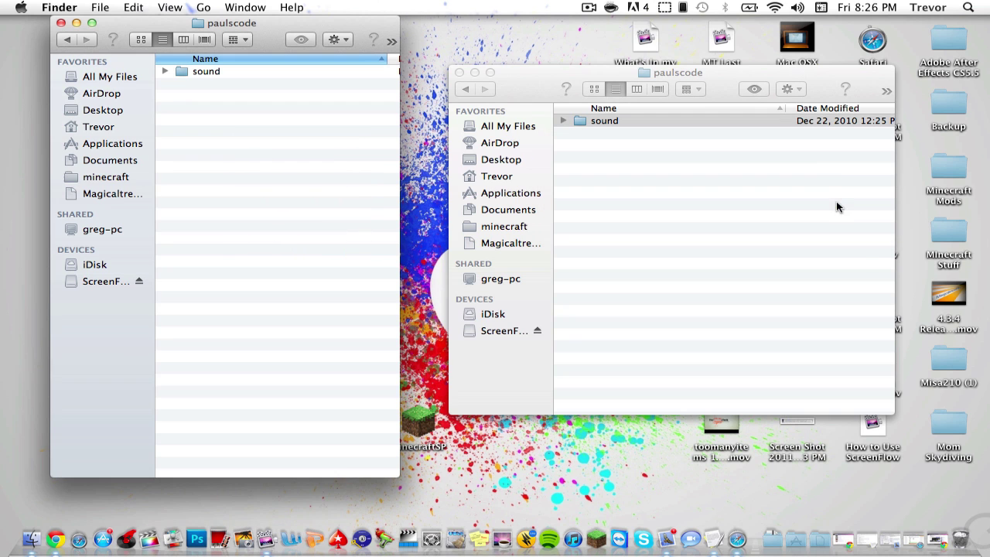
Copy everything from the Aether_1.7.3_v1.01 Jar folder into the main minecraft.jar folder, replacing all existing items.
click(67, 42)
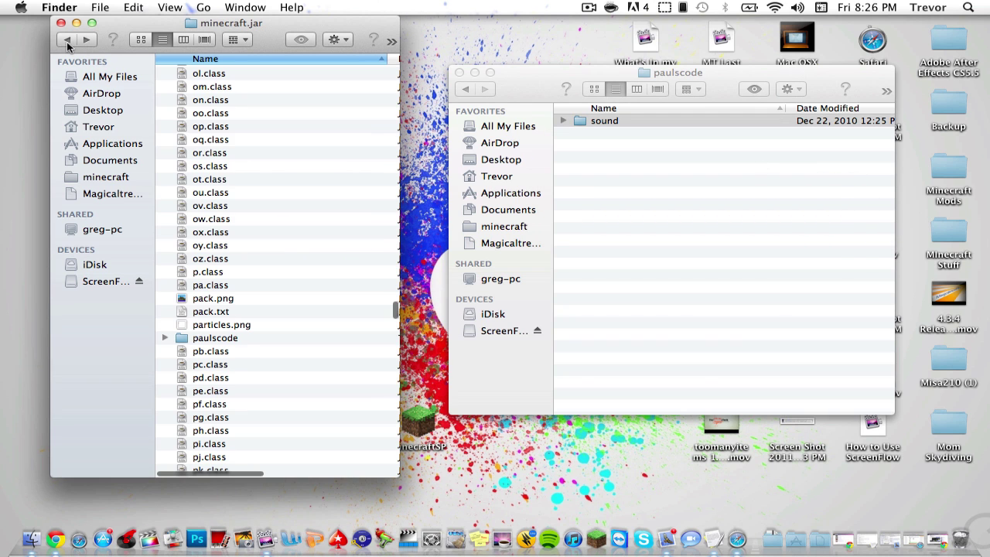
click(467, 91)
click(465, 89)
click(466, 90)
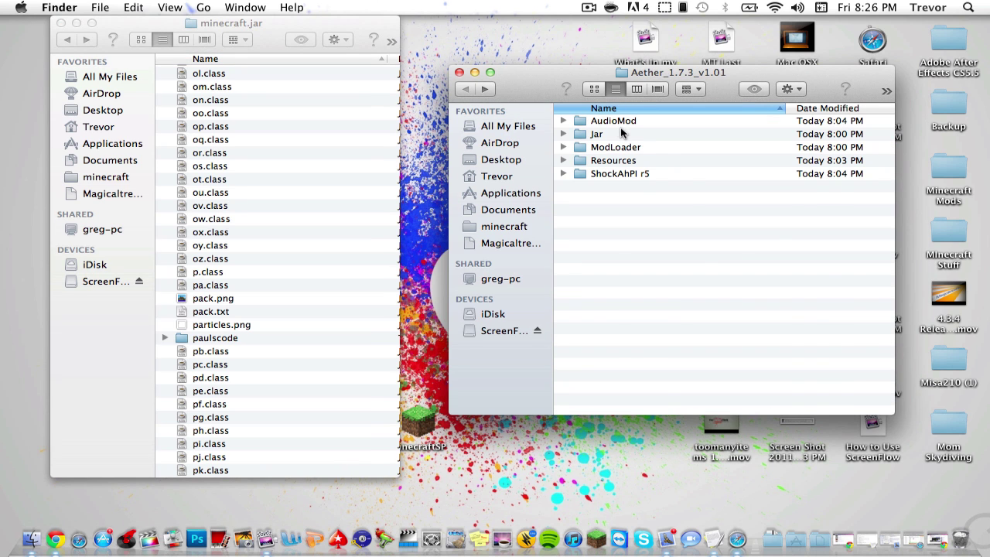
double_click(598, 134)
scroll(621, 133, down, 20)
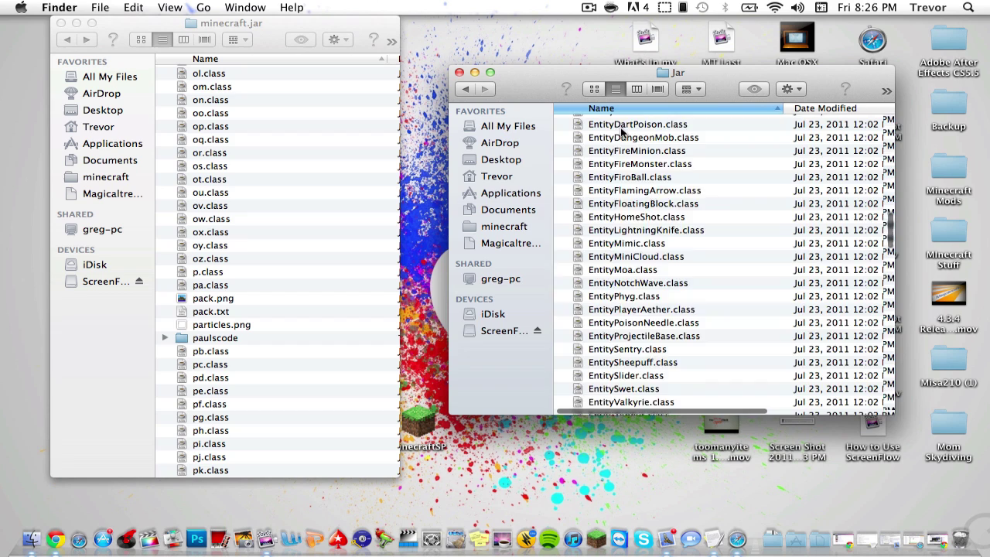
key(super+a)
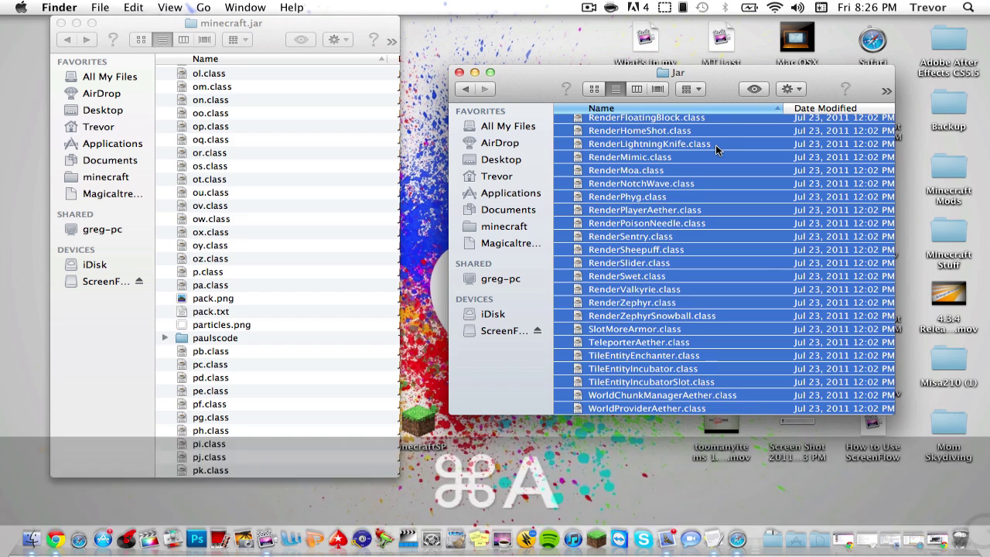
key(super+c)
click(313, 158)
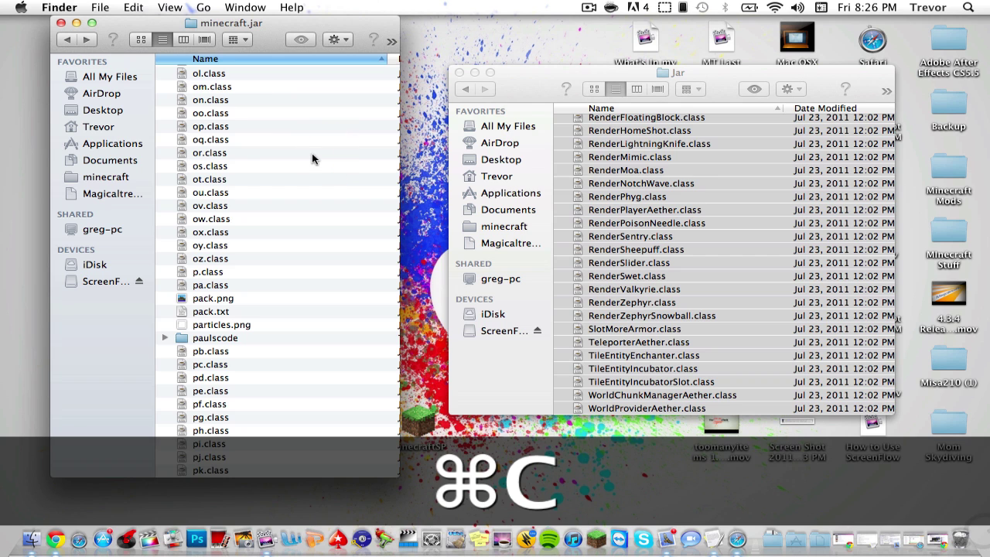
key(super+v)
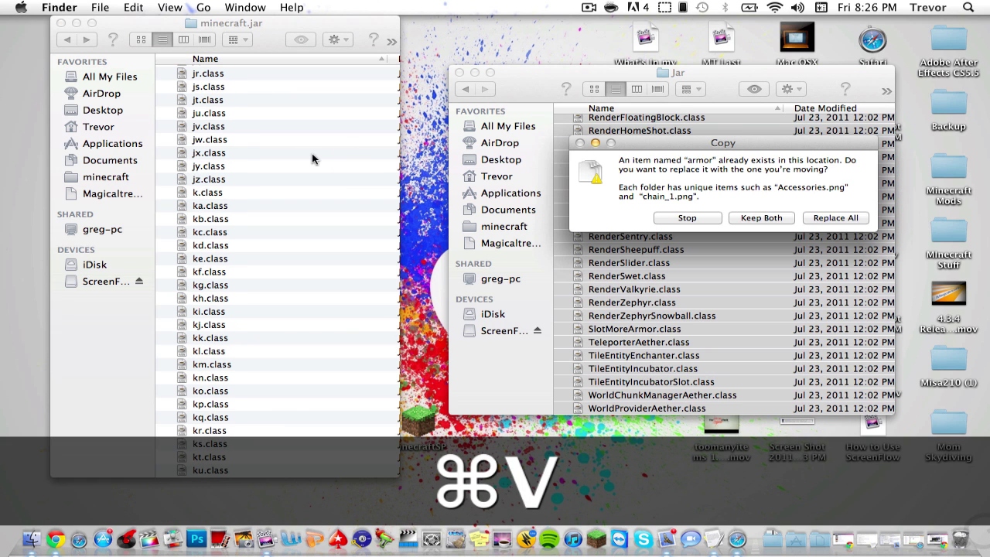
click(835, 218)
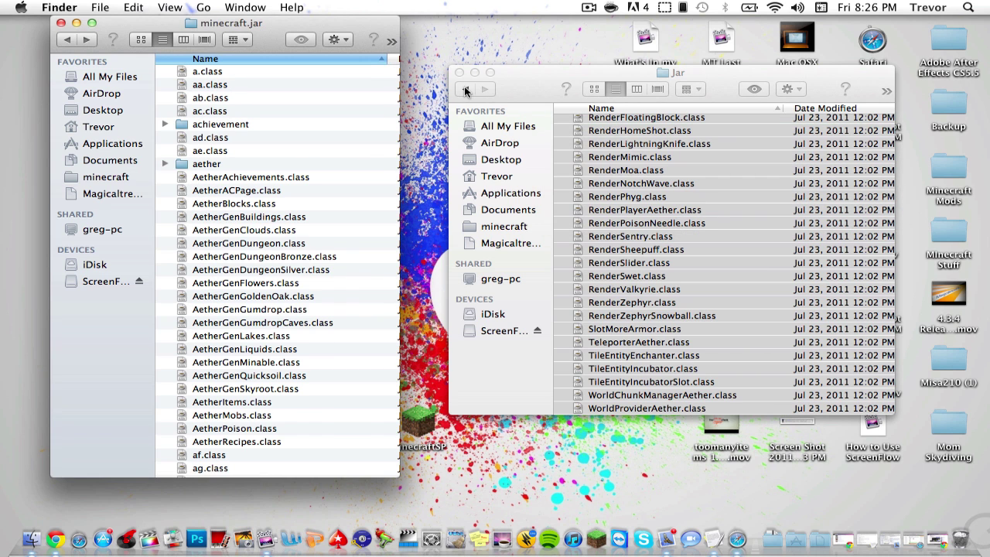
Copy all class files from the ModLoader folder into the minecraft.jar folder, replacing the existing ones.
click(465, 89)
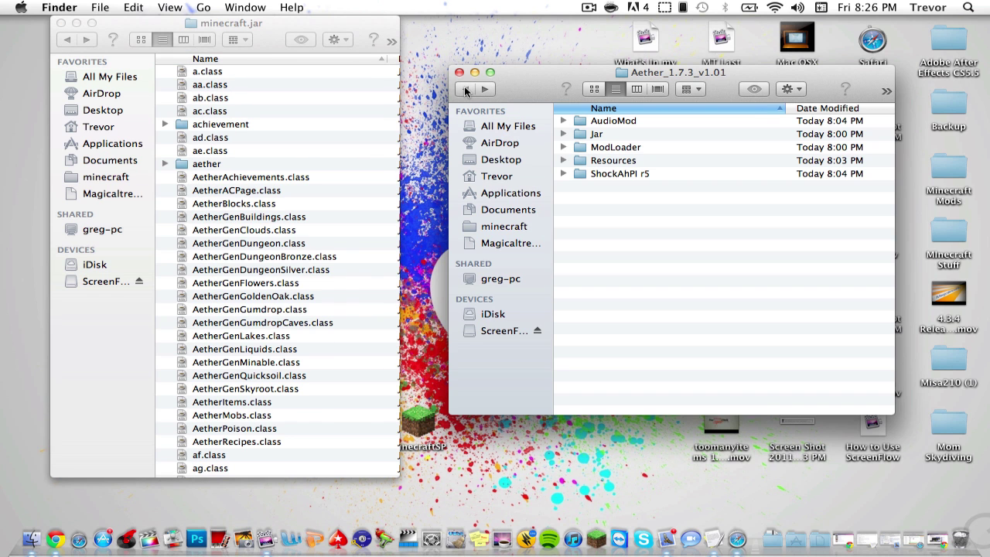
double_click(615, 147)
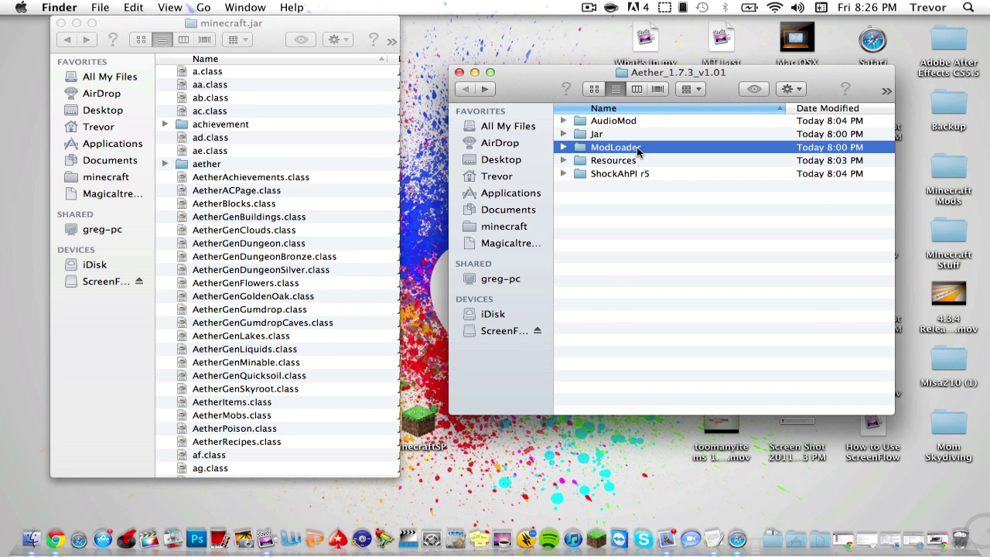
key(super+a)
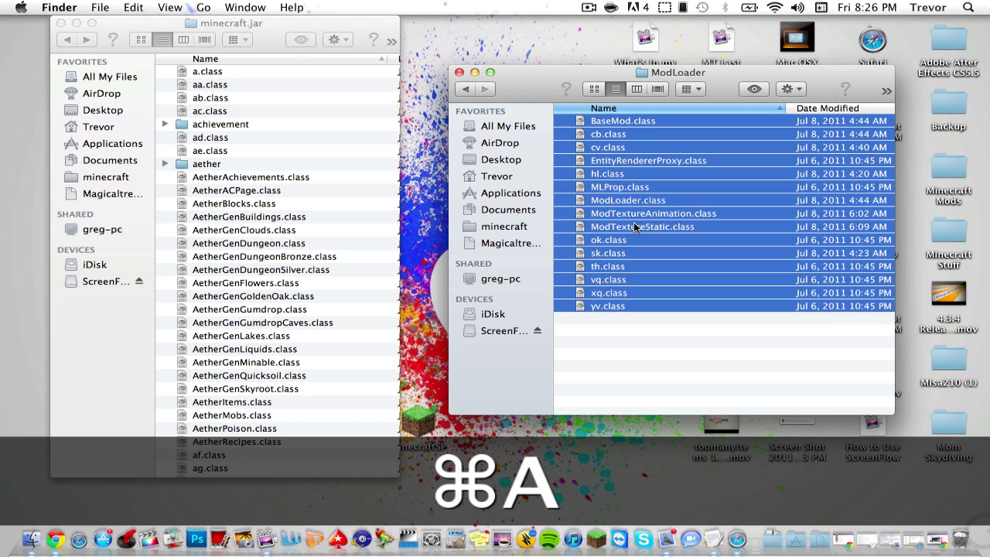
key(super+c)
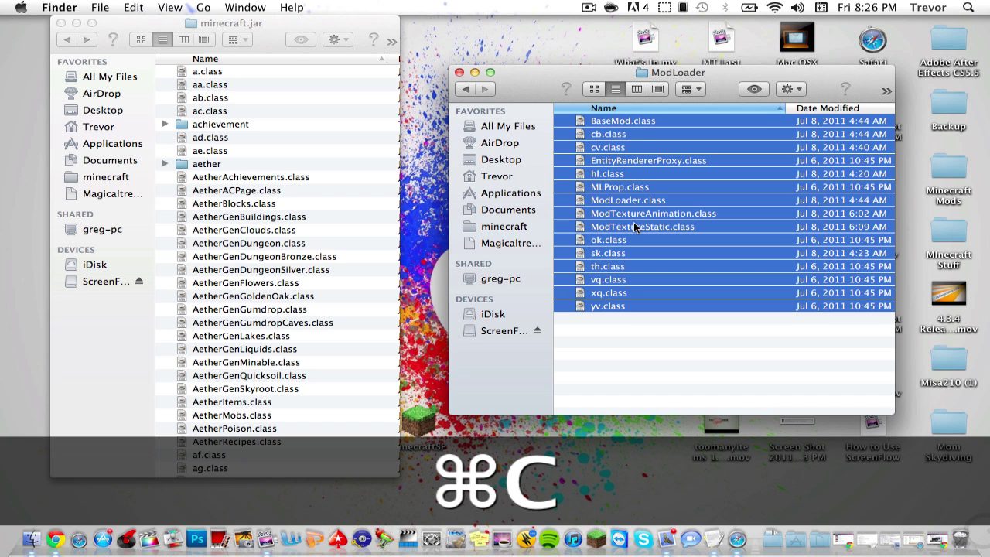
click(270, 198)
key(super+v)
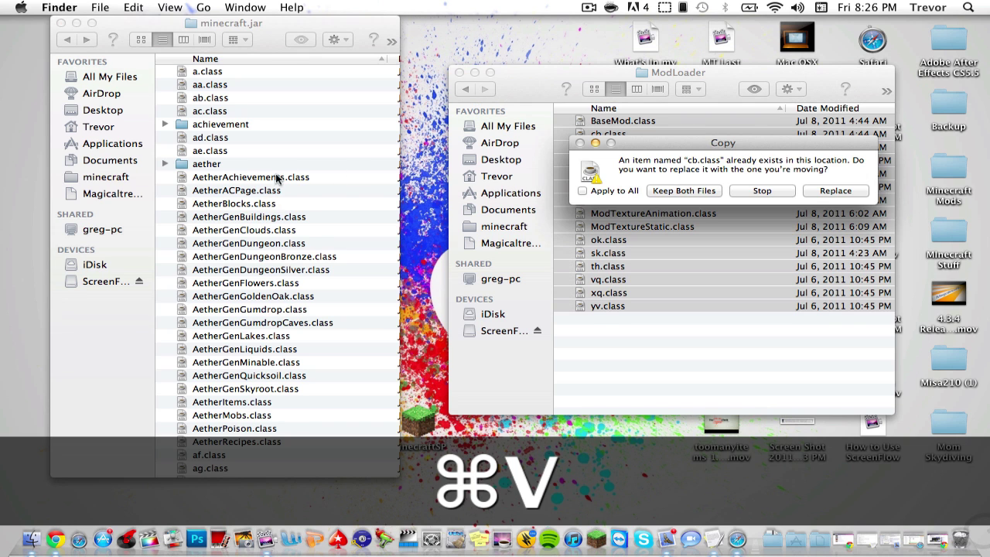
click(836, 190)
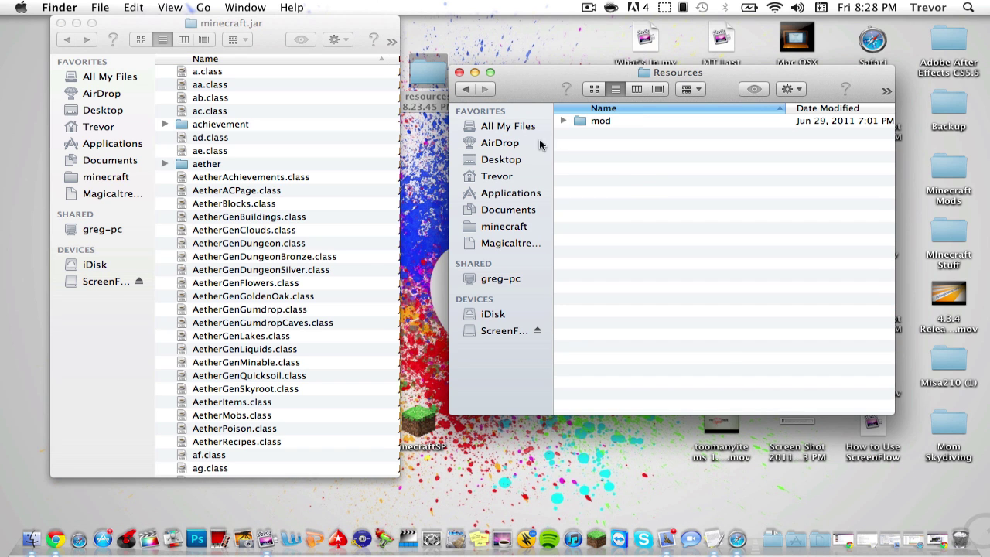
Copy the mod folder from Aether's Resources folder into the resources folder inside minecraft, and open the pasted copy.
click(466, 89)
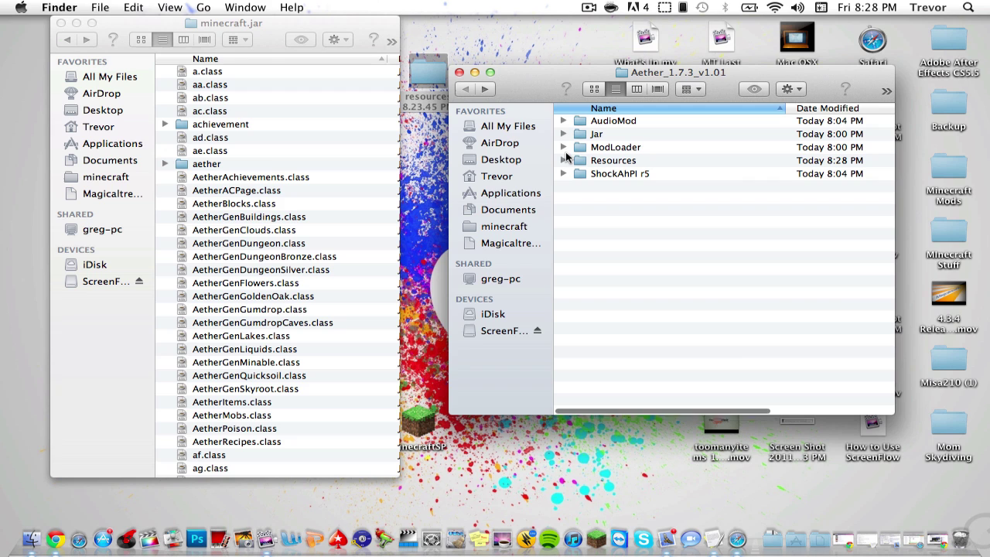
double_click(628, 163)
click(615, 124)
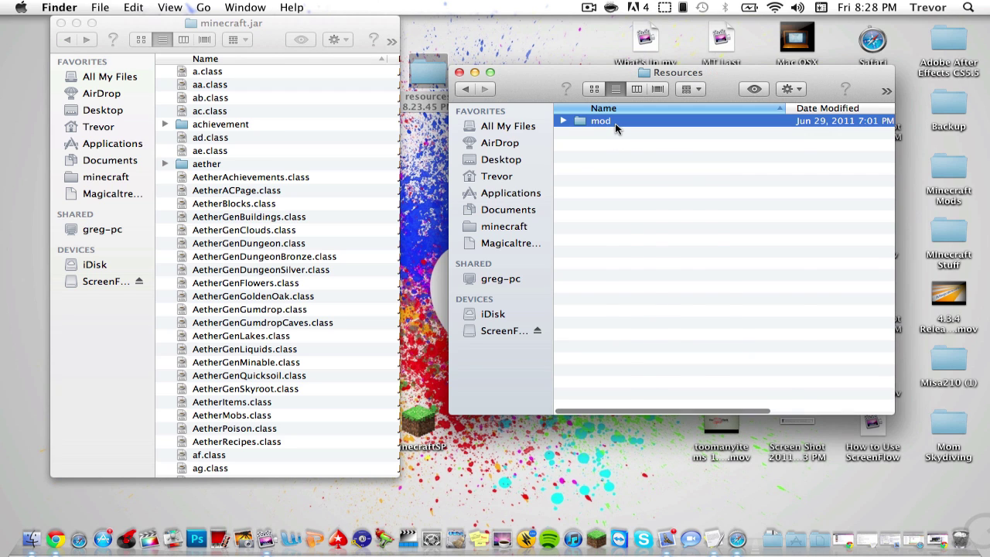
right_click(615, 123)
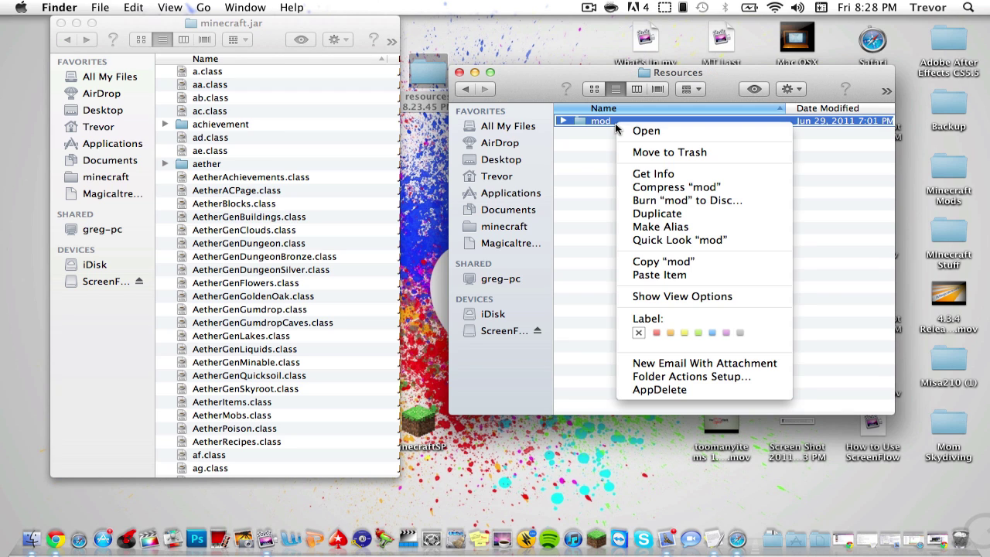
click(678, 263)
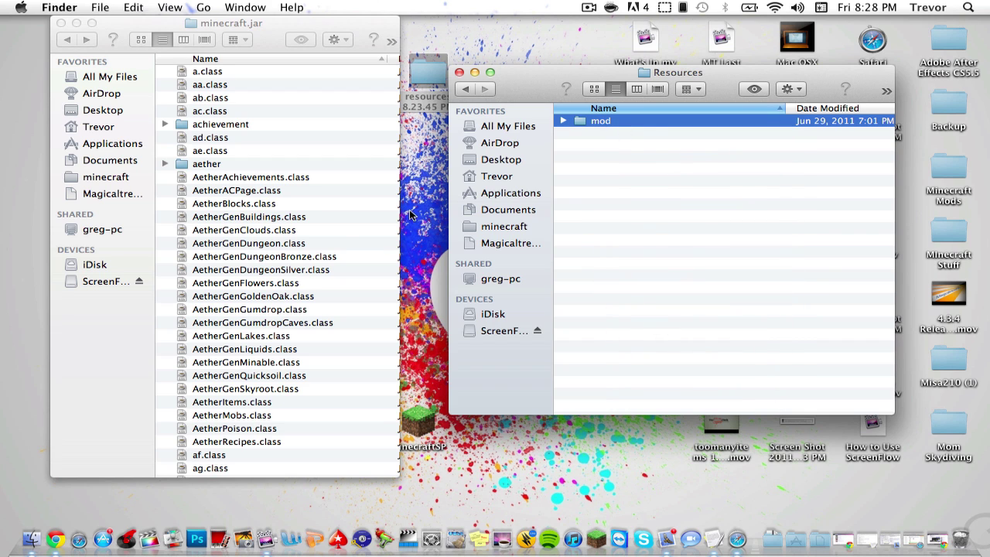
click(68, 39)
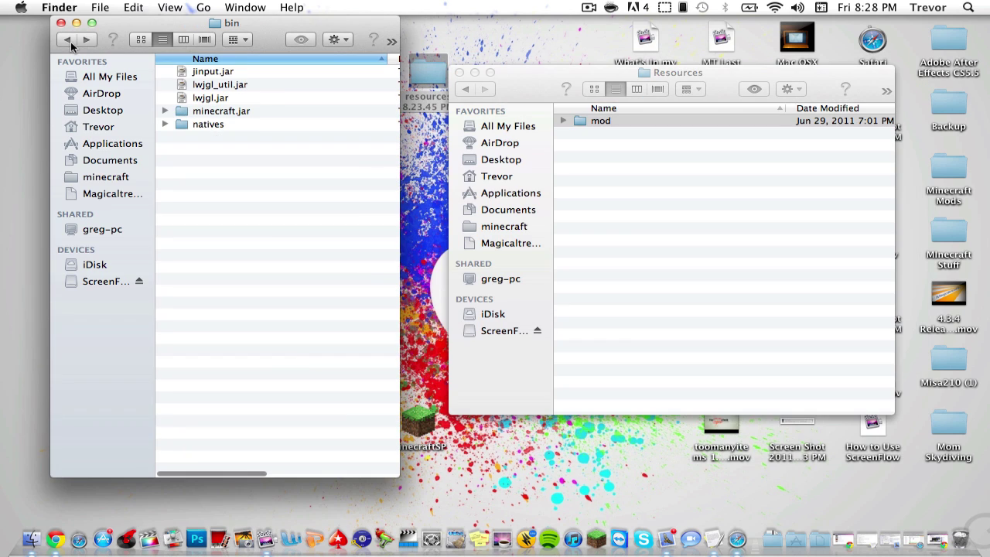
click(68, 40)
double_click(228, 111)
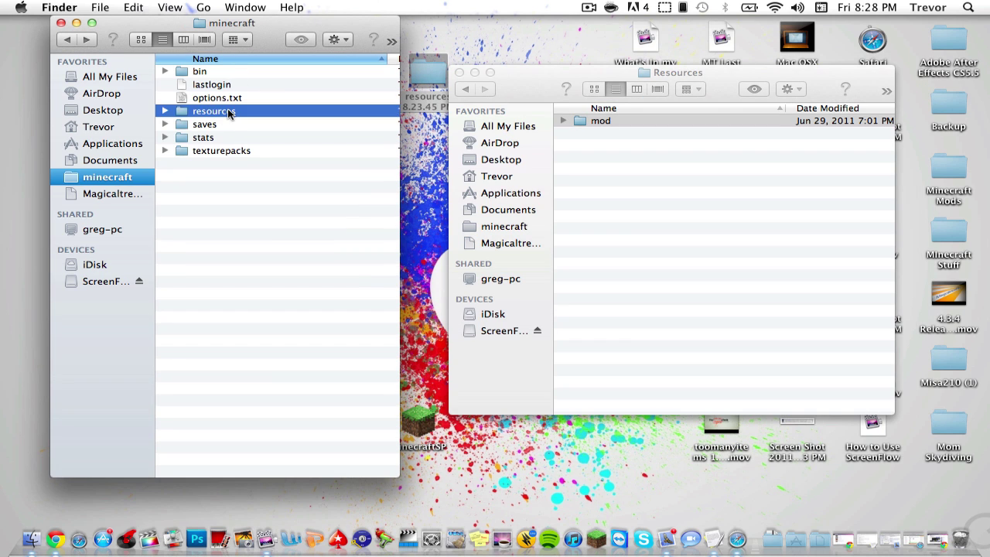
right_click(228, 114)
click(269, 163)
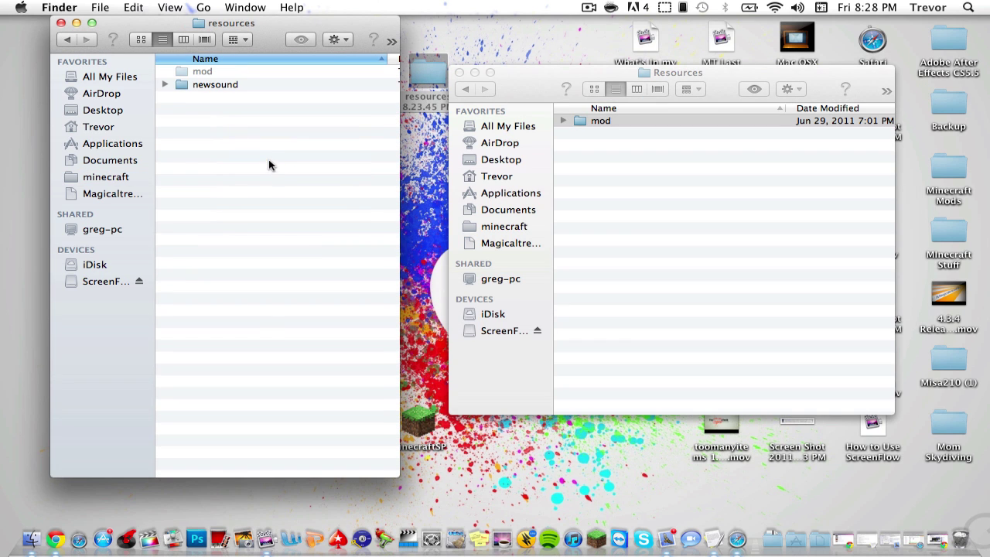
double_click(217, 73)
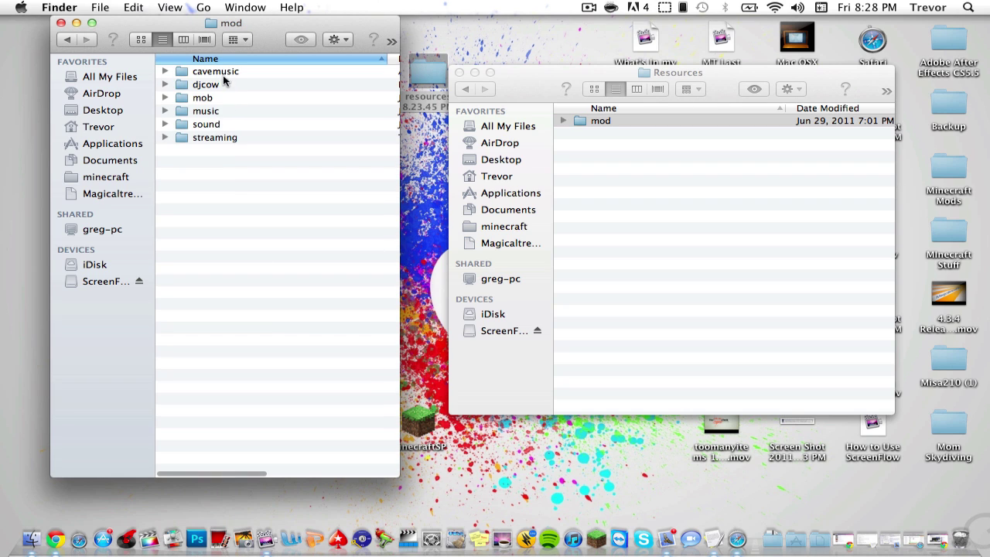
Copy all class files from the bin folder of ShockAhPI r5 into the minecraft.jar folder, replacing all existing duplicates.
click(75, 42)
click(75, 42)
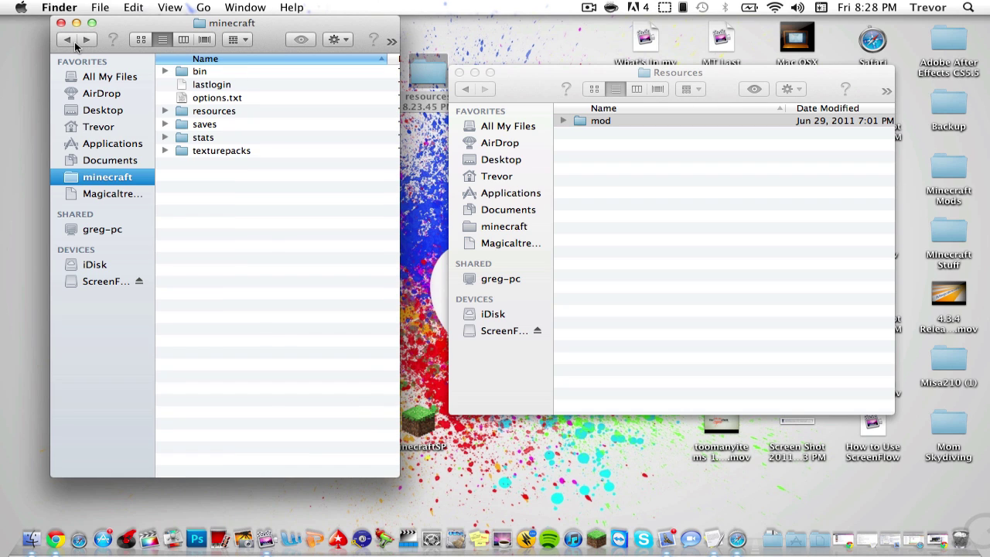
double_click(186, 71)
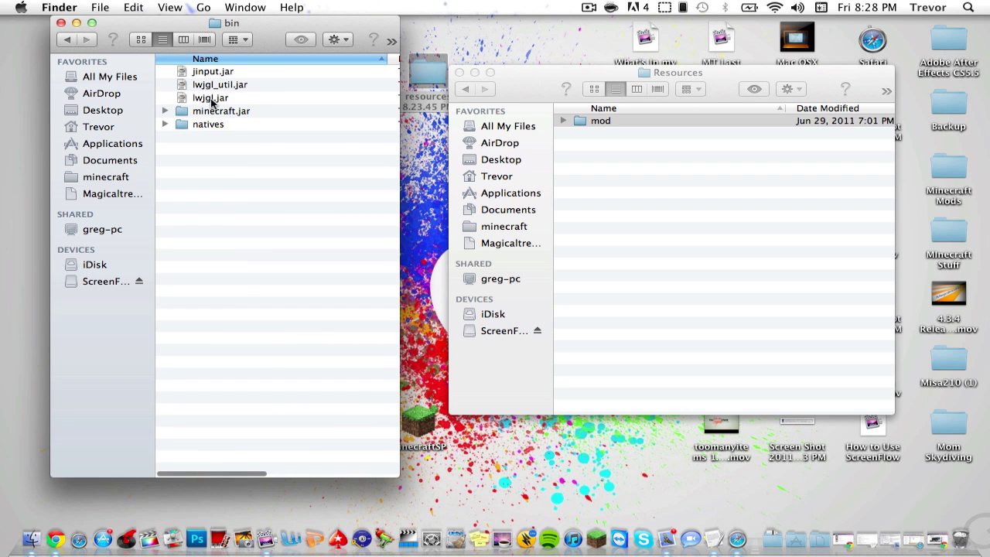
double_click(218, 110)
click(464, 89)
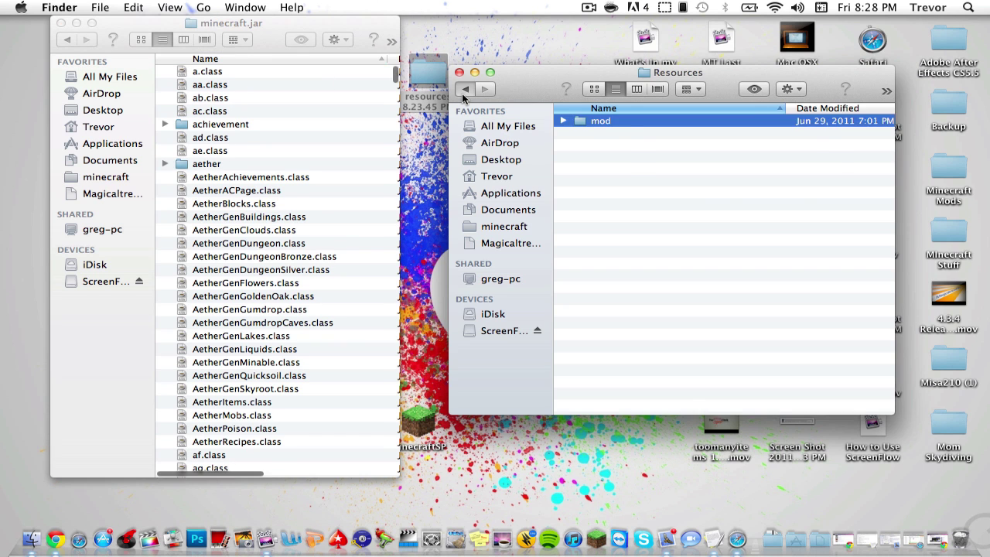
click(465, 89)
double_click(631, 174)
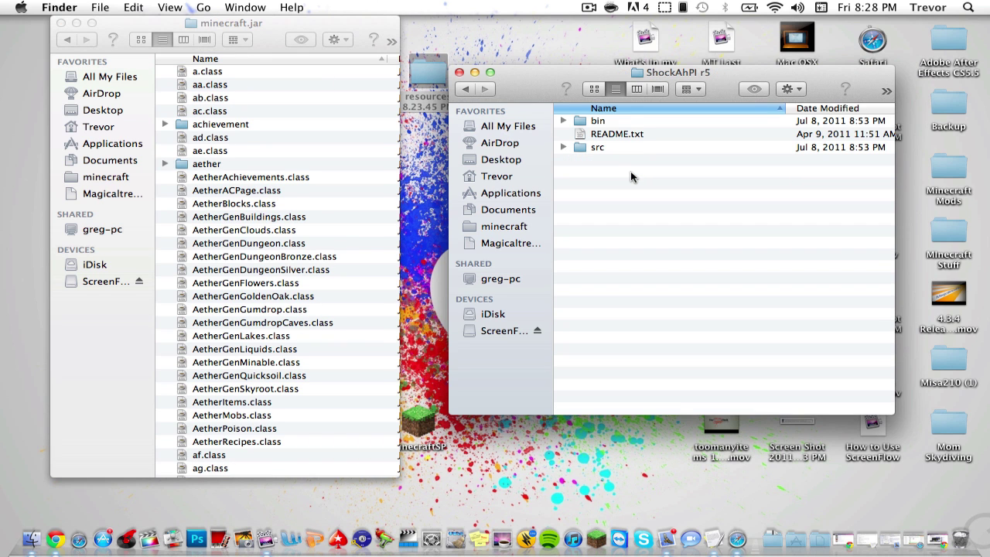
click(631, 122)
double_click(631, 122)
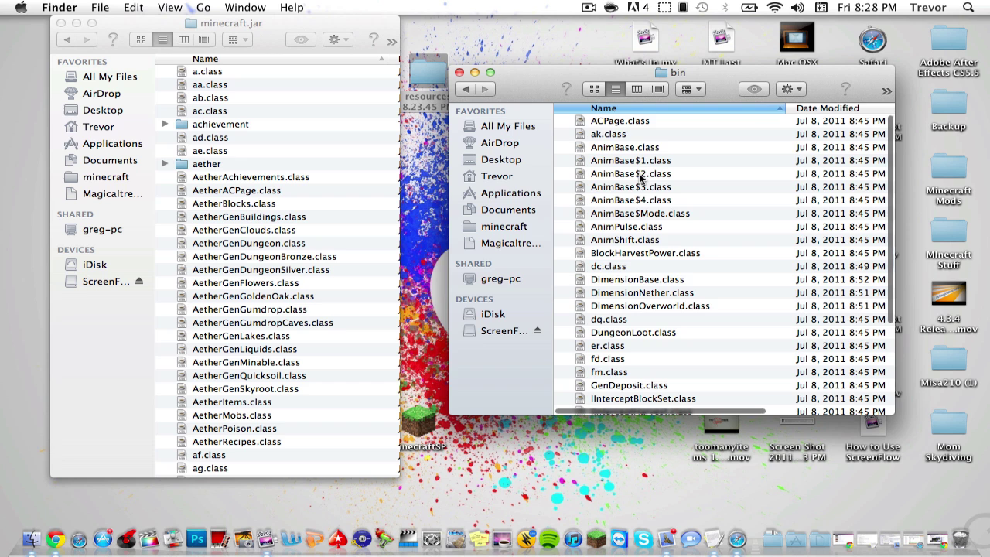
key(super+a)
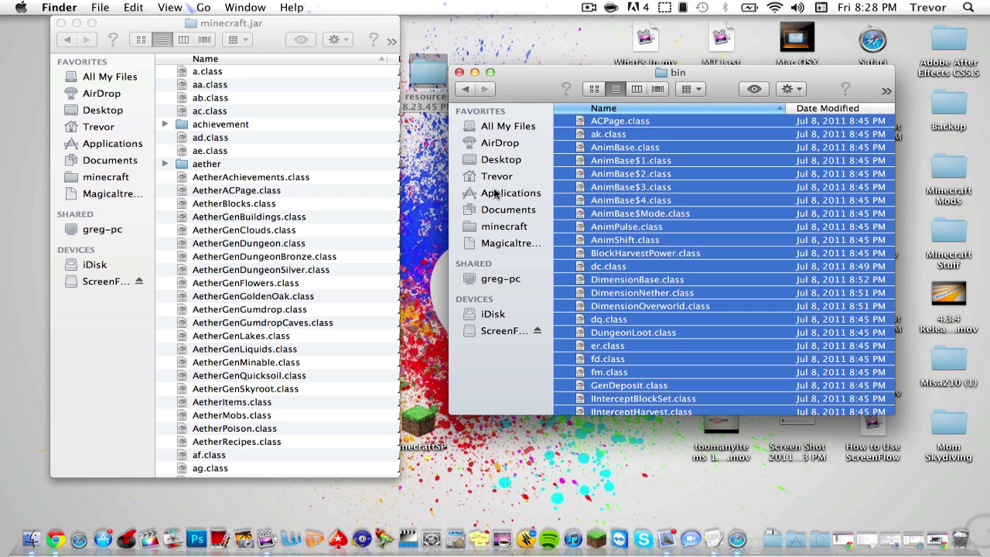
click(234, 177)
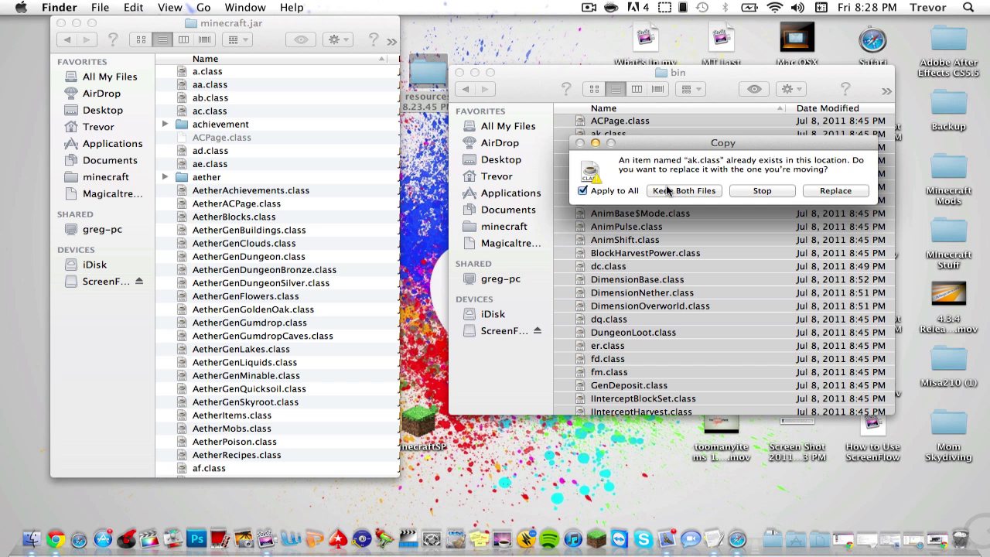
click(667, 191)
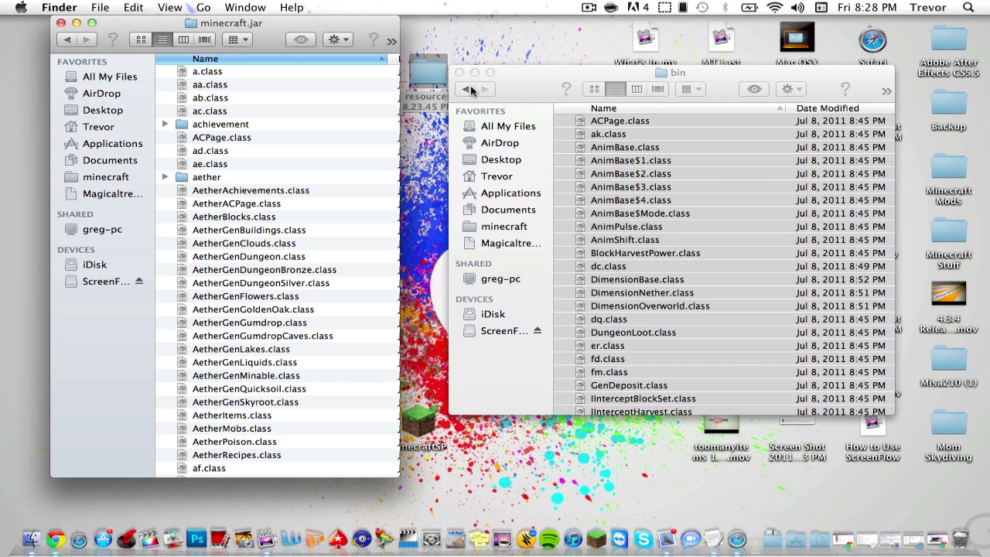
Look through the src folder of ShockAhPI r5 and close both Finder windows.
click(471, 90)
click(471, 90)
click(615, 148)
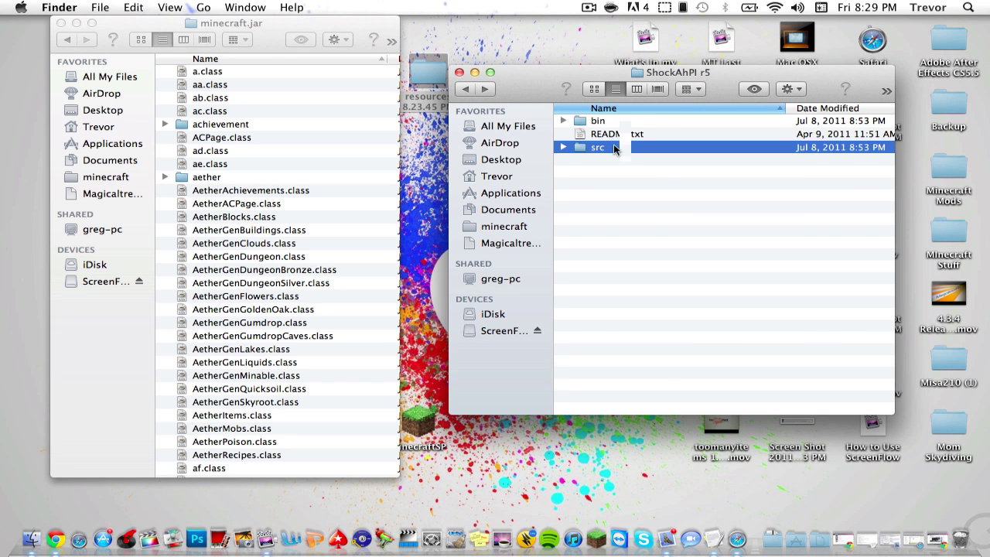
double_click(615, 148)
scroll(603, 143, down, 5)
scroll(580, 136, up, 6)
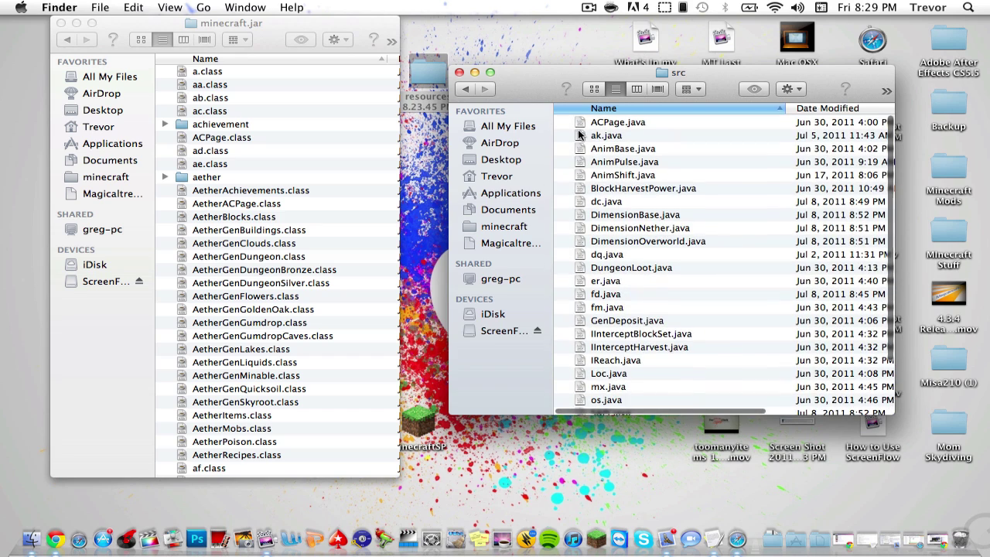
click(459, 72)
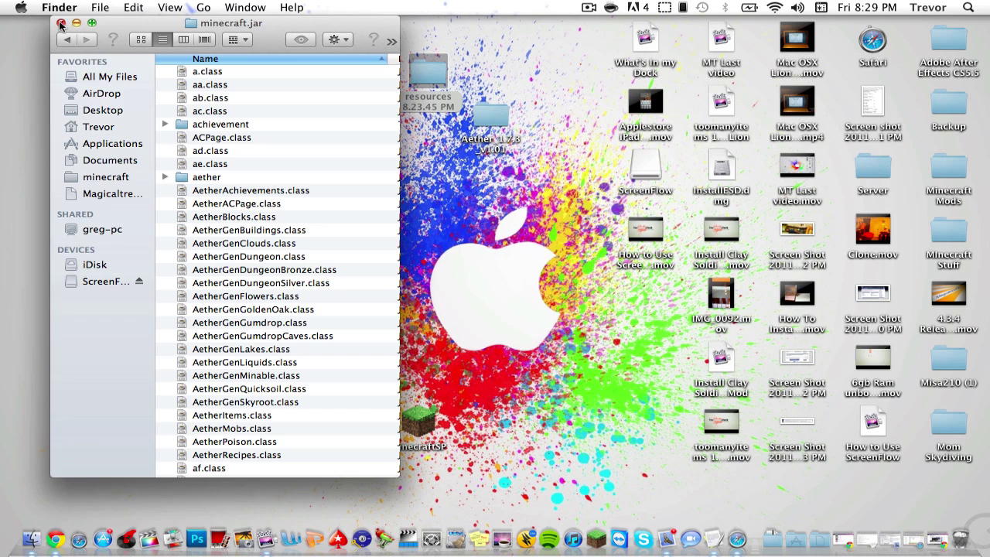
click(62, 24)
Launch MinecraftSP, enter the game and create a new singleplayer world with the default name New World and a blank seed.
click(597, 547)
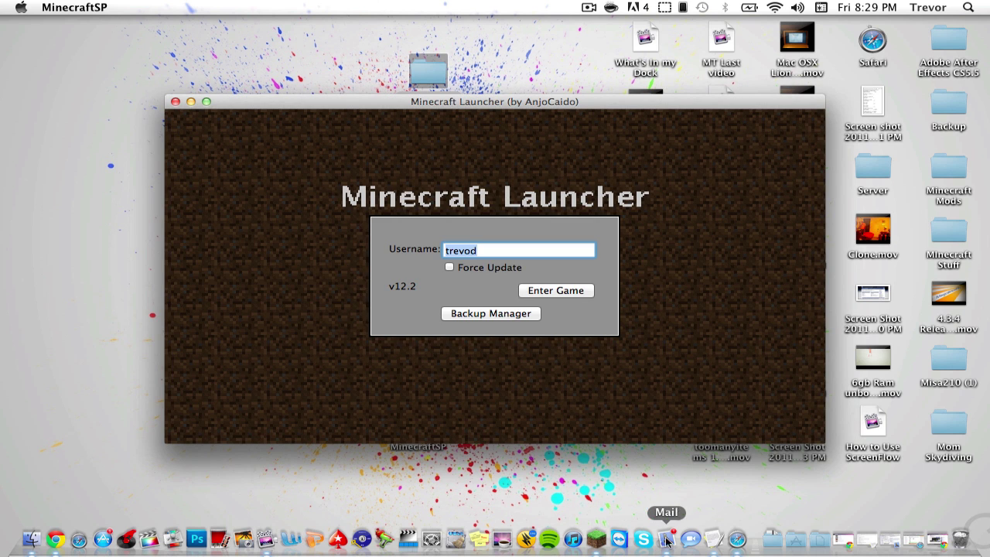
click(574, 295)
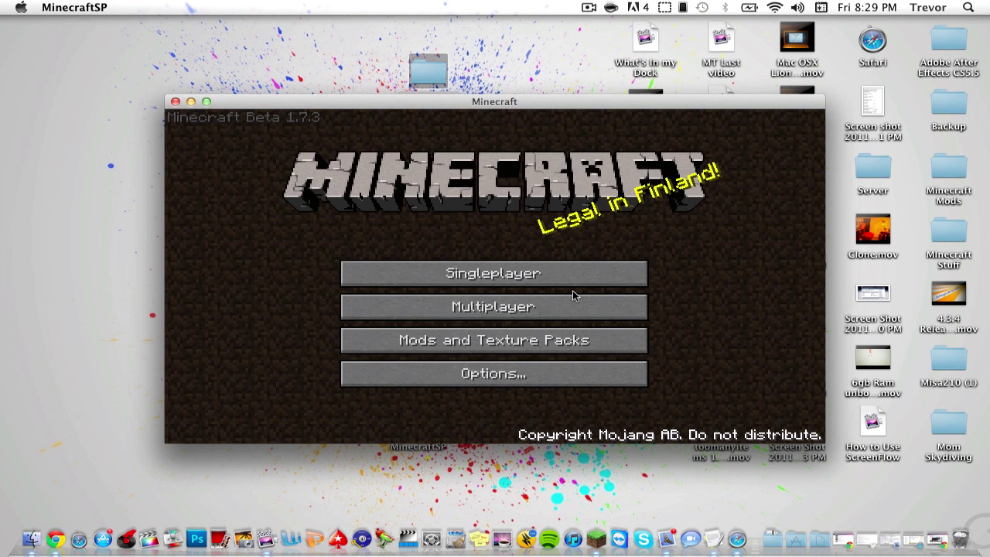
click(574, 270)
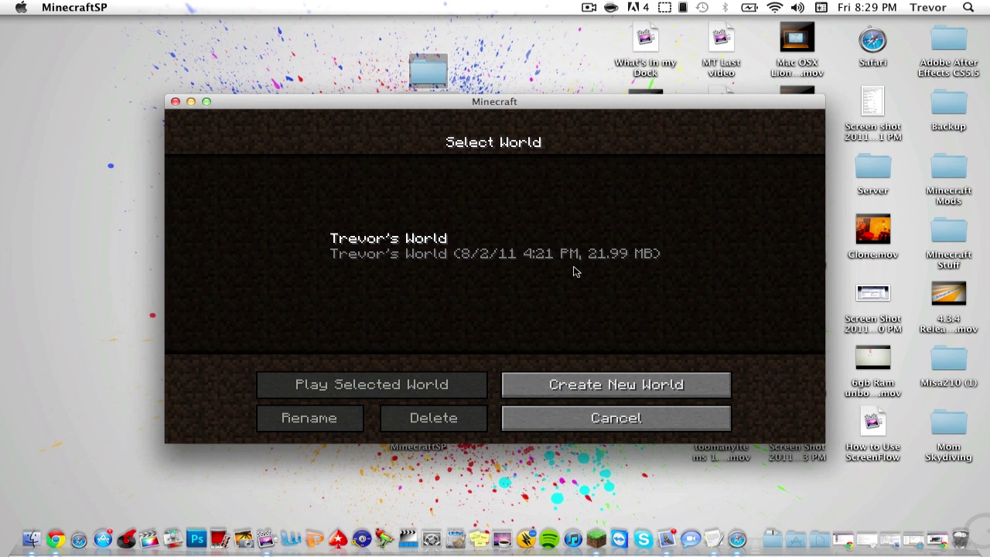
click(517, 385)
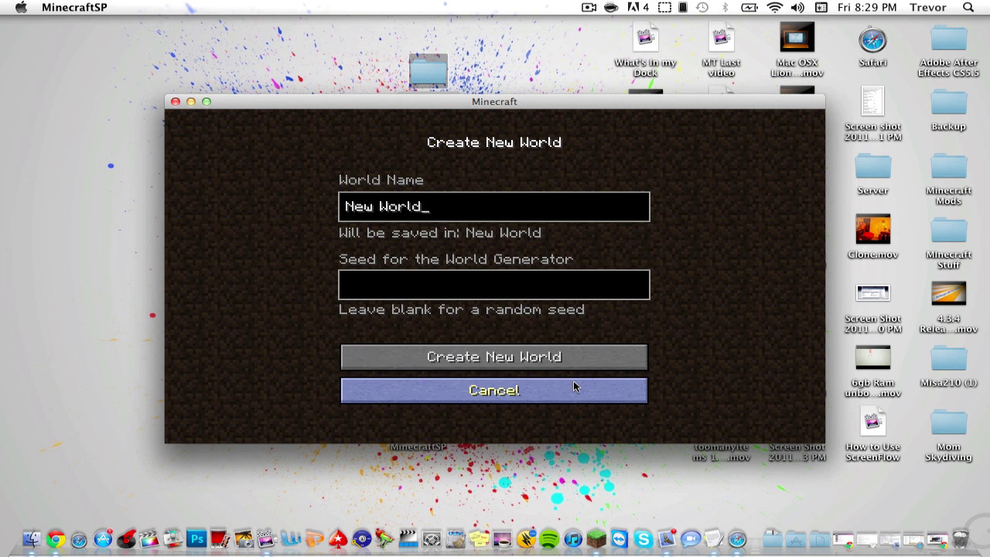
click(514, 364)
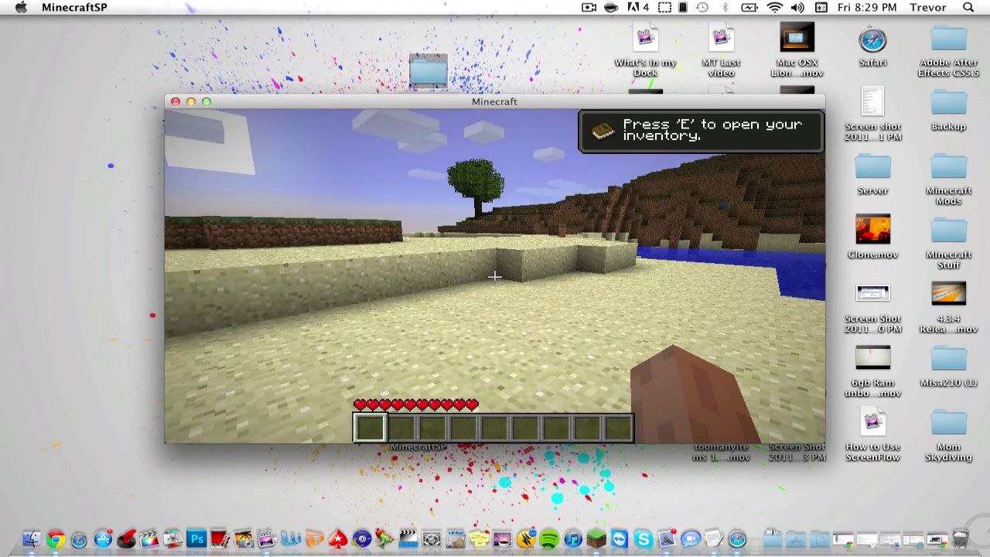
Open the player's inventory to examine its equipment slots, and return to the game.
key(e)
key(e)
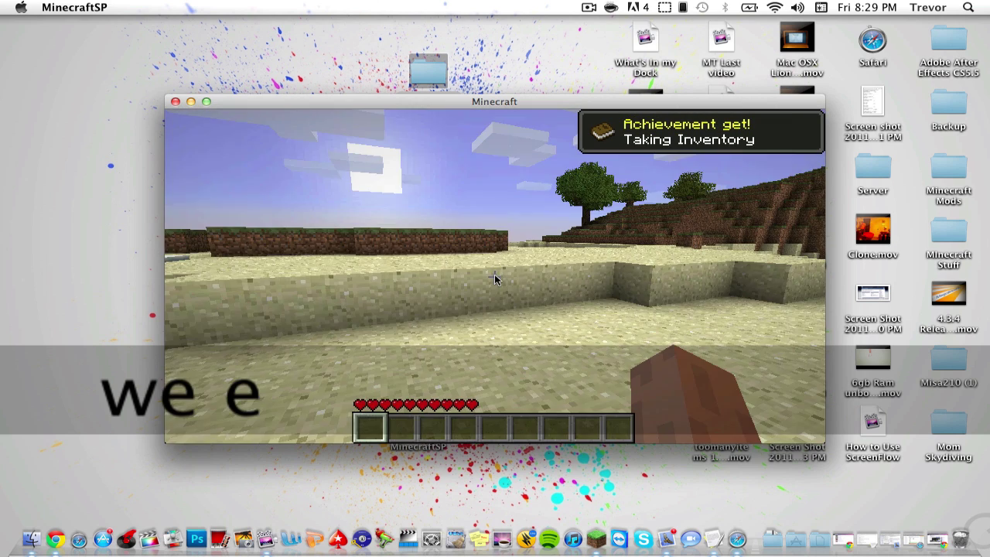
key(w)
key(e)
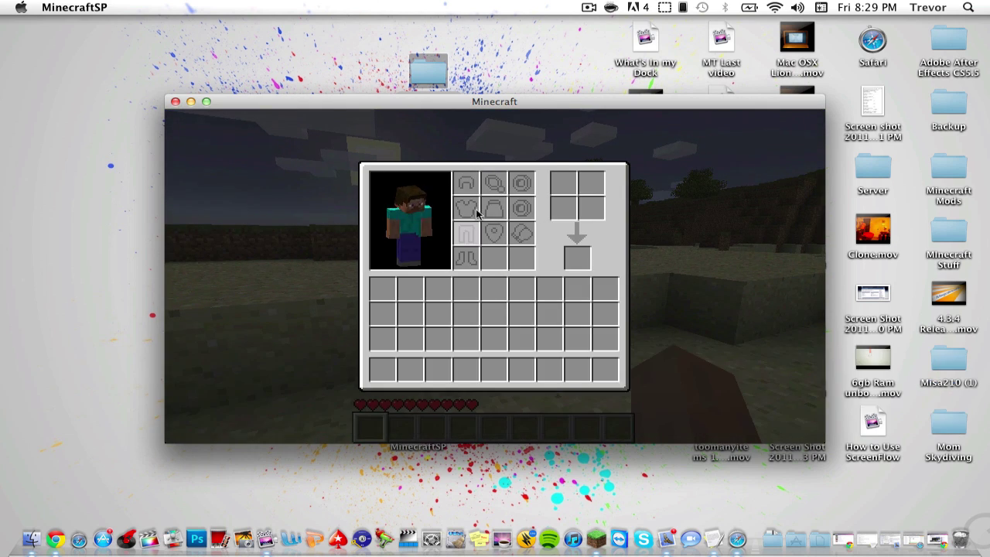
key(e)
Walk forward across the sand, pause the game and quit Minecraft.
key(w)
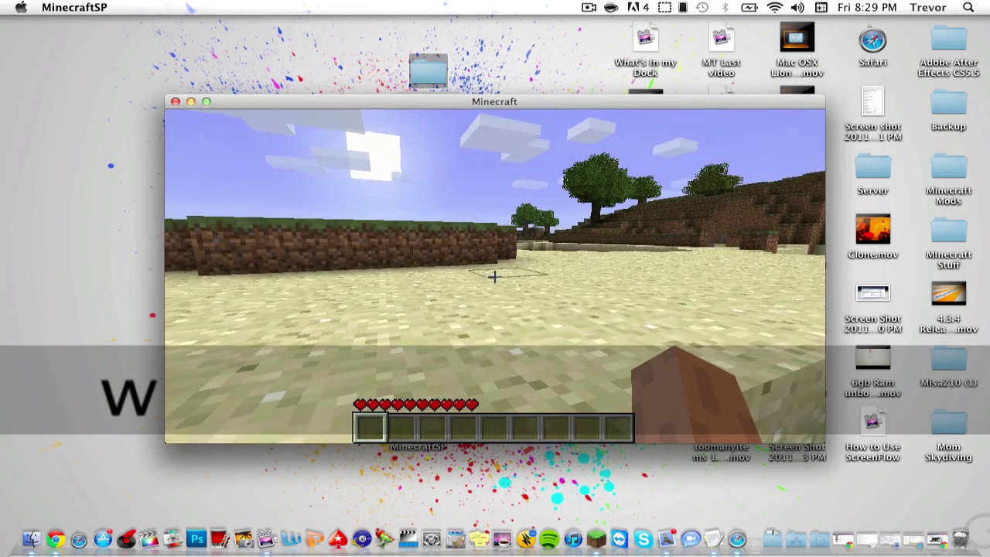
key(w)
key(w)
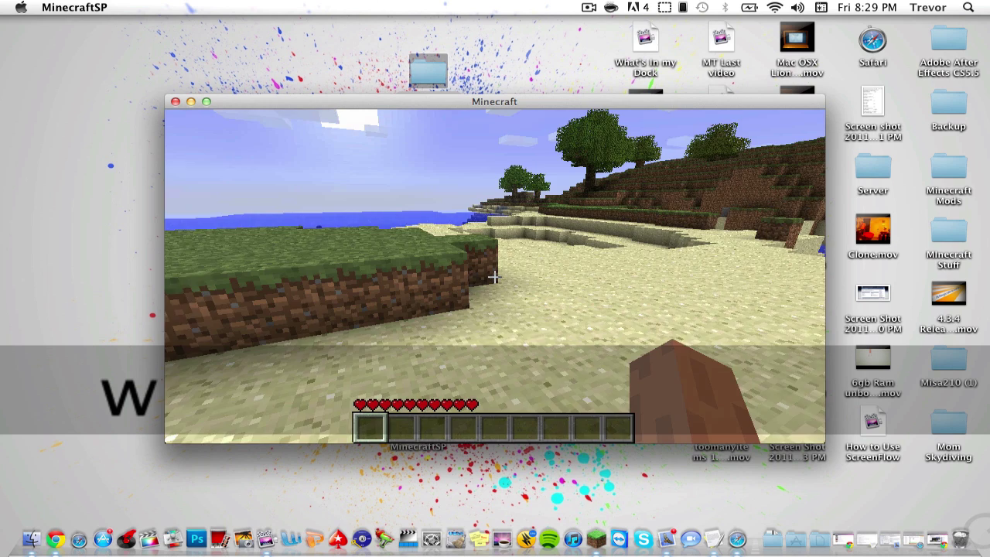
key(Escape)
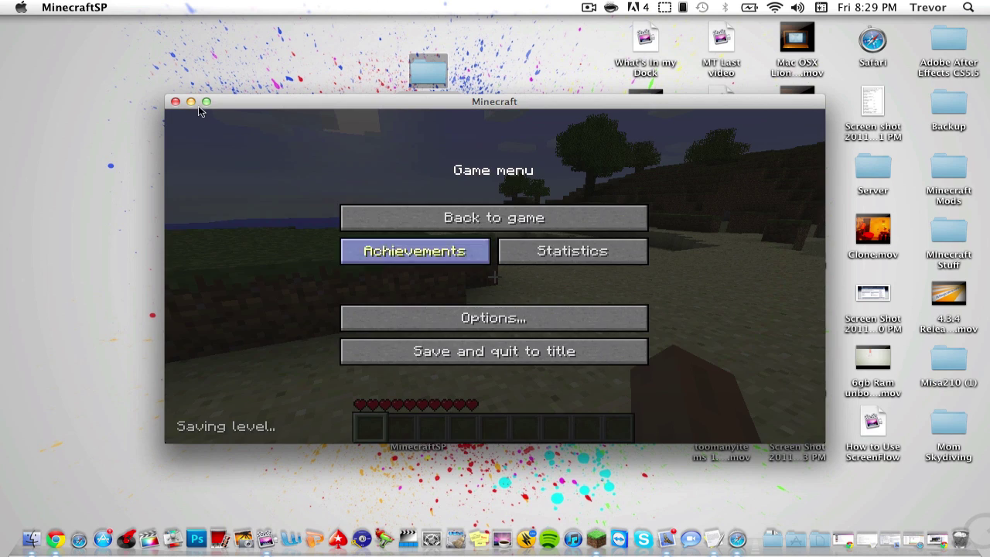
key(super+q)
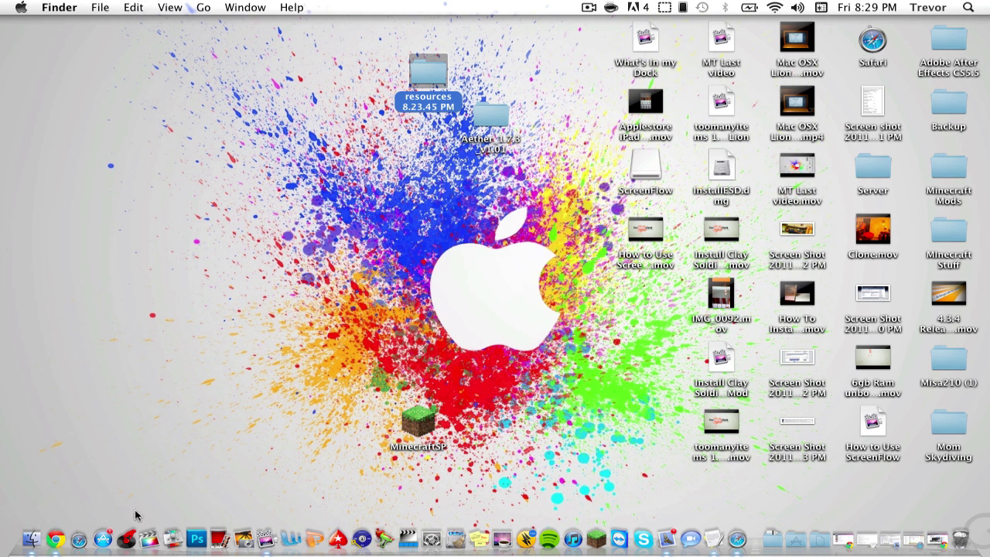
Copy all files from TooManyItems2011_06_30 in the Minecraft Mods folder into minecraft.jar, replacing id.class, and close the folder window.
click(31, 539)
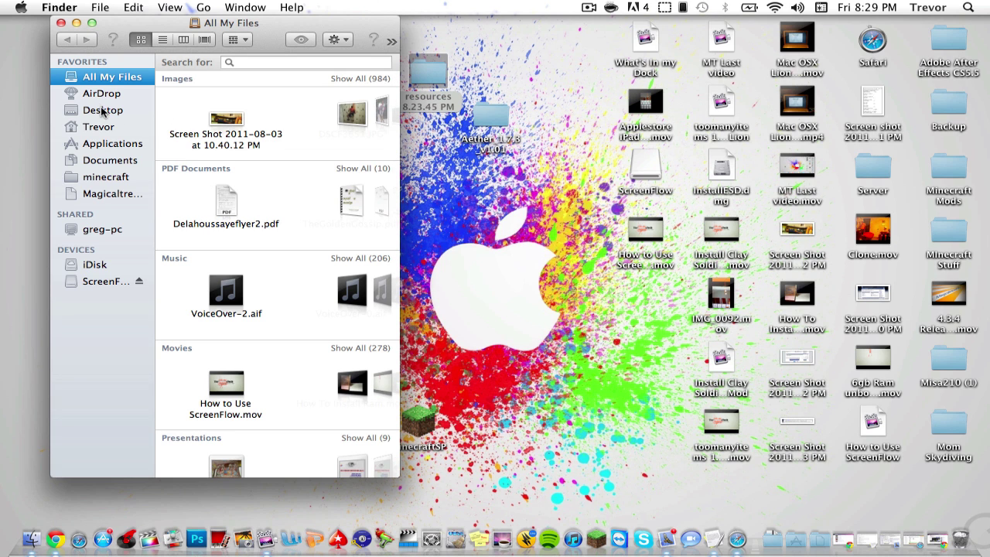
click(116, 176)
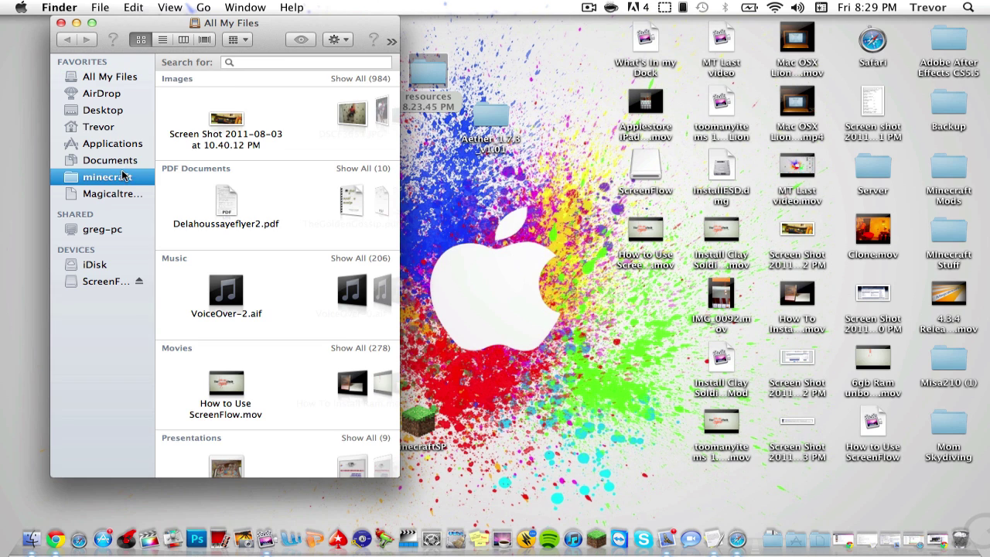
double_click(207, 71)
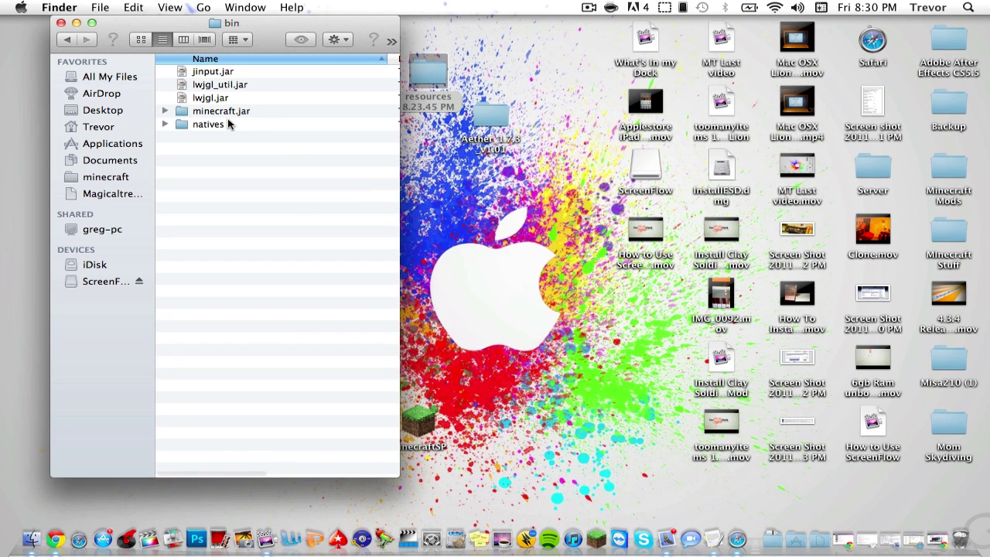
double_click(227, 111)
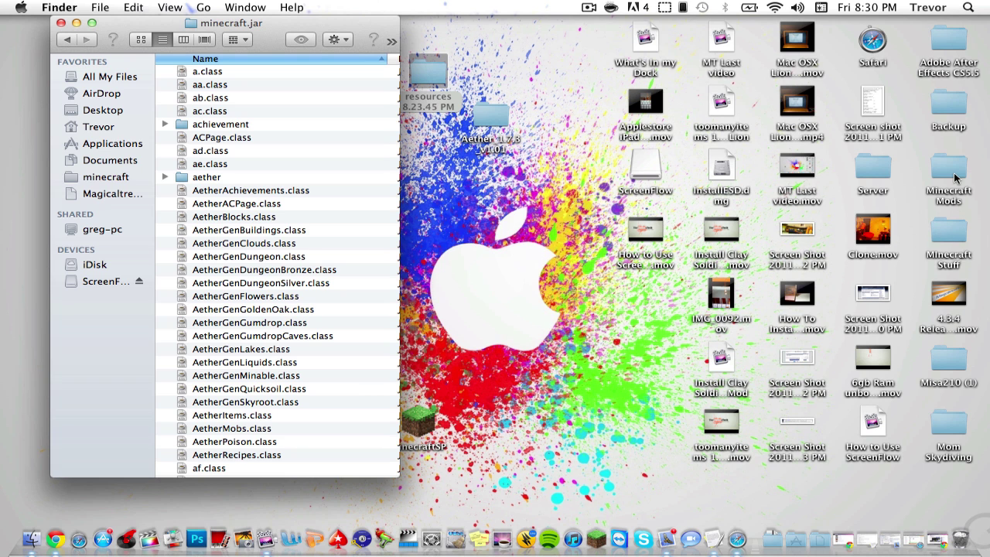
double_click(955, 178)
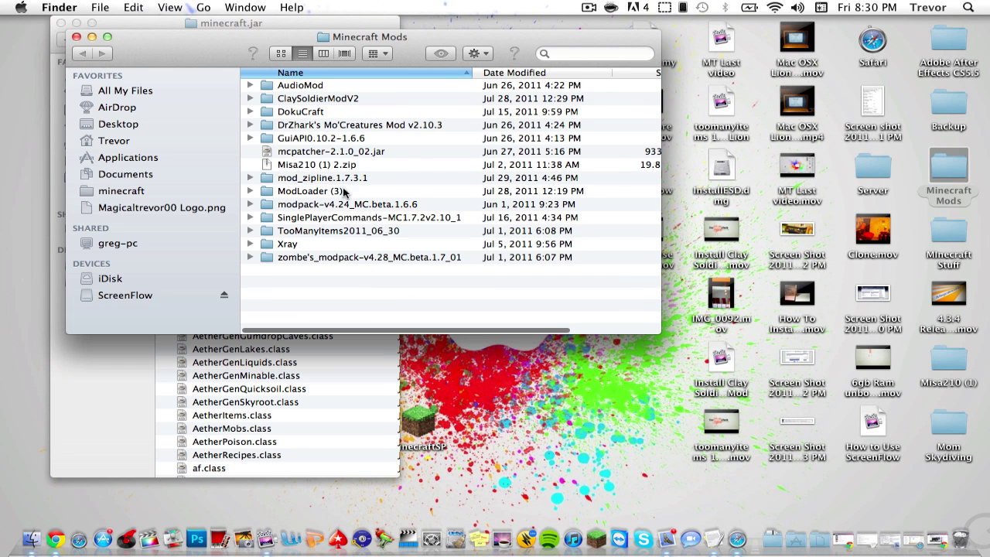
double_click(344, 231)
key(super+a)
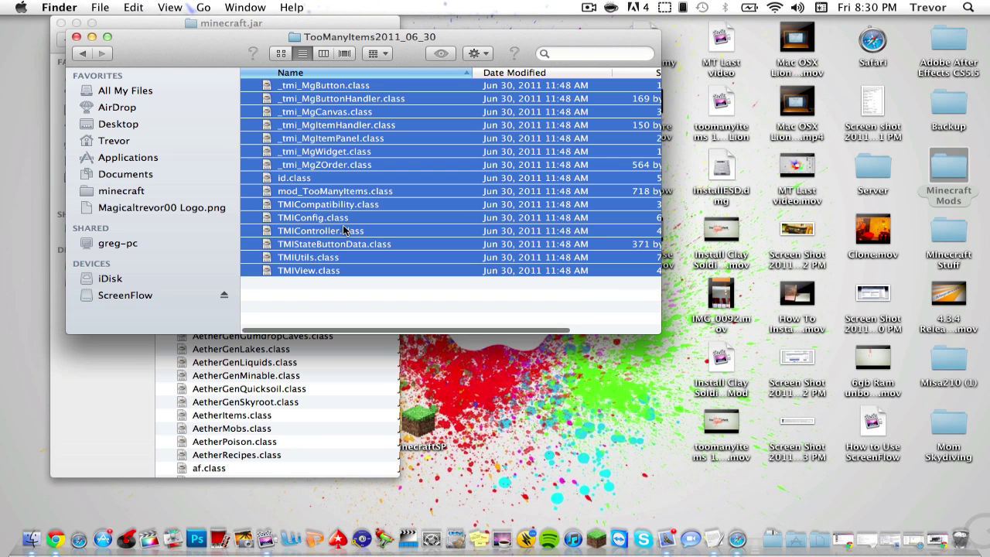
click(86, 38)
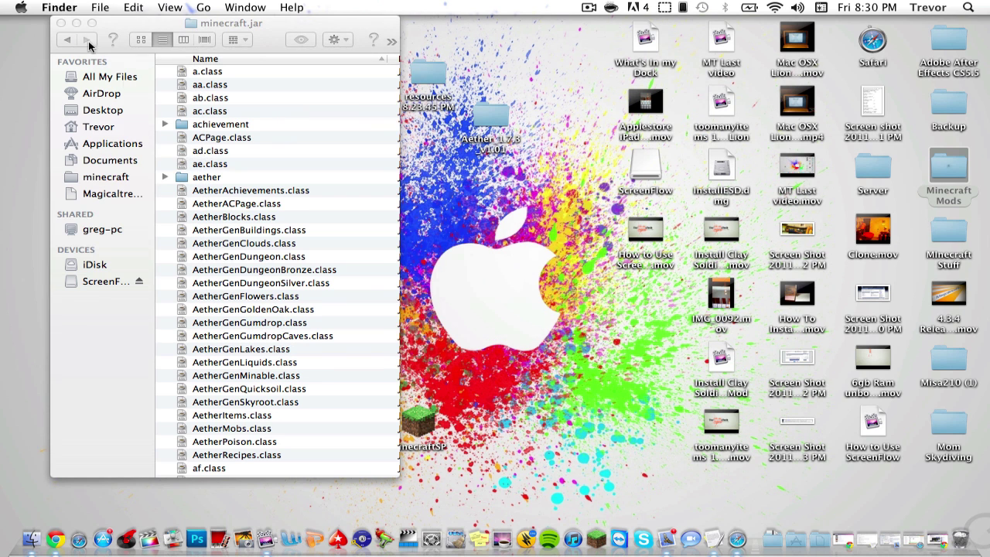
click(201, 165)
key(super+v)
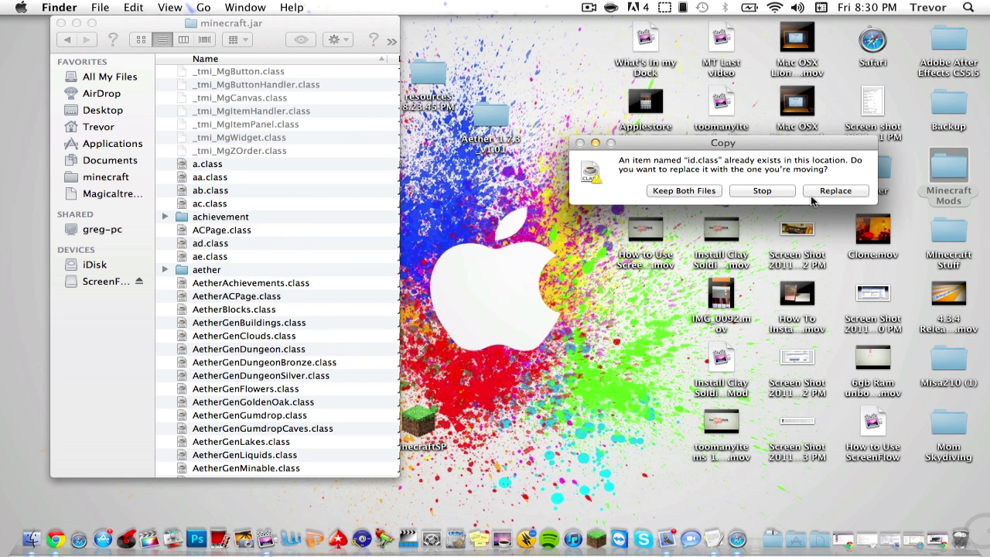
click(834, 191)
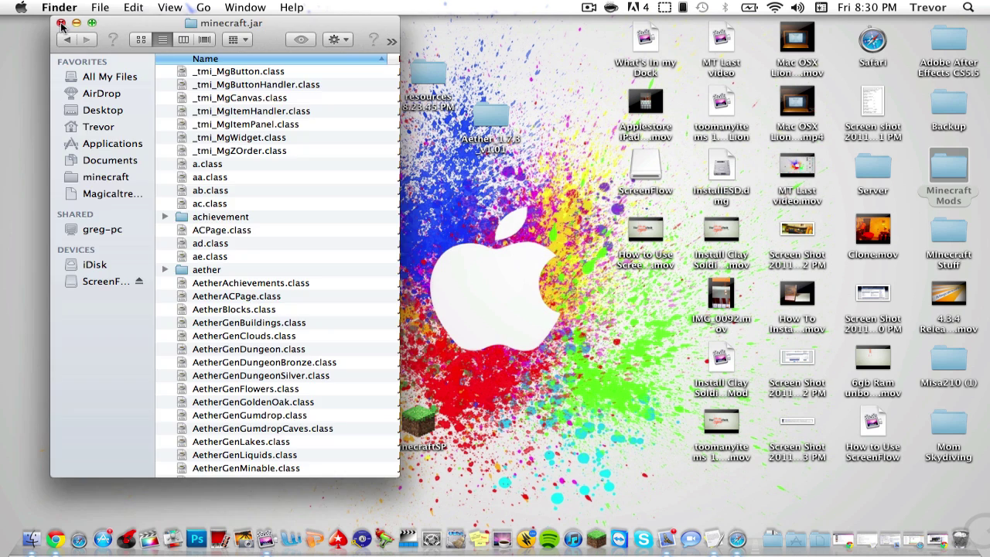
click(61, 24)
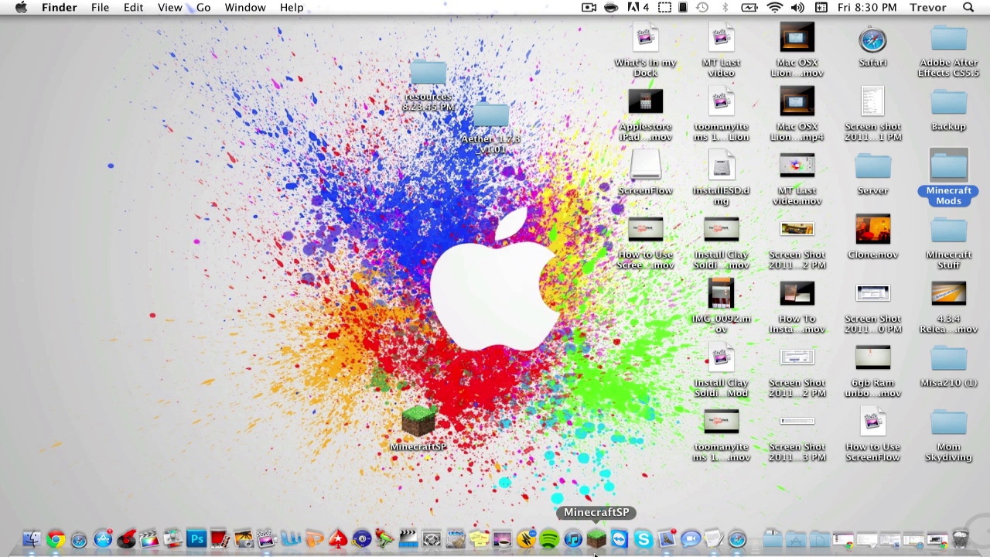
Launch MinecraftSP, enter the game and load the singleplayer world New World.
click(595, 553)
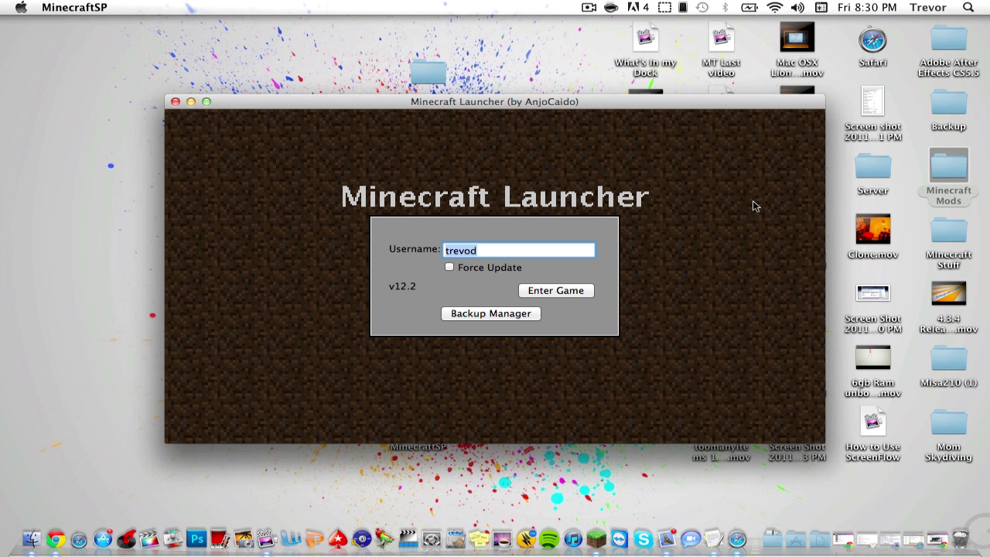
click(567, 291)
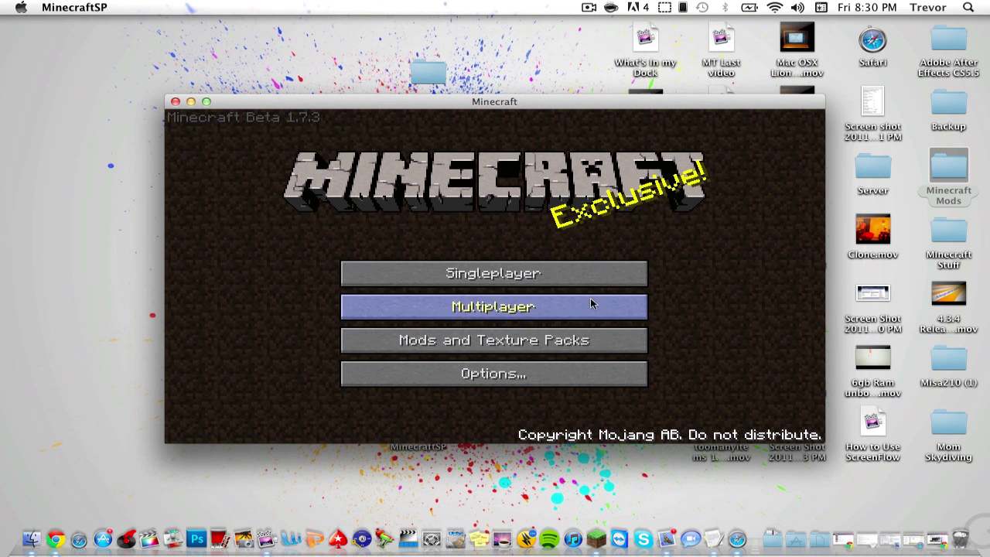
click(611, 283)
click(570, 236)
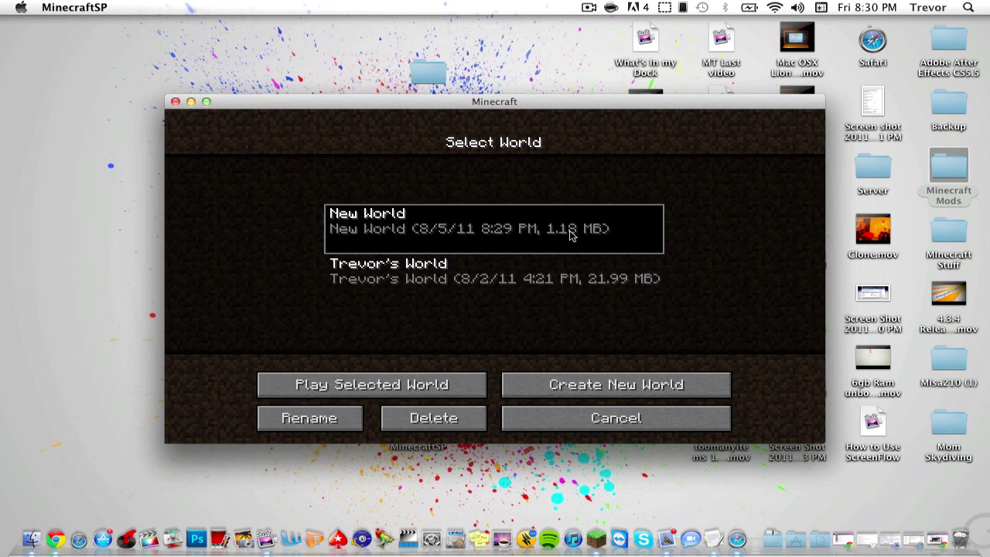
click(382, 393)
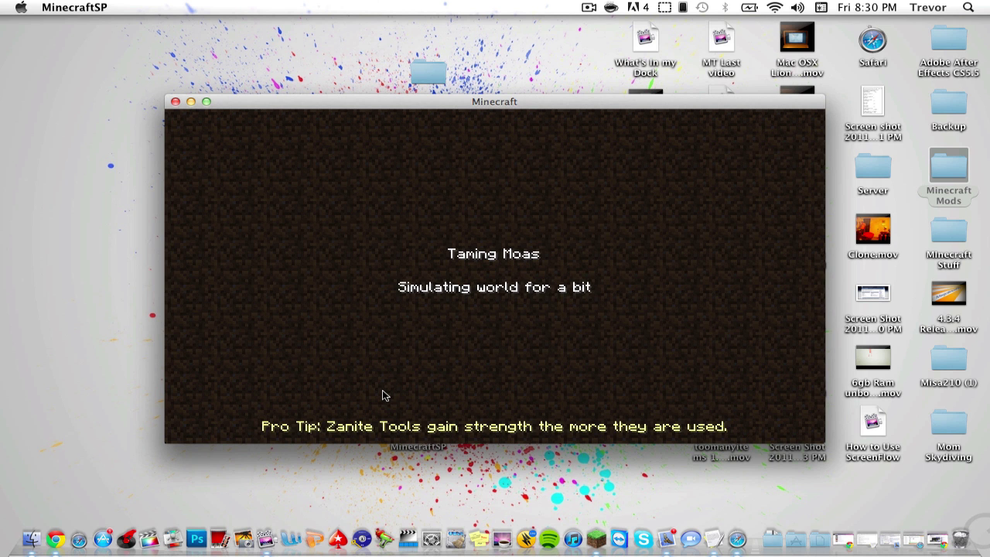
key(w)
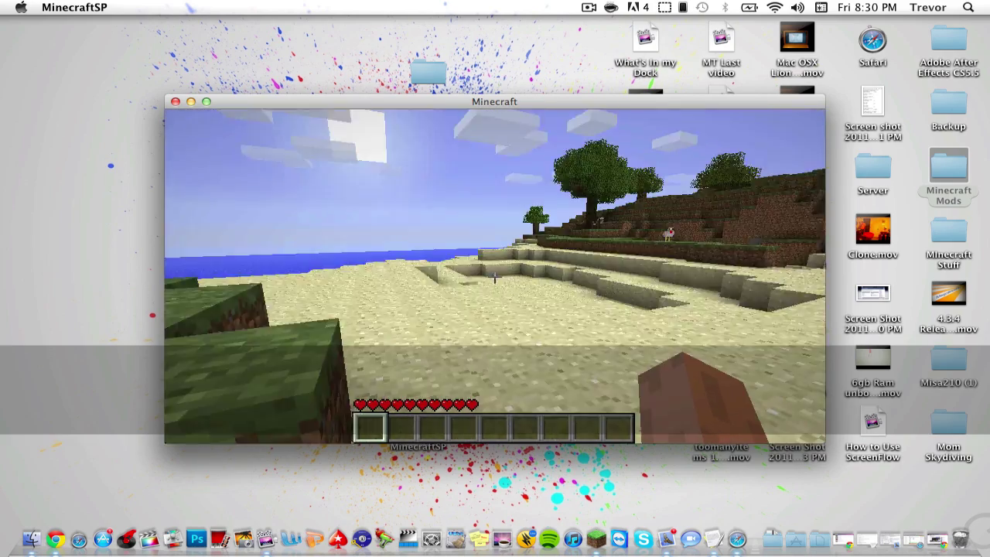
Open the player's inventory and look through all the TooManyItems item pages.
key(e)
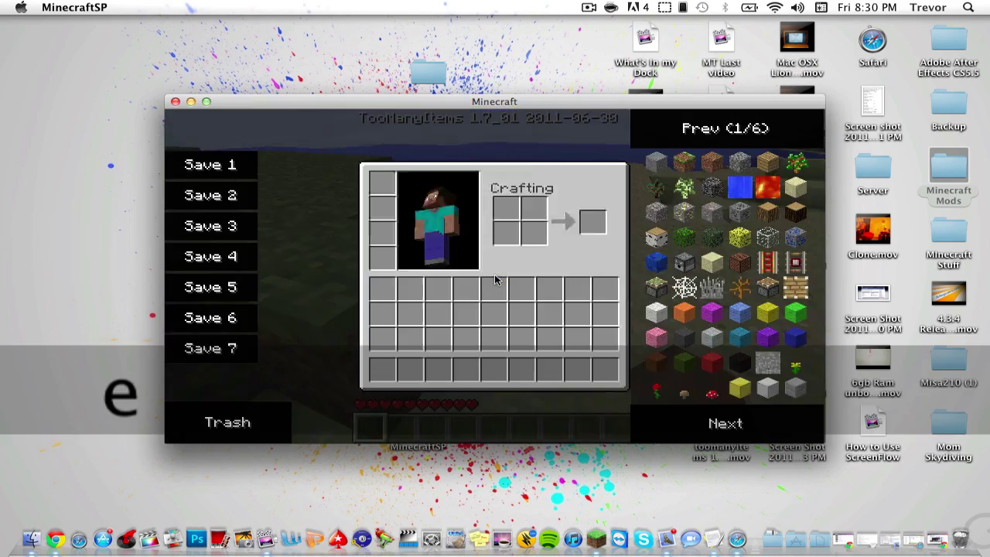
click(692, 422)
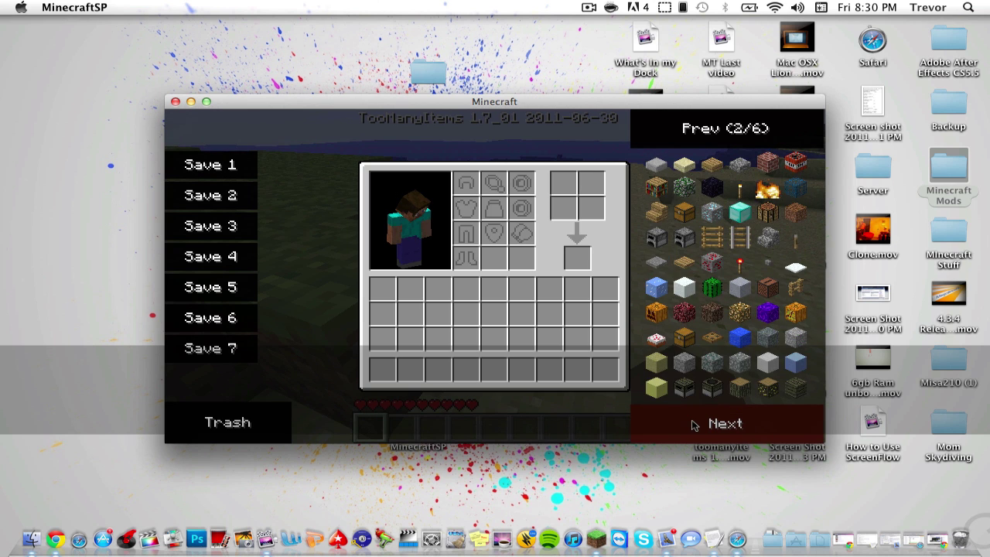
click(694, 424)
click(694, 424)
click(694, 424)
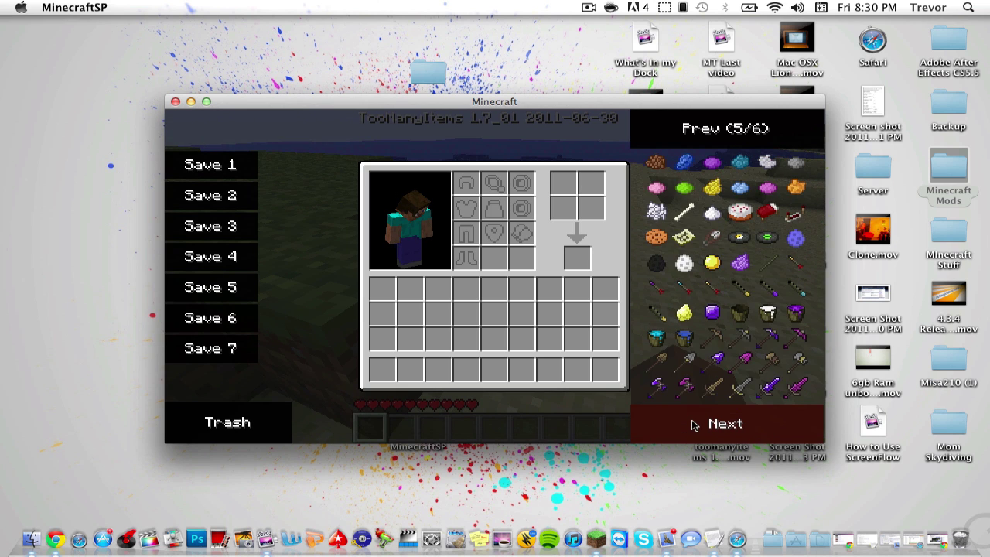
click(694, 424)
click(694, 424)
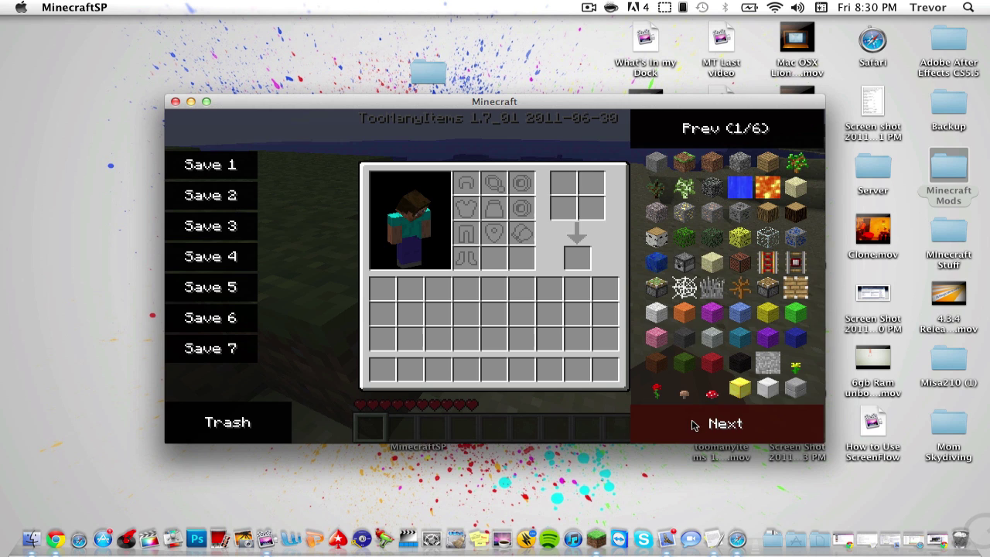
Add a stack of 64 glowstone and a stack of 64 water from TooManyItems to the inventory, and return to the game.
click(739, 423)
click(747, 317)
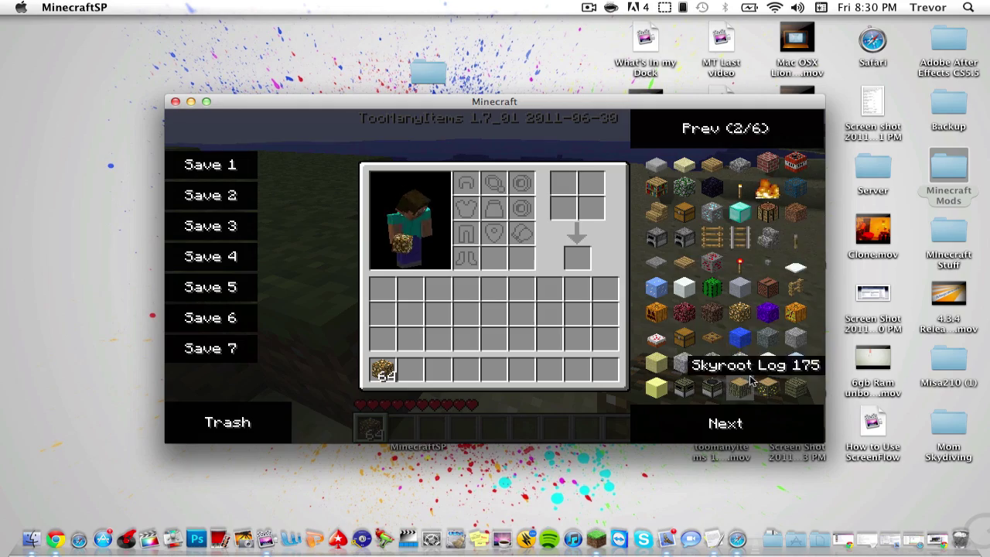
click(747, 133)
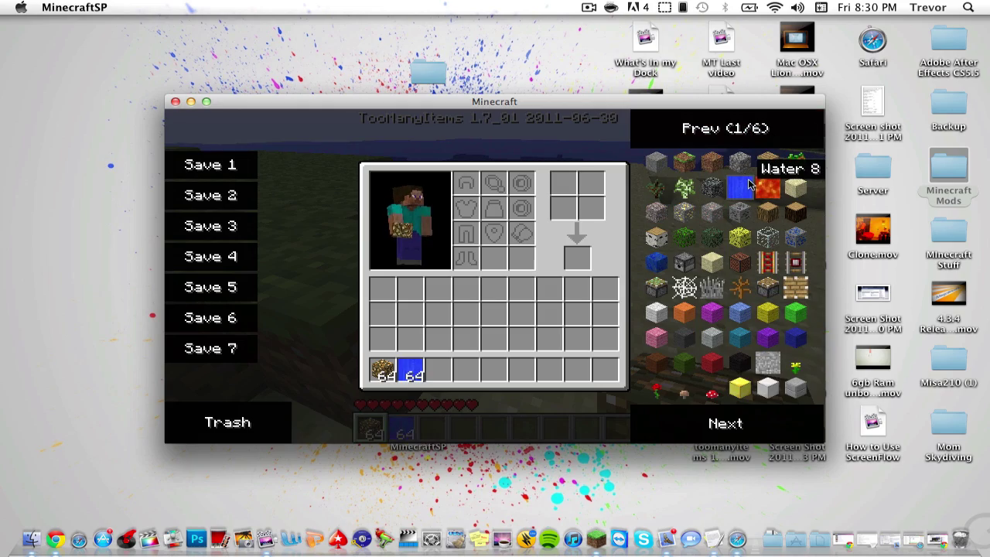
key(e)
Place a straight row of four glowstone blocks on the sand as the base of the portal frame.
key(w)
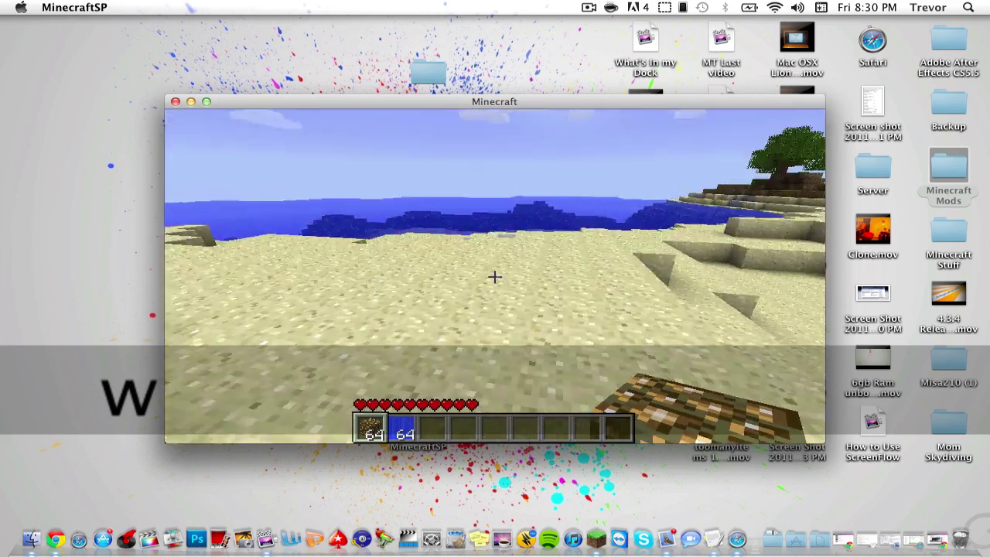
mouse_move(495, 276)
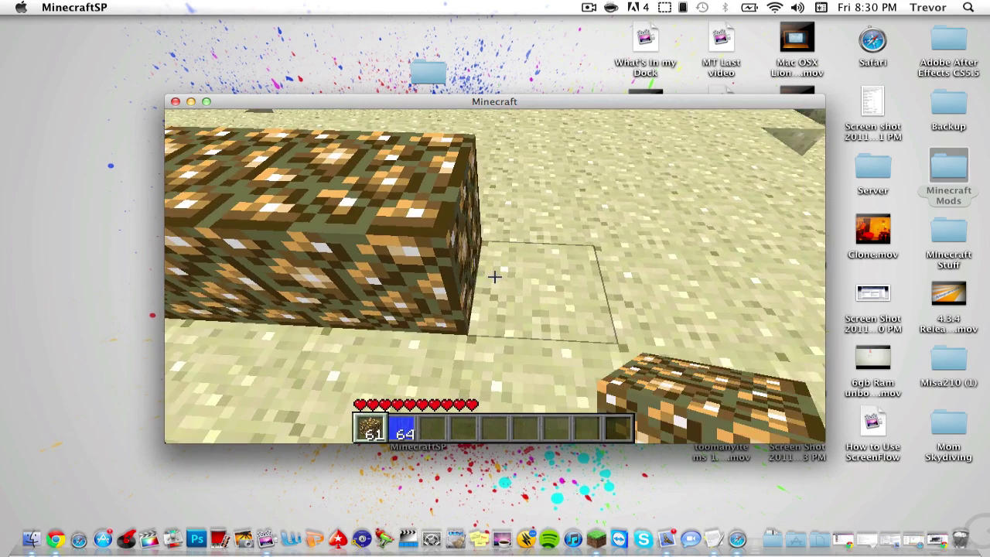
right_click(495, 276)
key(s)
key(w)
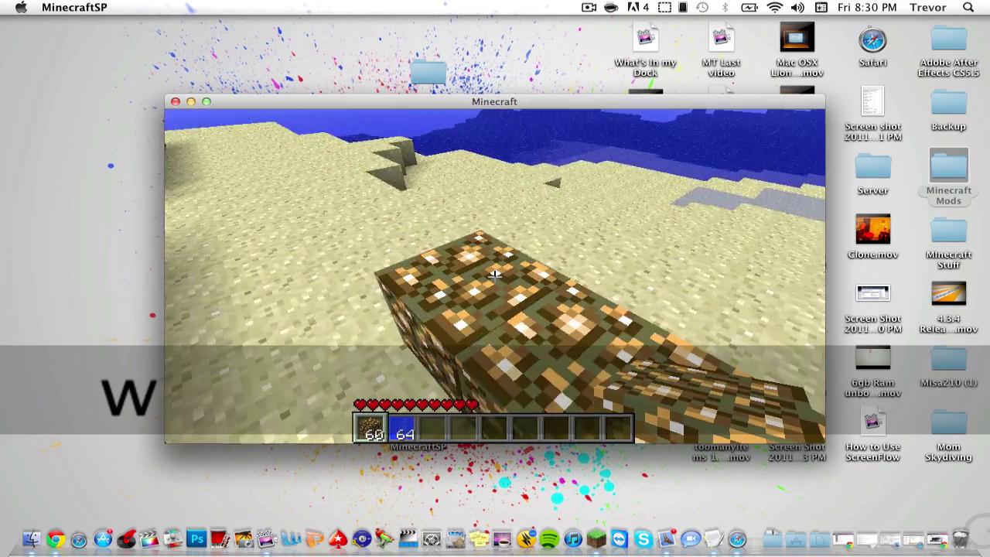
Stack three glowstone blocks on one end of the base row as the first pillar of the frame.
mouse_move(495, 276)
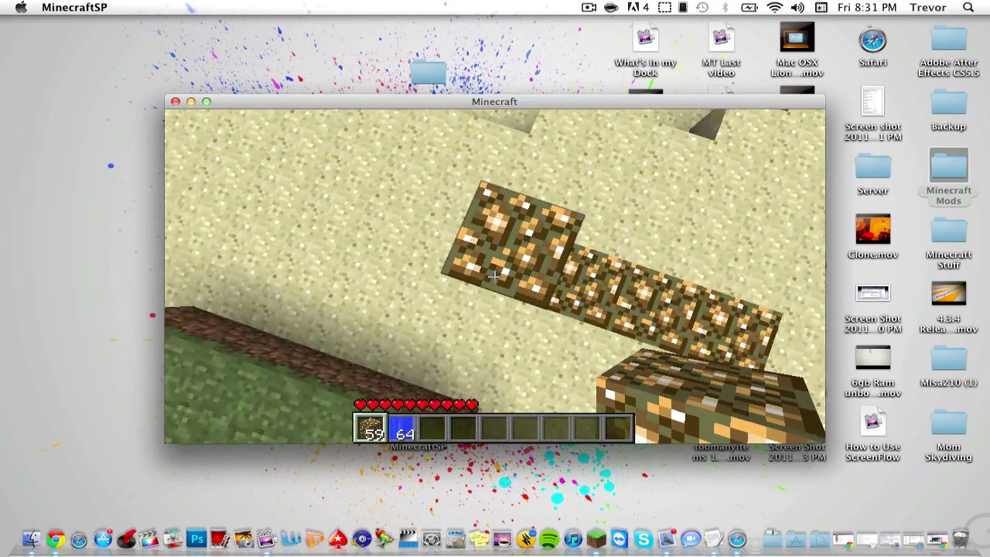
key(s)
key(a)
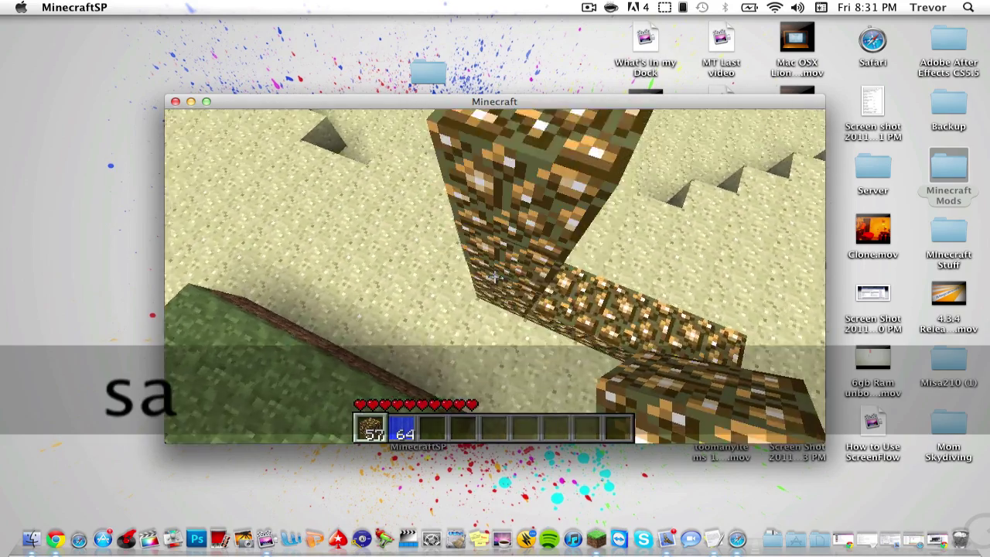
key(s)
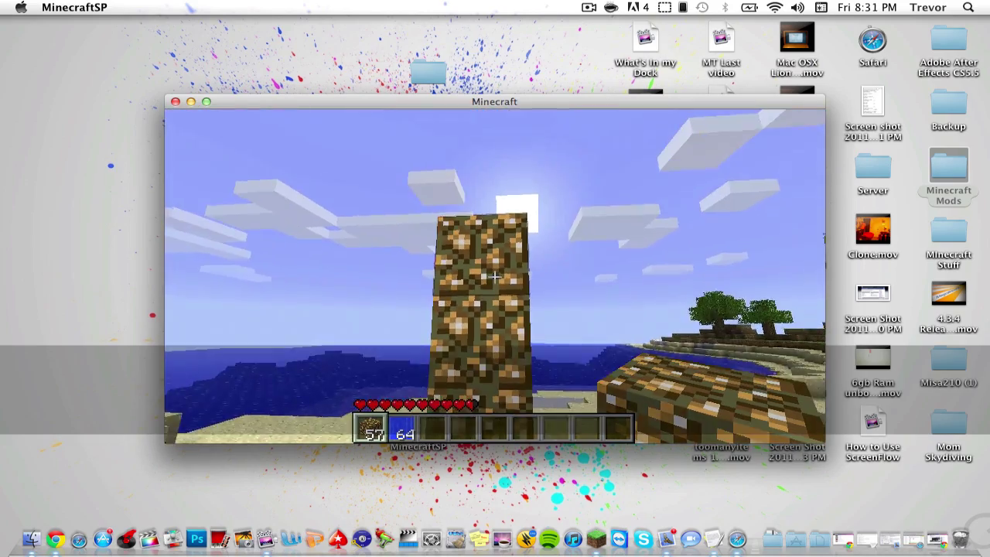
key(d)
Build the second glowstone pillar on the other end of the base and close the frame across the top.
key(w)
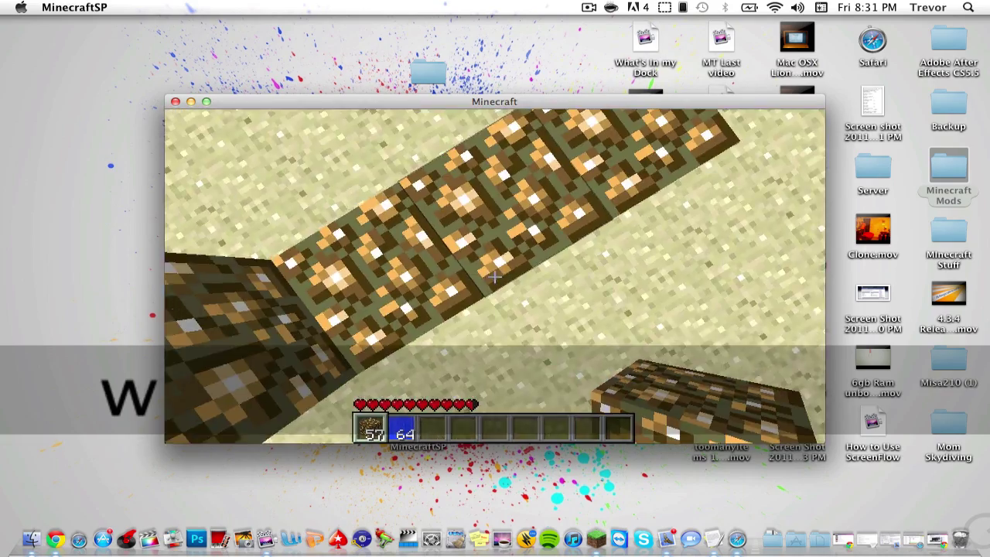
key(w)
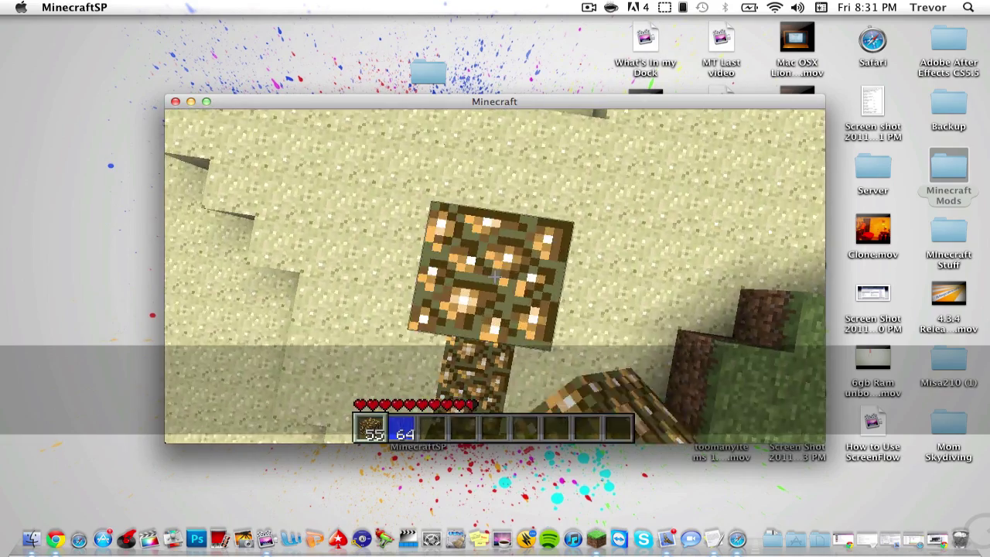
right_click(495, 276)
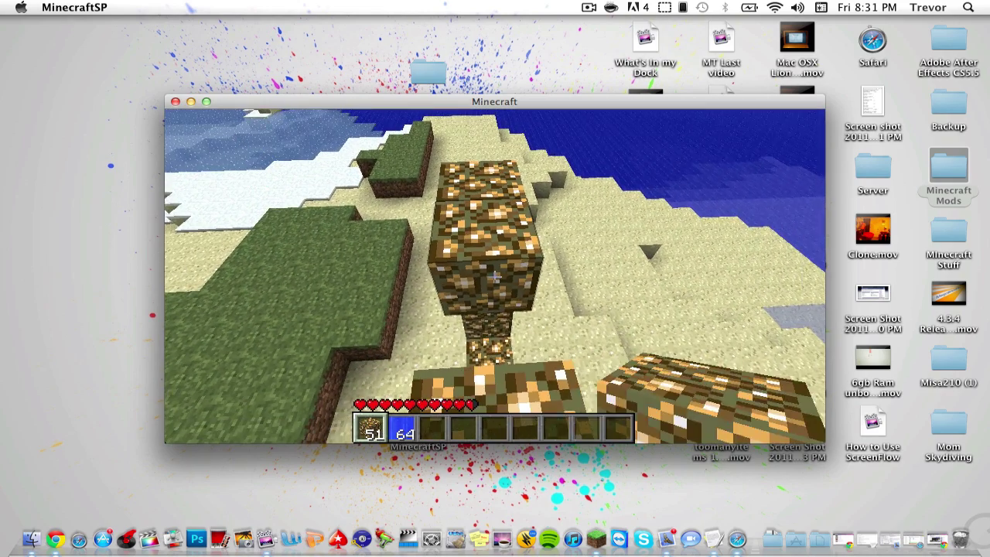
key(a)
right_click(495, 276)
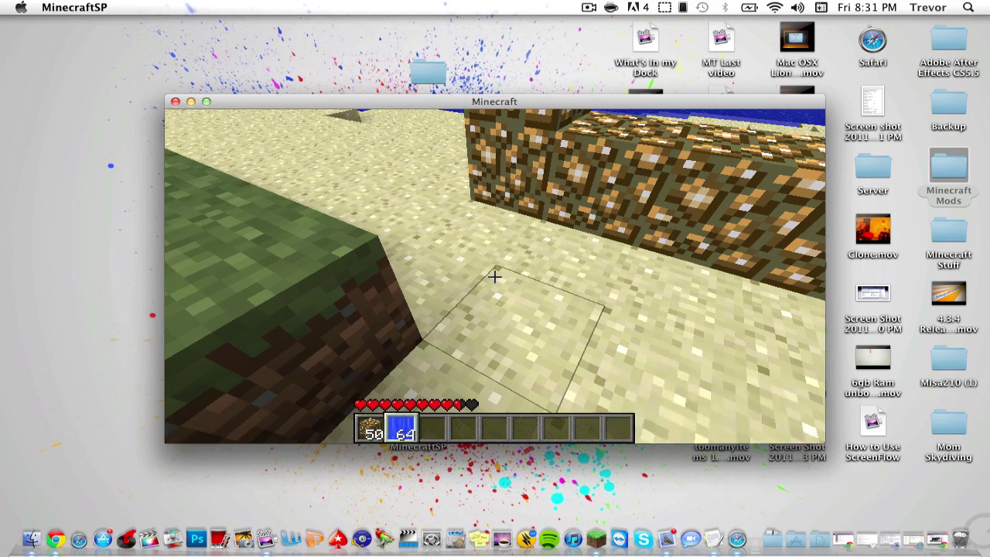
Place water inside the glowstone frame to activate the Aether portal, and step back from it.
key(w)
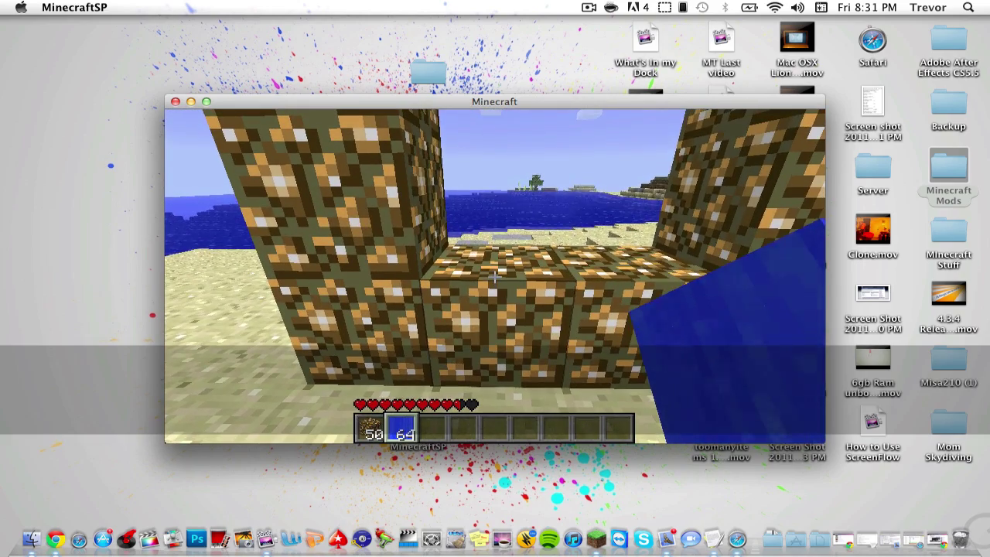
right_click(495, 276)
key(s)
key(d)
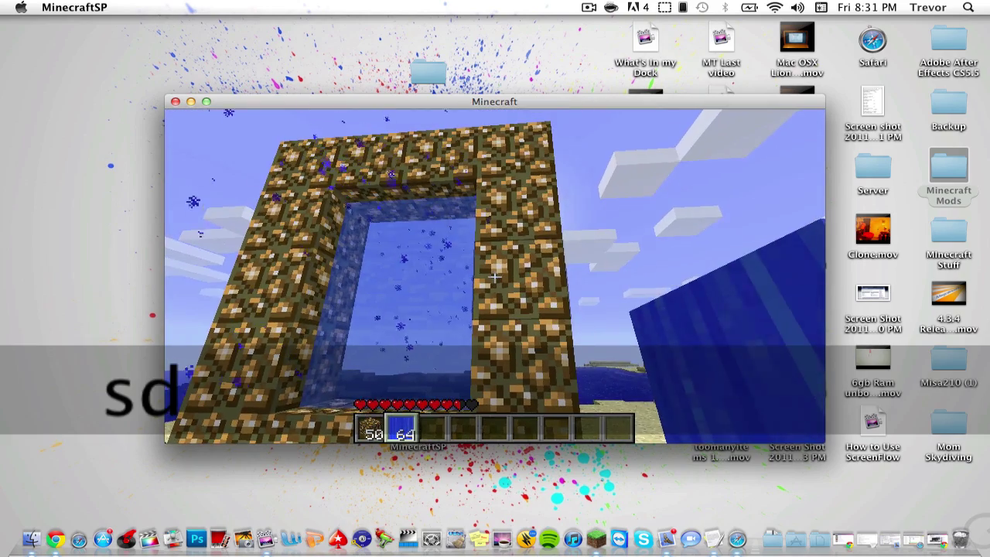
Pause the game, check the difficulty setting in the options and return to the game.
key(Escape)
click(470, 317)
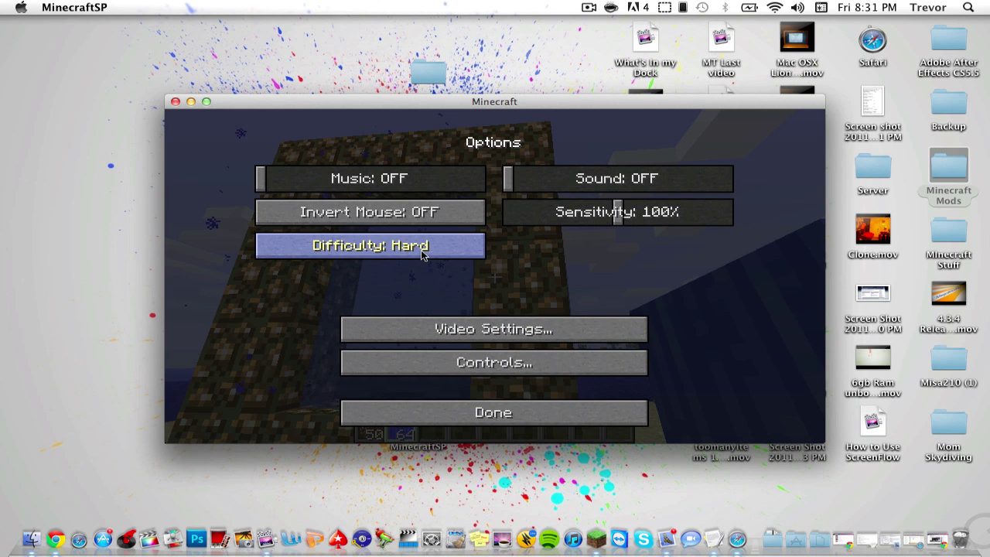
click(490, 418)
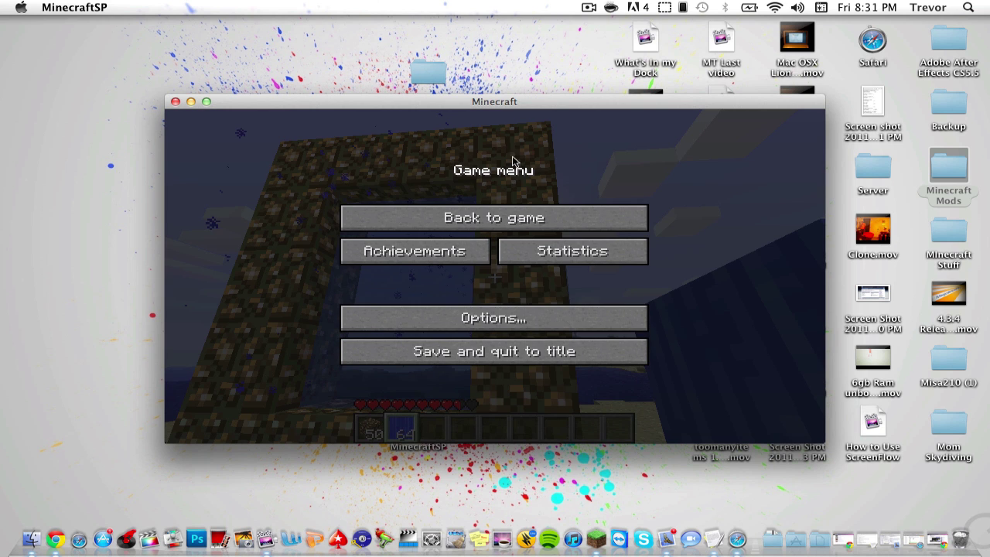
click(520, 219)
Walk into the portal to travel to the Aether, and resume the game from its pause menu.
key(w)
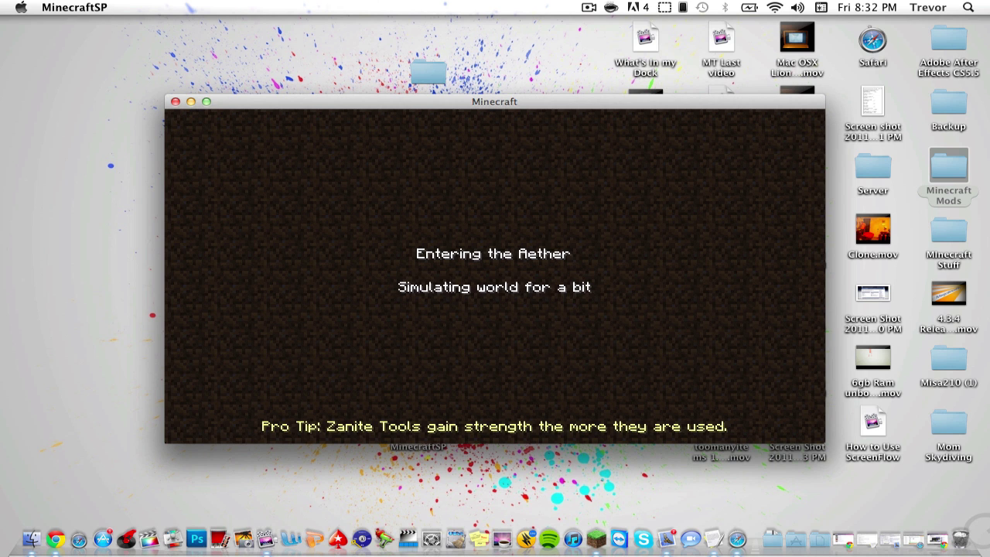
key(Escape)
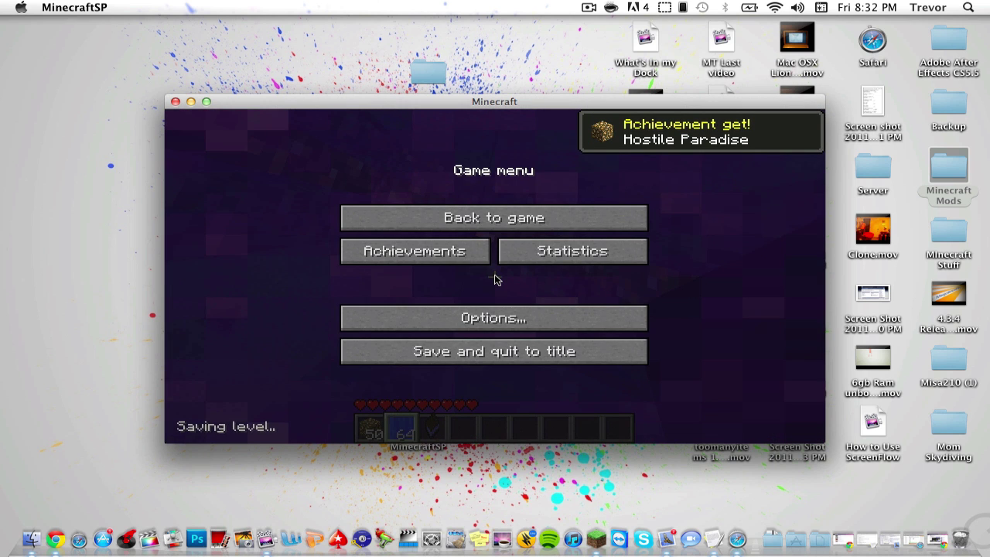
click(547, 219)
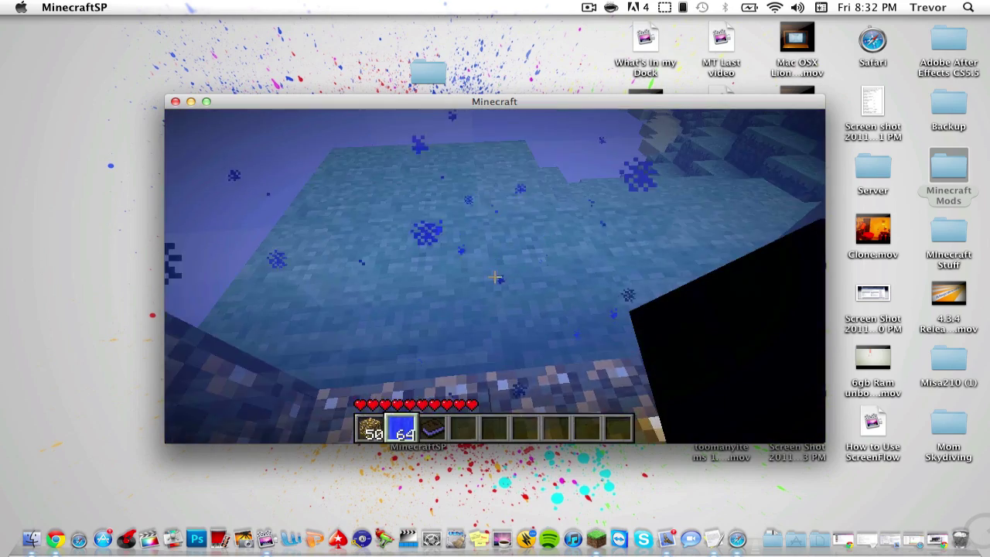
Walk out of the portal across the Aether terrain, break one block in the hillside and collect it.
key(w)
key(w)
key(w)
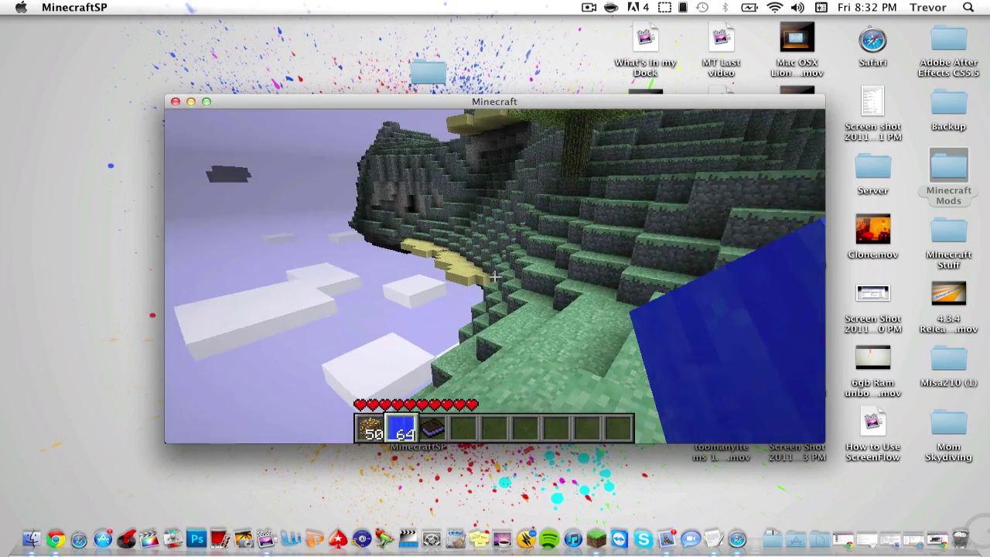
key(w)
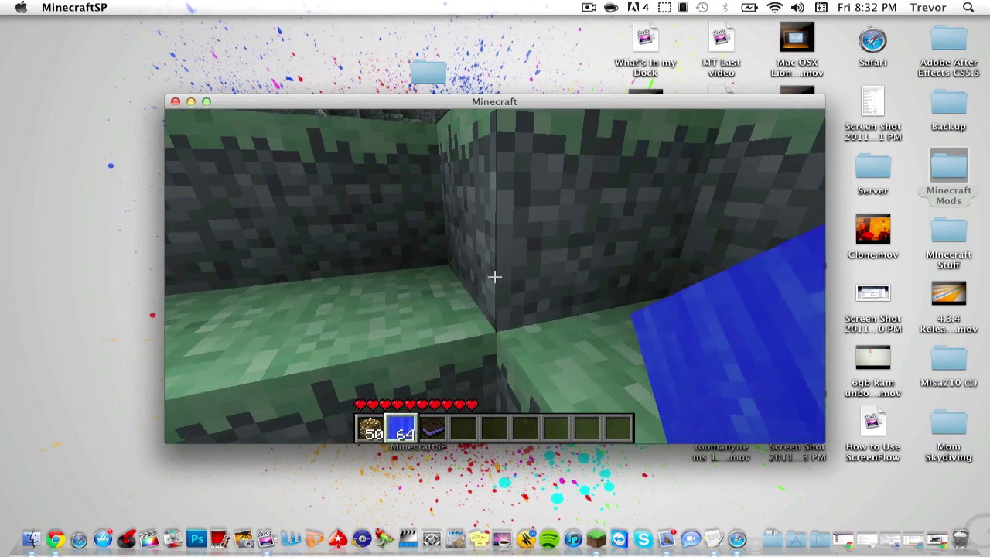
click(495, 276)
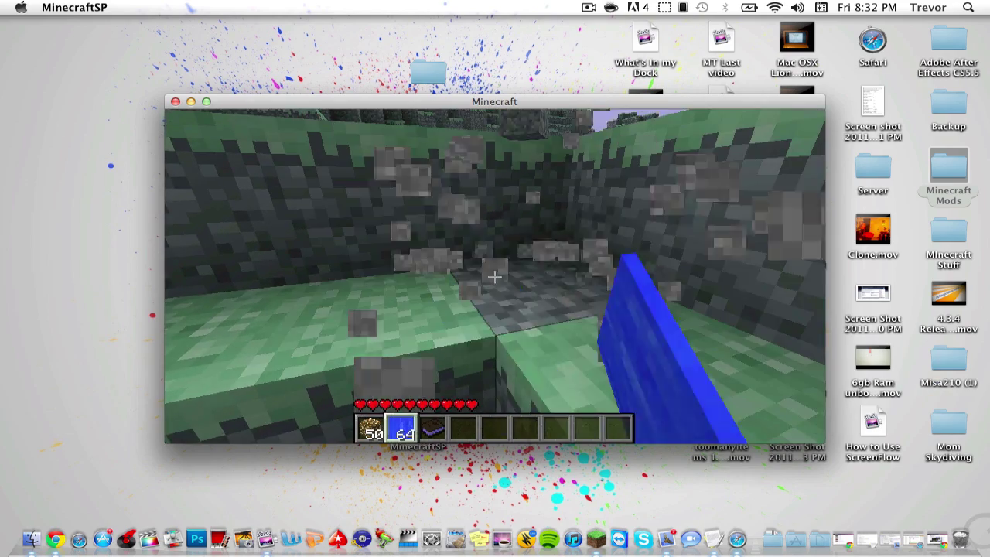
key(w)
key(w)
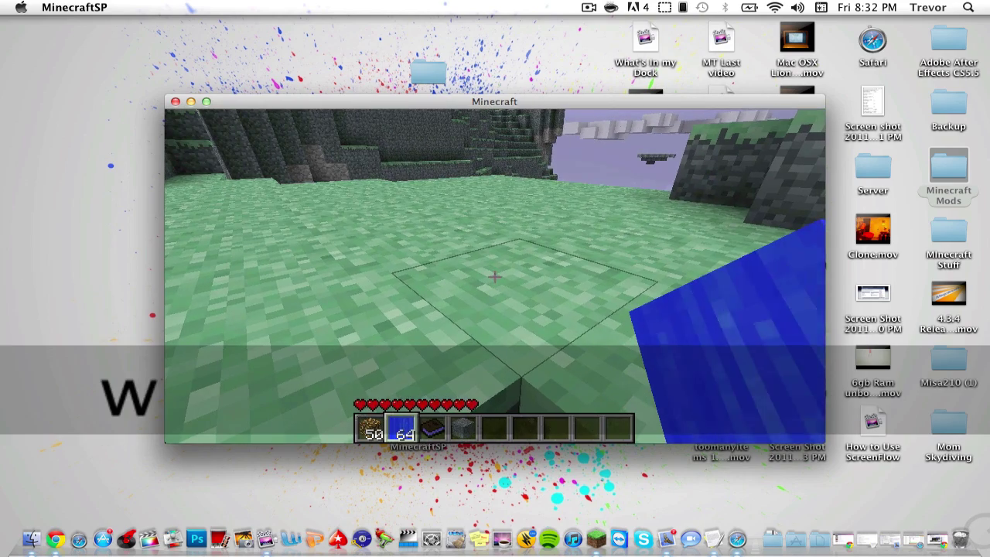
Identify the Book of Lore : Volume 3 in the inventory, equip it from the hotbar and open it.
key(e)
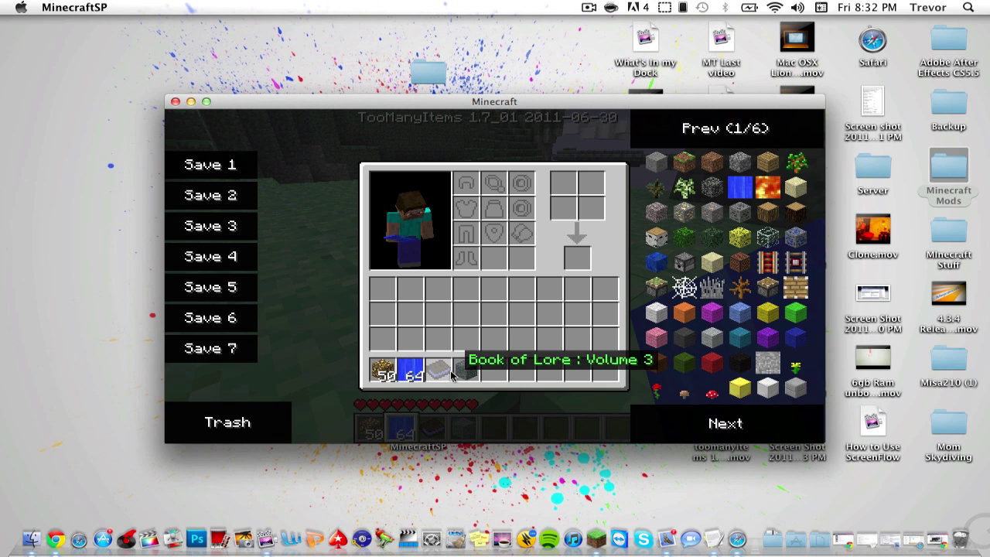
key(e)
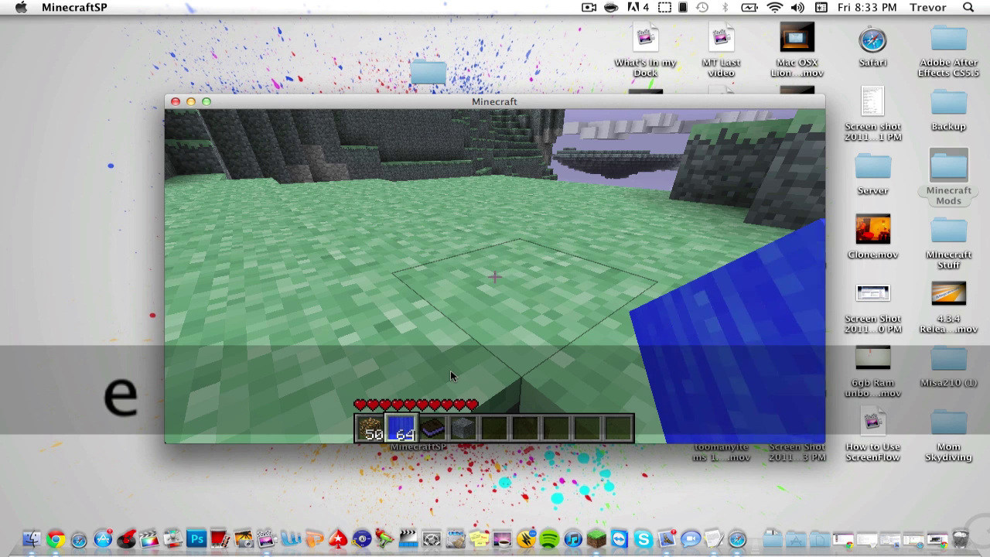
scroll(495, 276, down, 1)
right_click(495, 277)
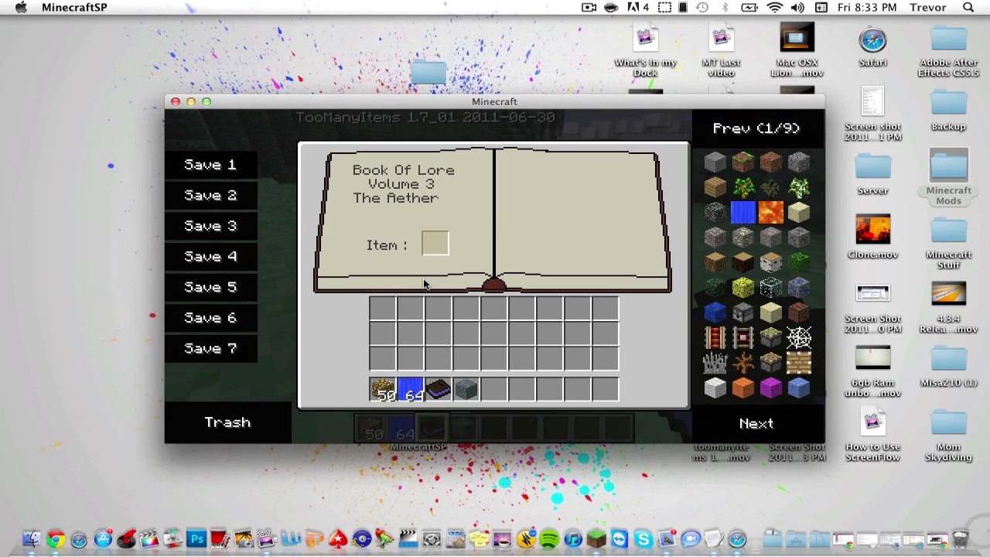
Close the Book of Lore, walk along the Aether hillside past the yellow blocks to the golden-flecked tree and hit its trunk.
key(e)
key(w)
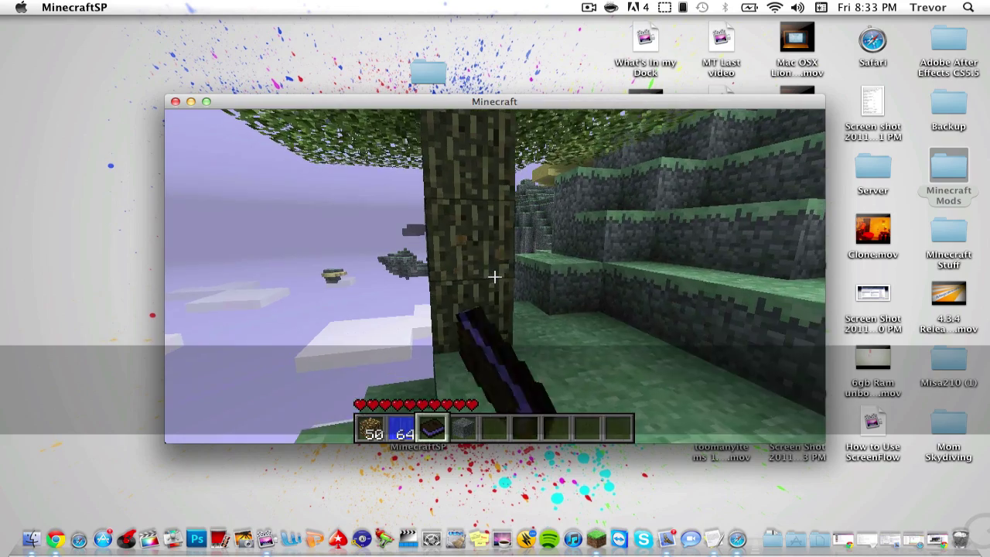
key(w)
key(w)
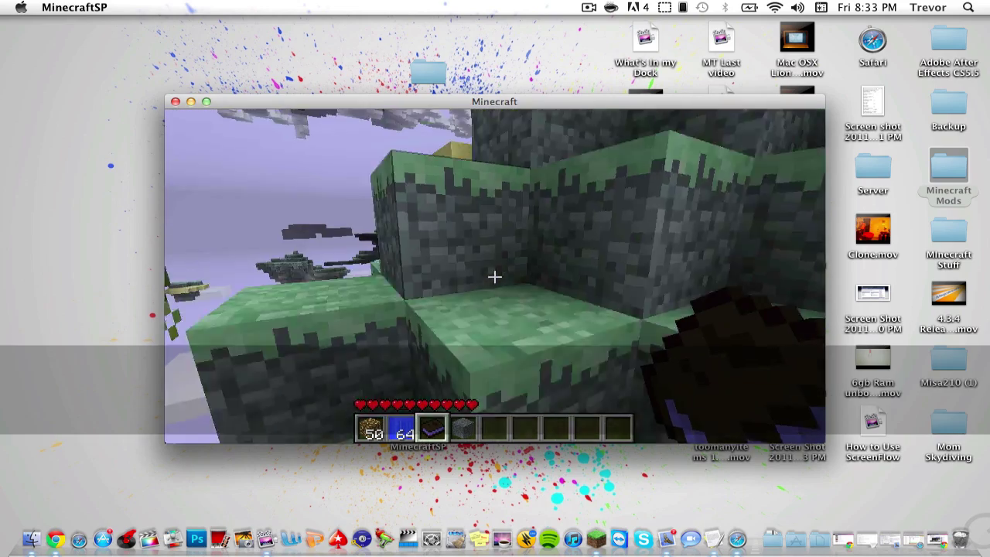
key(w)
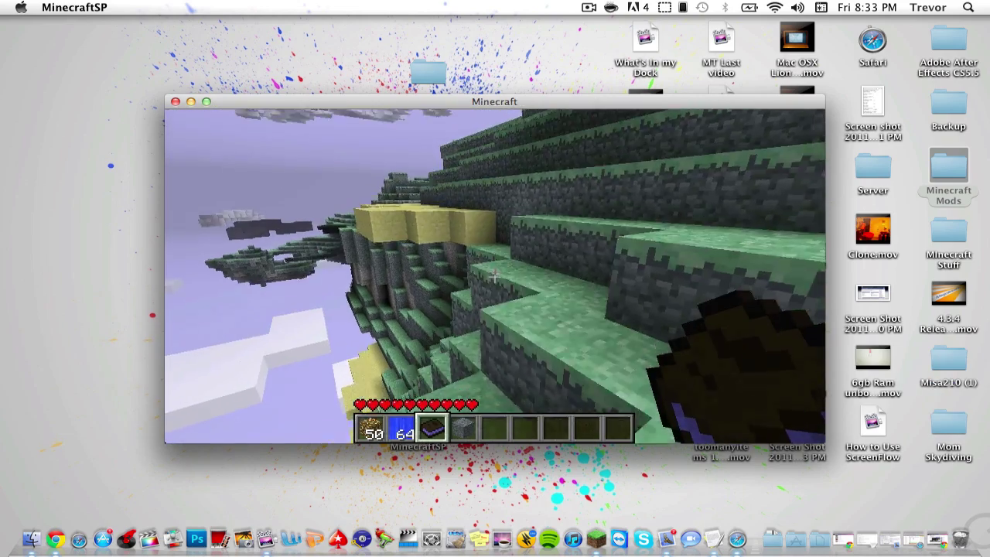
key(w)
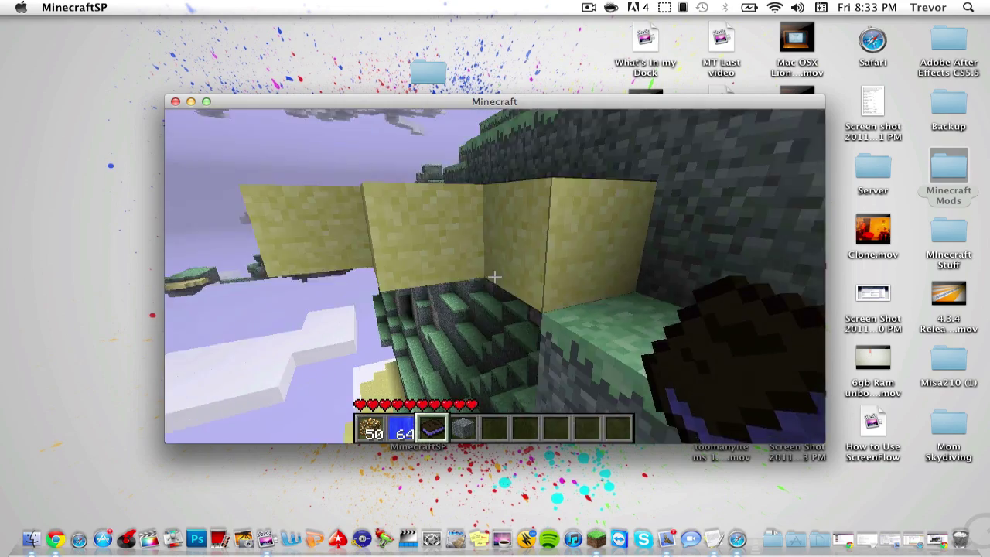
key(w)
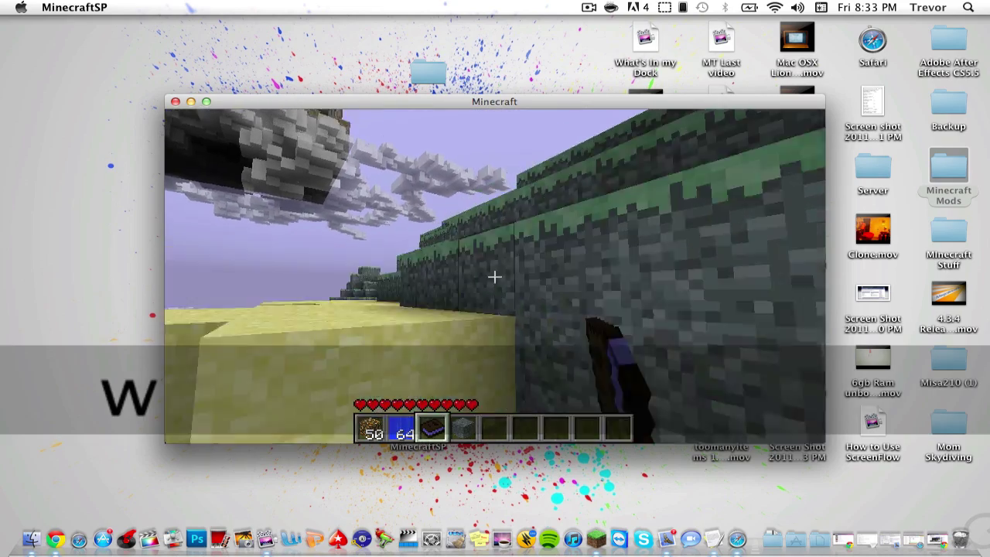
key(w)
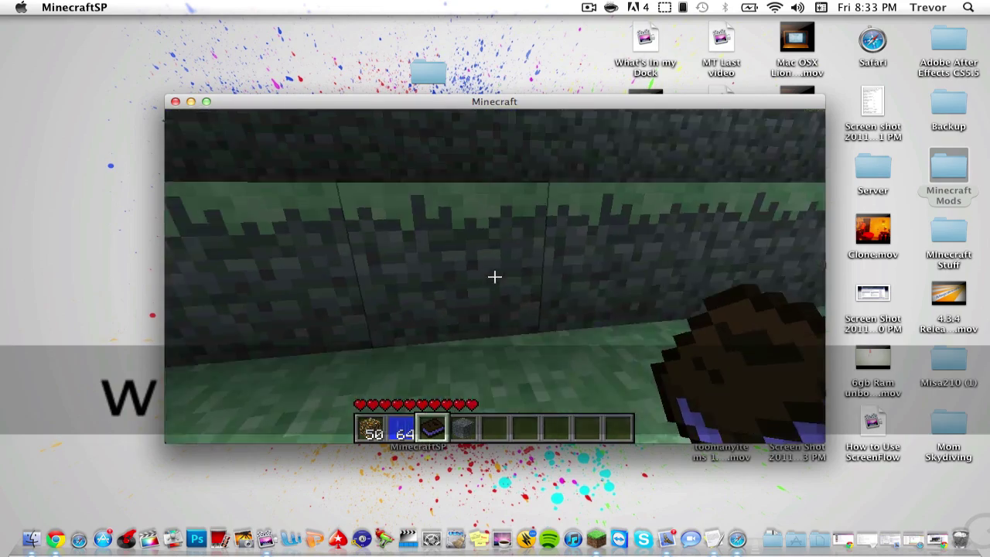
key(a)
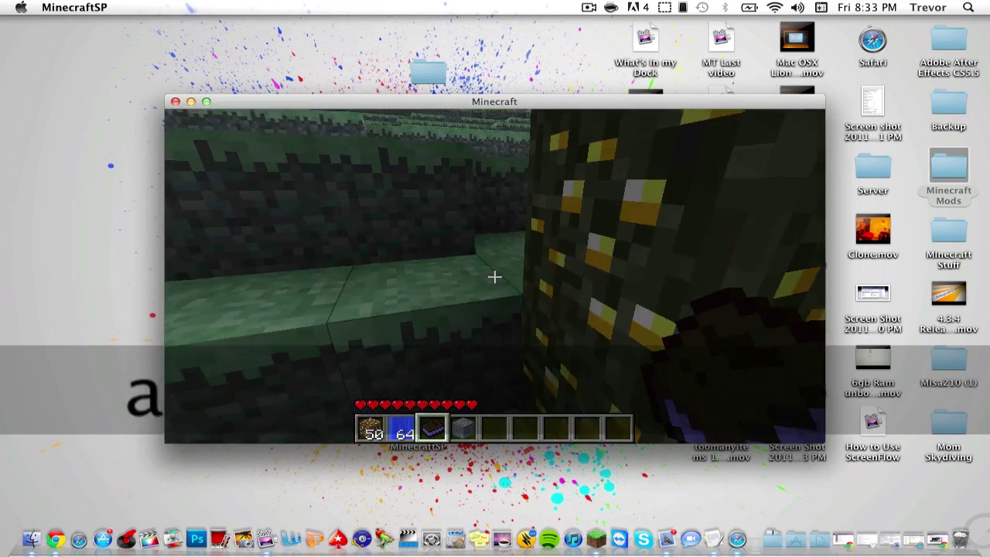
key(w)
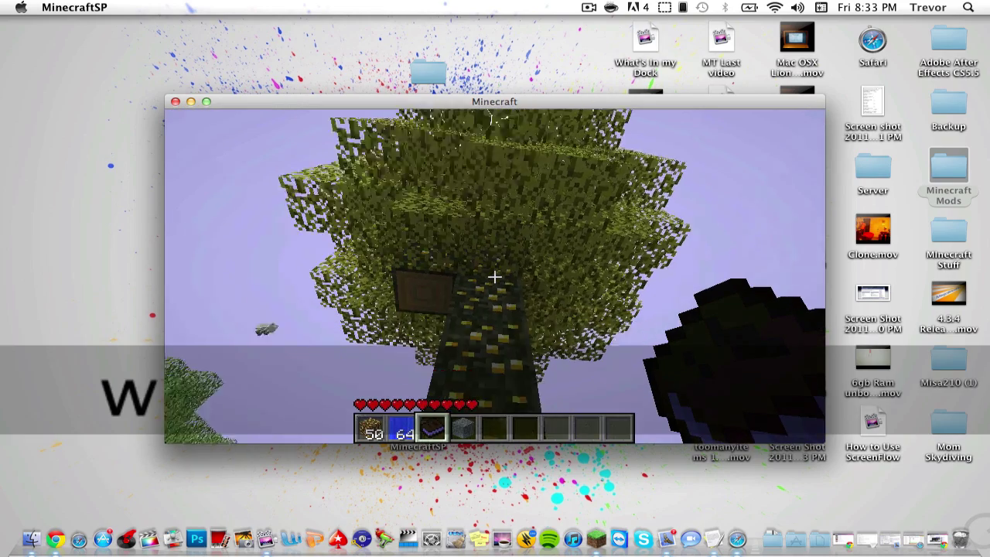
click(496, 277)
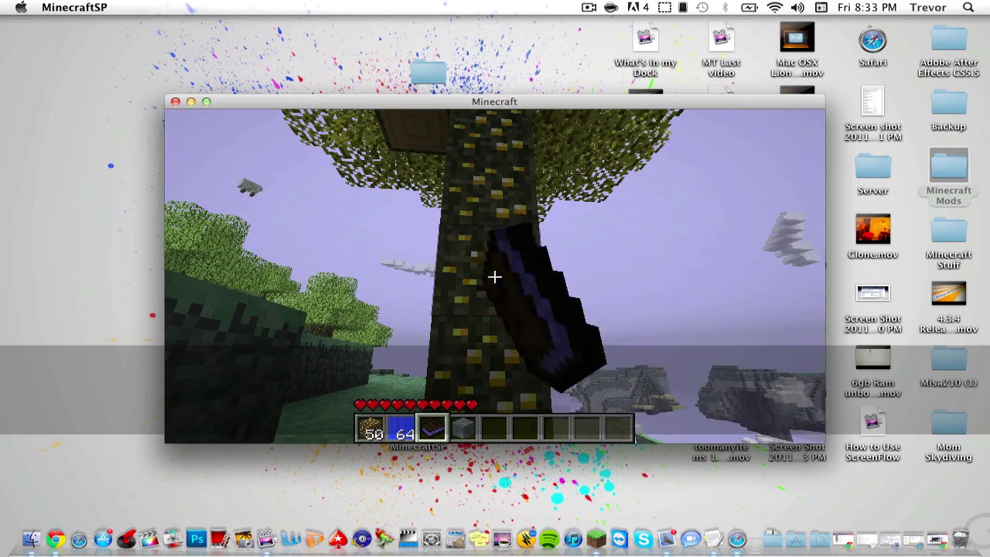
Add a diamond pickaxe from page 3 of the TooManyItems list to the inventory and equip it from the hotbar.
key(e)
click(716, 421)
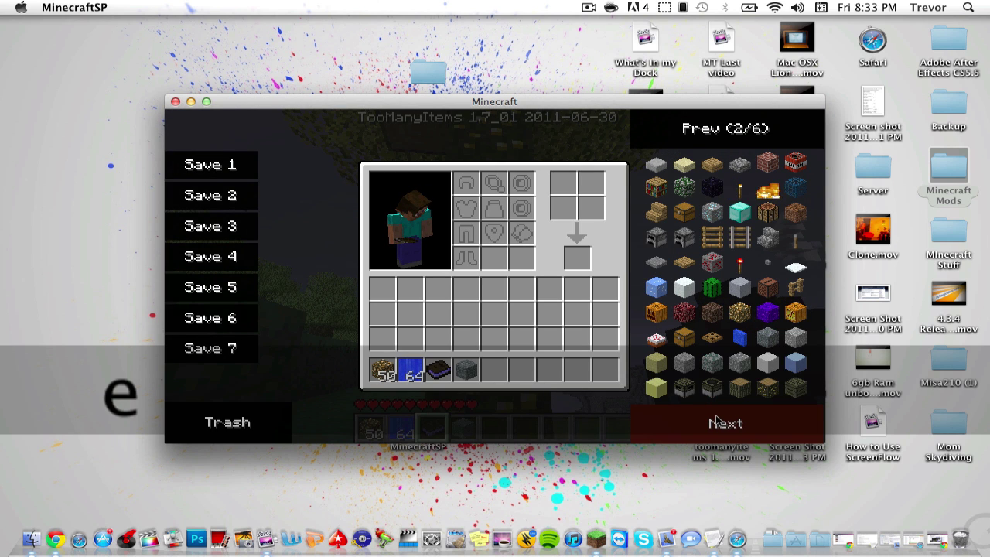
click(715, 421)
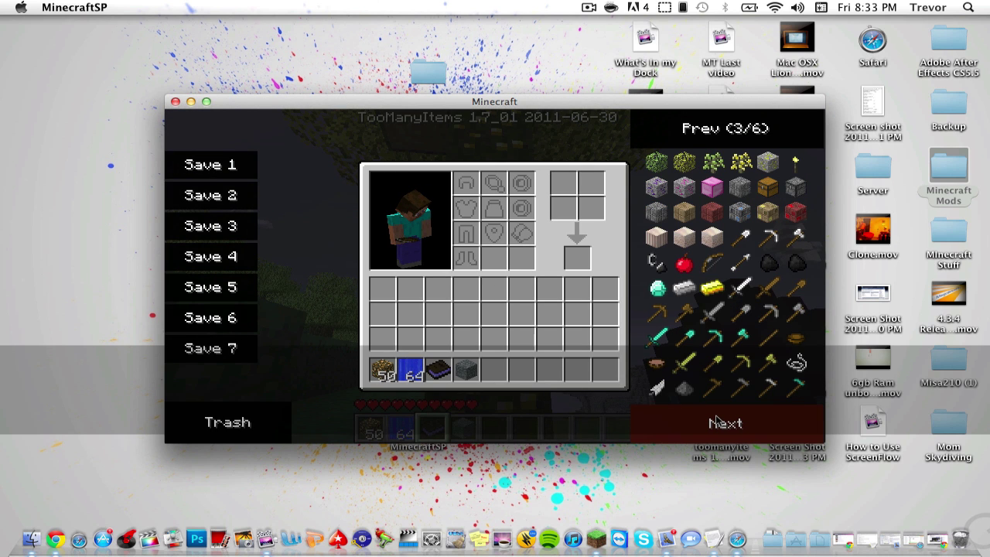
click(713, 338)
key(e)
key(5)
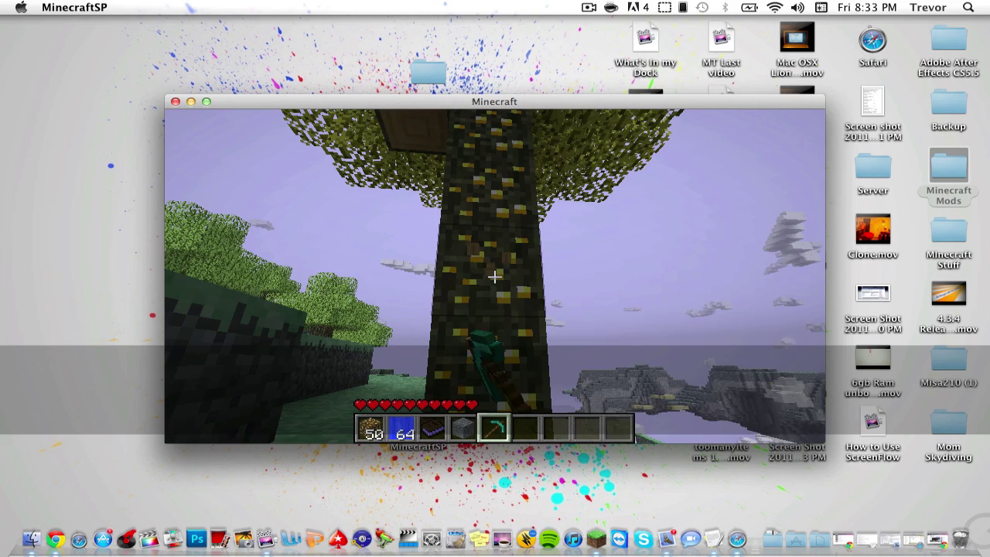
Break a log out of the golden-flecked tree's trunk with the diamond pickaxe and collect it.
drag(494, 276, 495, 276)
key(w)
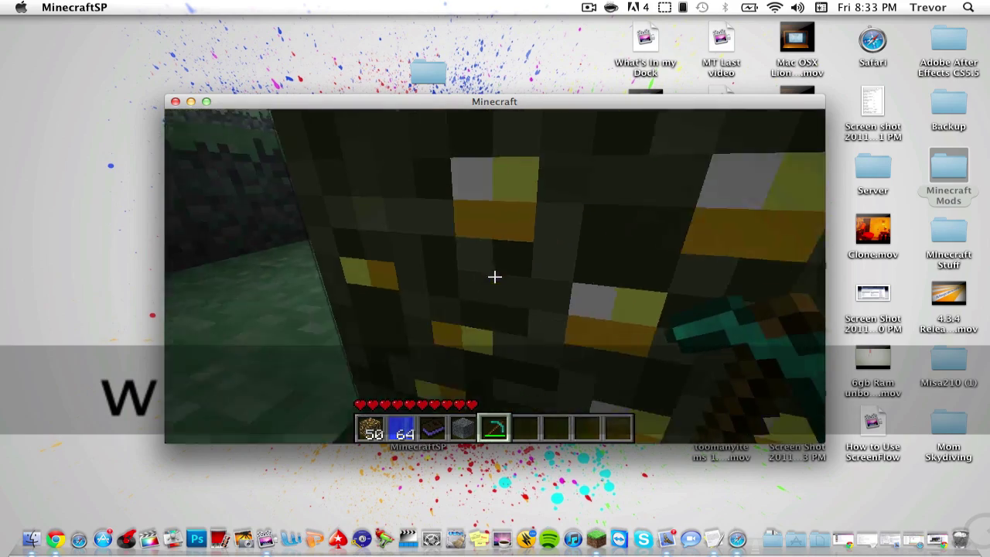
key(a)
key(s)
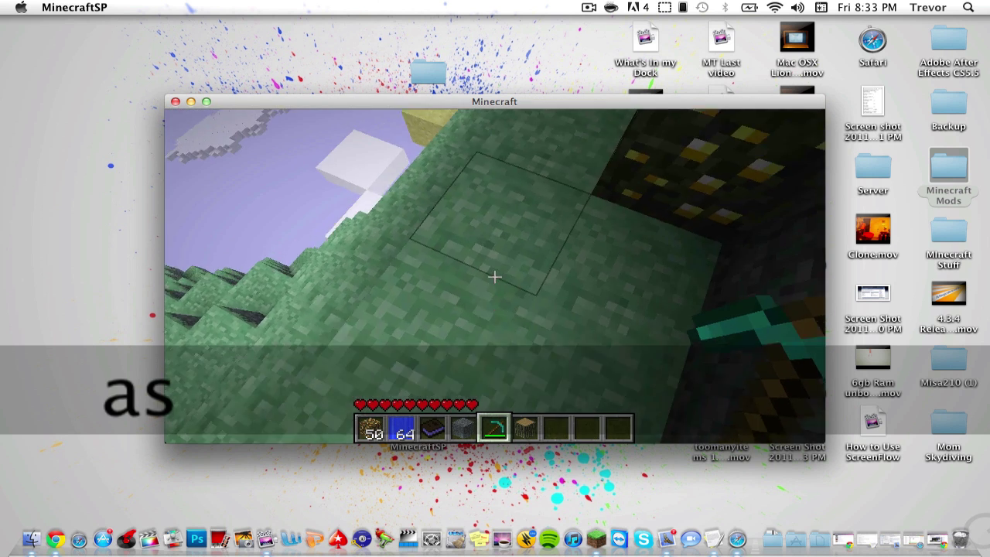
Craft the collected log into planks, try filling the 2x2 crafting grid with one plank per slot, and close the inventory.
key(e)
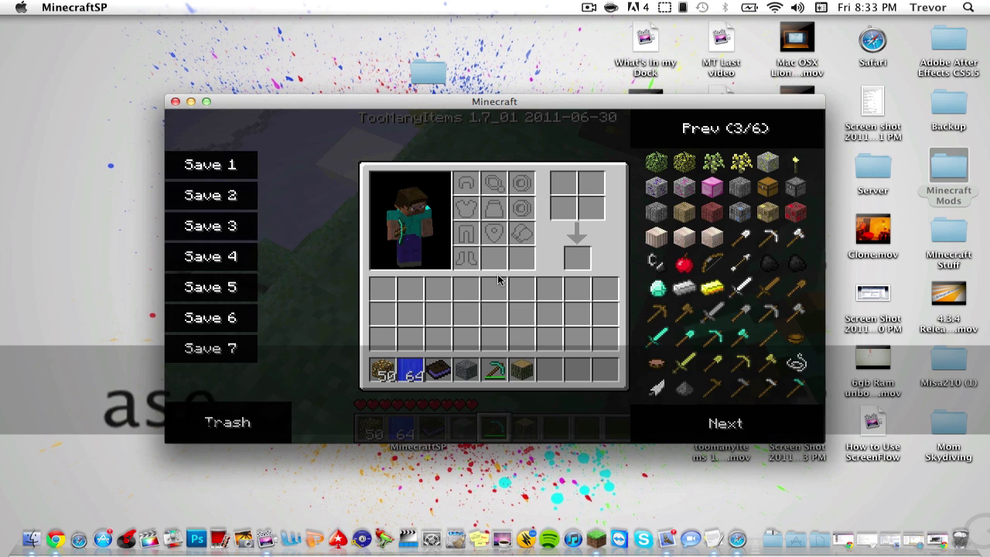
click(520, 372)
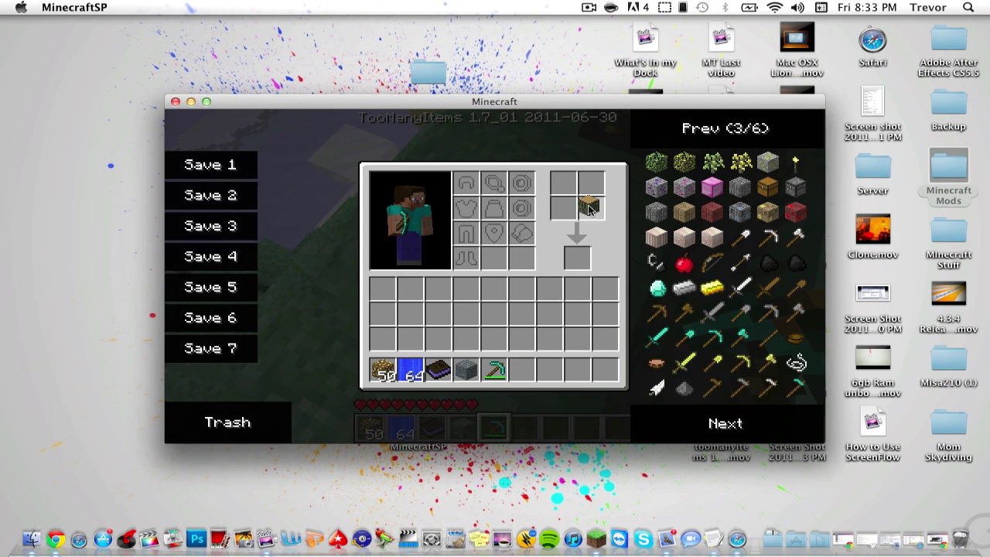
click(564, 212)
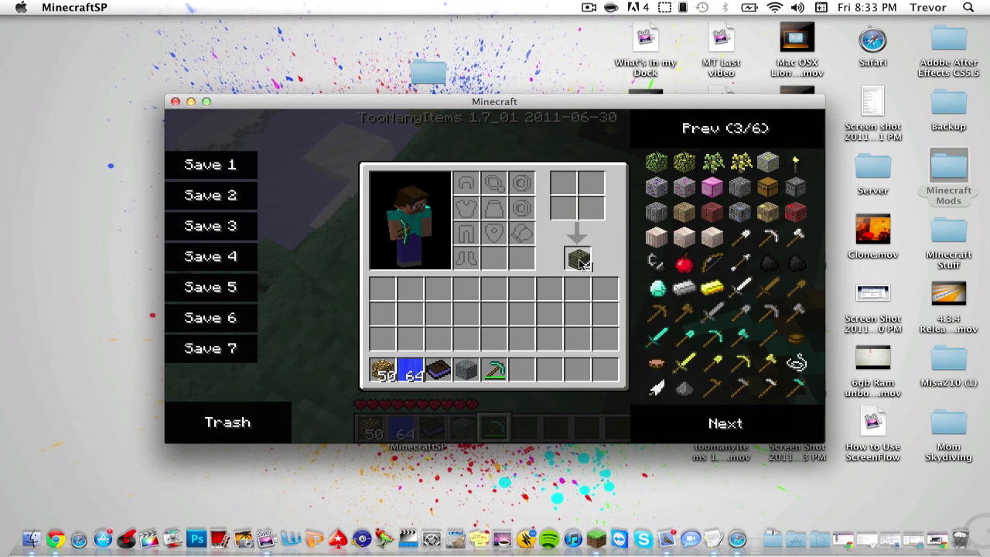
click(566, 215)
click(565, 215)
click(566, 217)
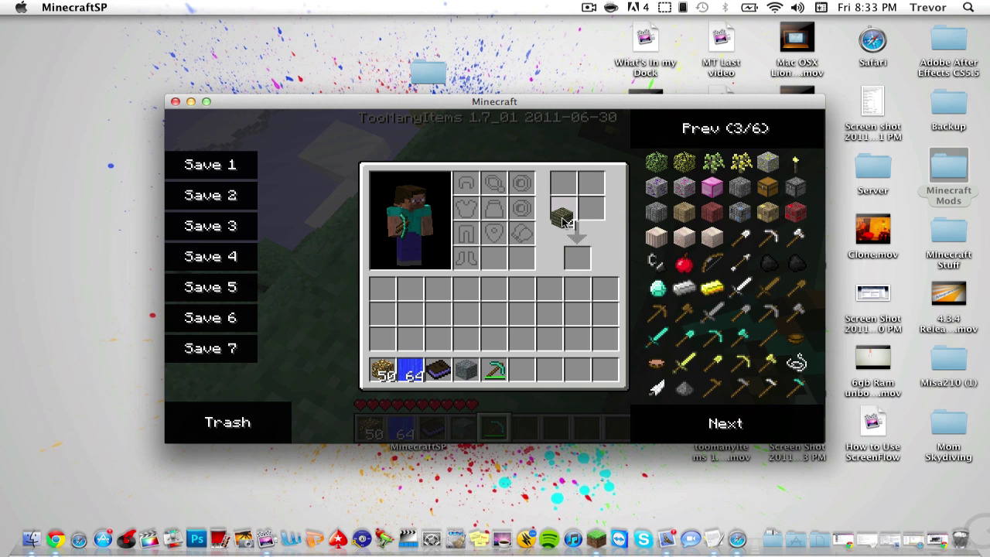
right_click(564, 183)
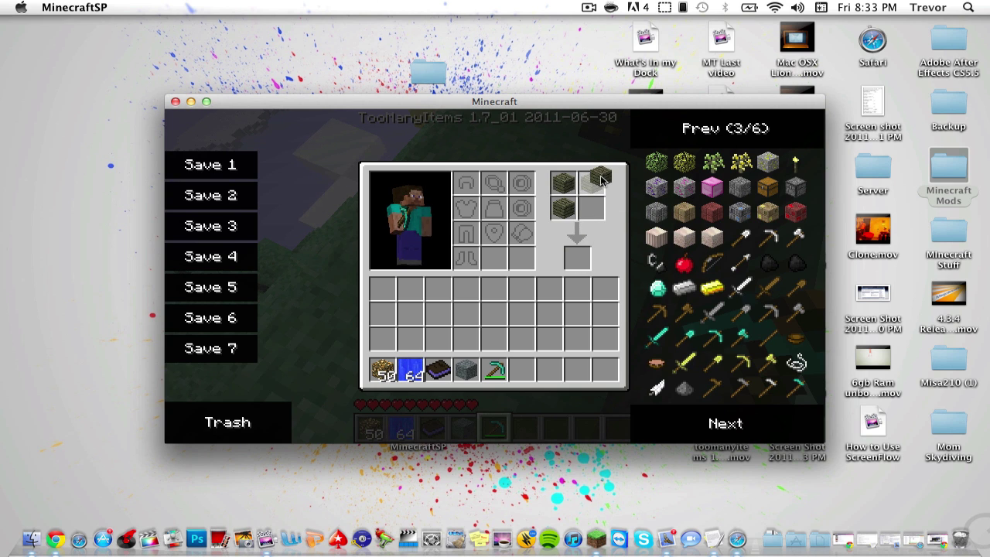
click(593, 207)
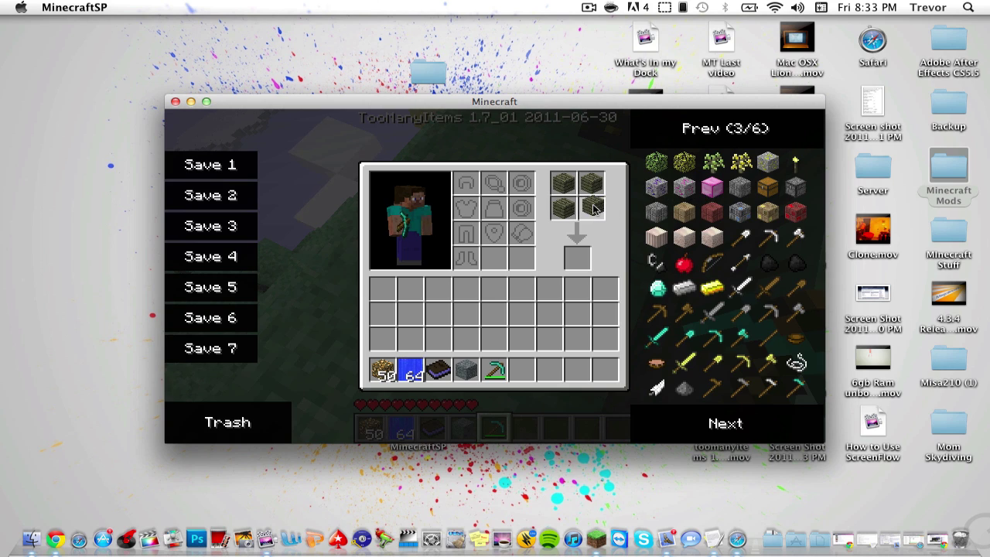
key(e)
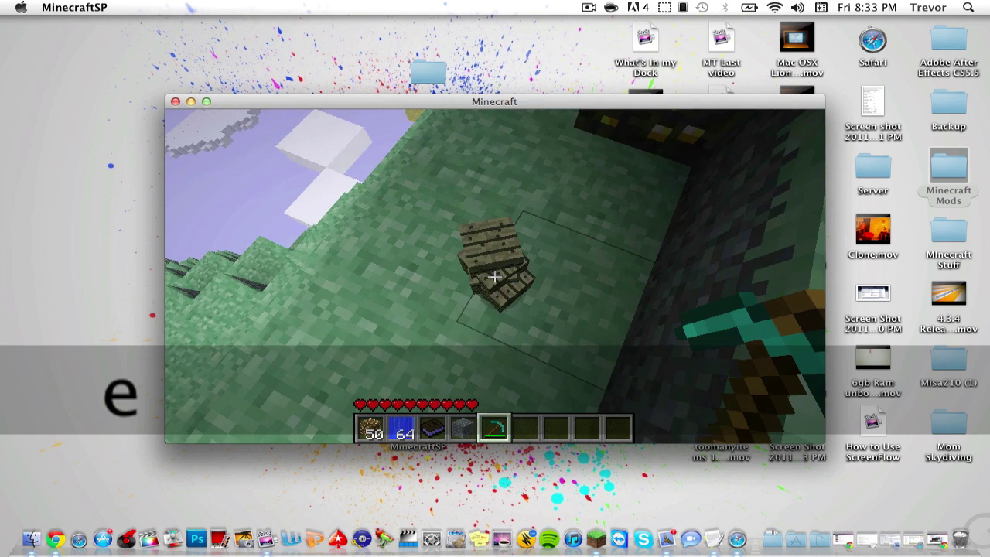
Look at the columned temple floating on the clouds and walk on across the Aether terrain towards the trees.
key(w)
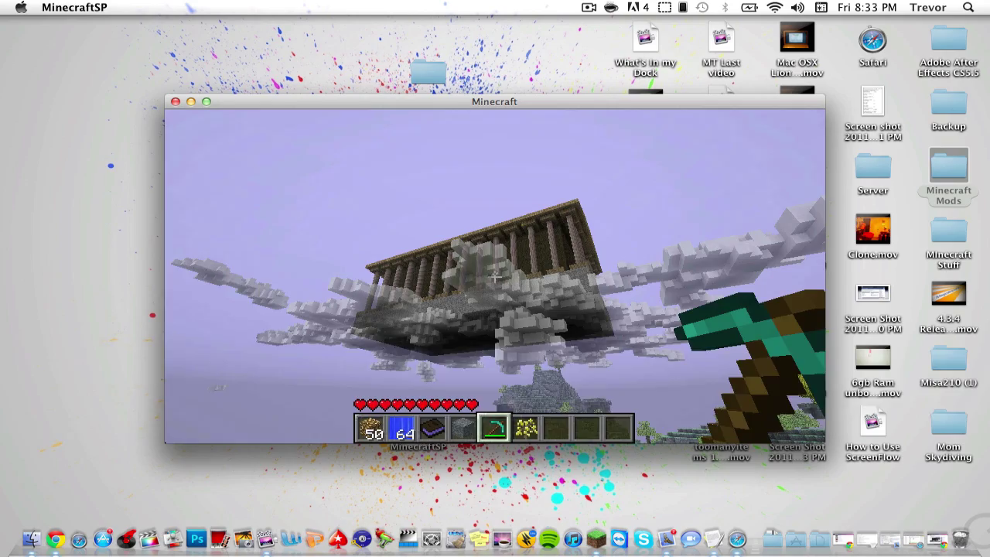
key(w)
key(w)
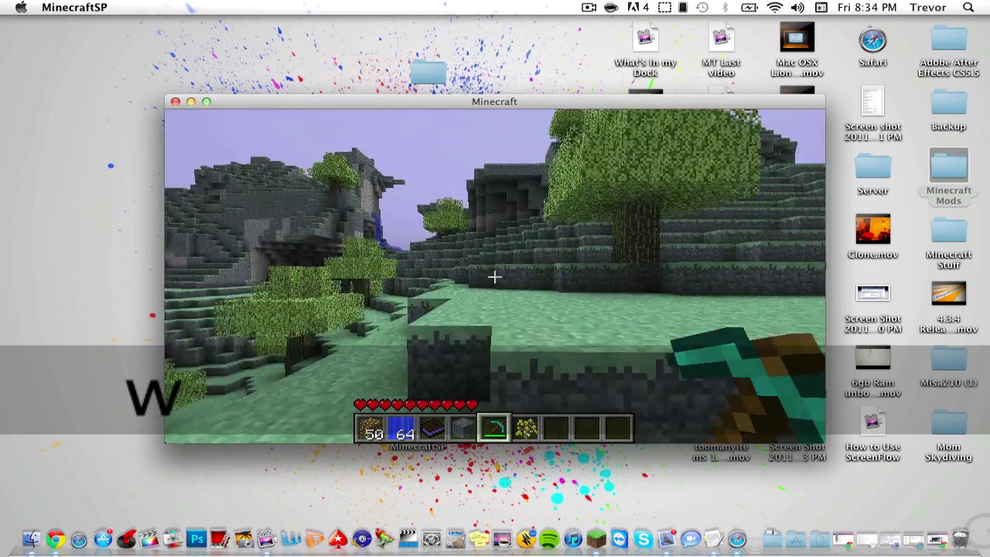